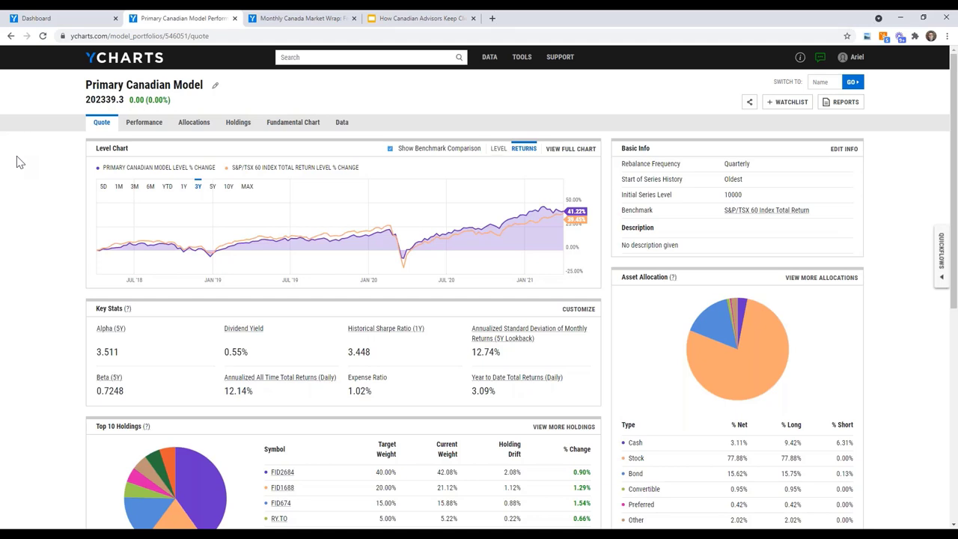
- Switch the level chart to year-to-date: portfolio 3.09% versus the S&P/TSX 60's 10.36%
{"action": "scroll", "coordinate": [19, 162], "scroll_direction": "down", "scroll_amount": 1}
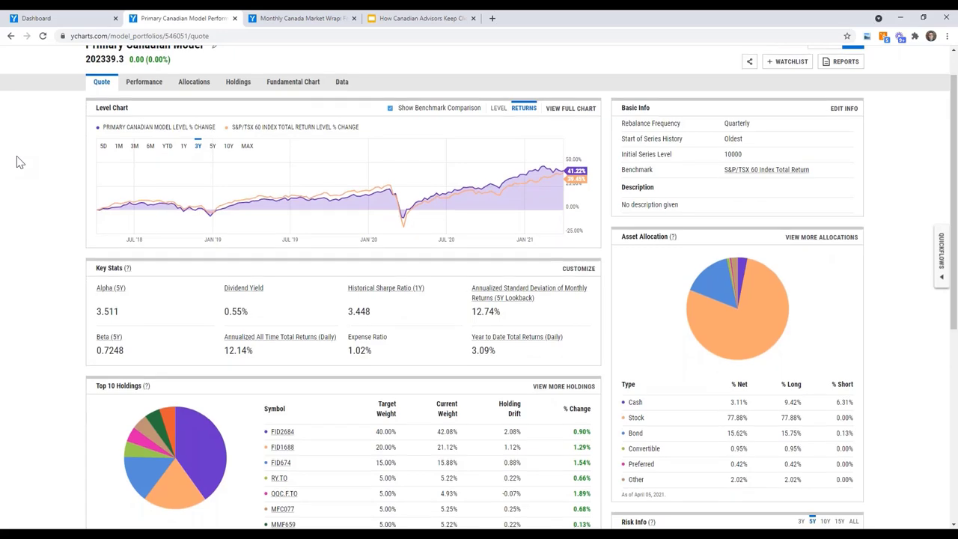
{"action": "scroll", "coordinate": [20, 163], "scroll_direction": "down", "scroll_amount": 1}
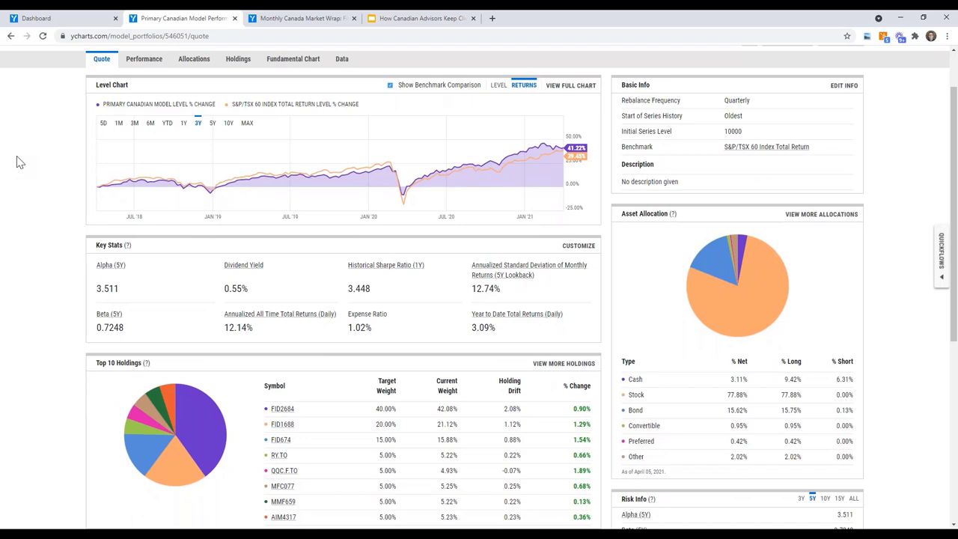
{"action": "scroll", "coordinate": [19, 162], "scroll_direction": "down", "scroll_amount": 1}
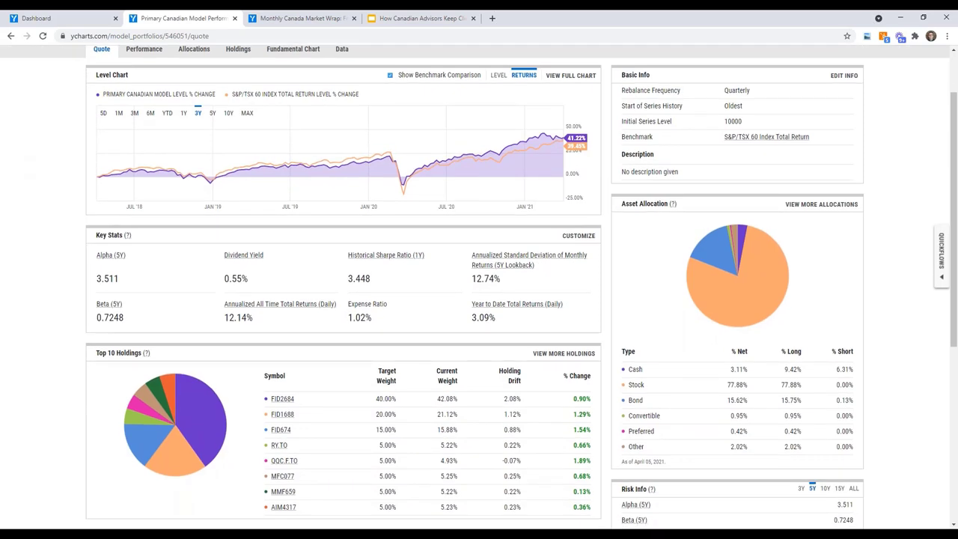
{"action": "left_click", "coordinate": [186, 121]}
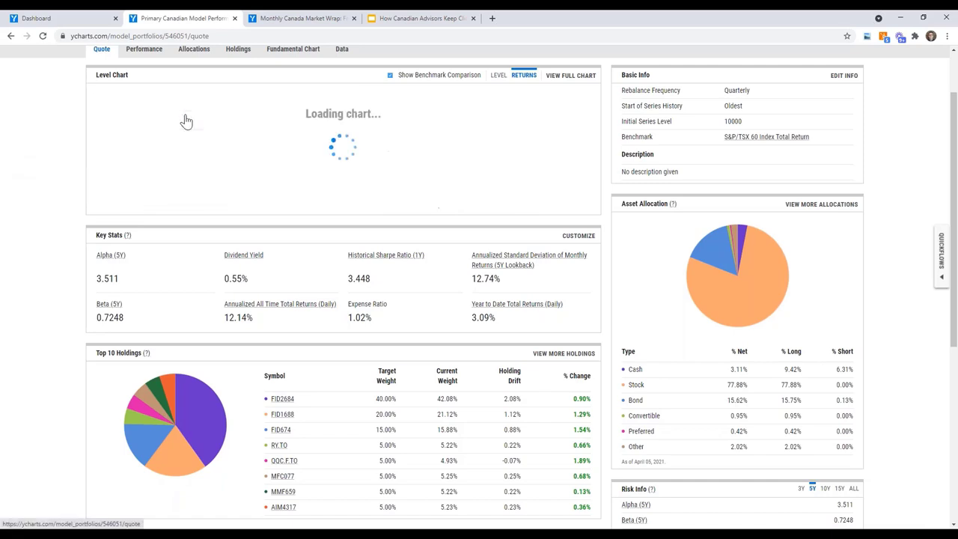
{"action": "left_click", "coordinate": [169, 121]}
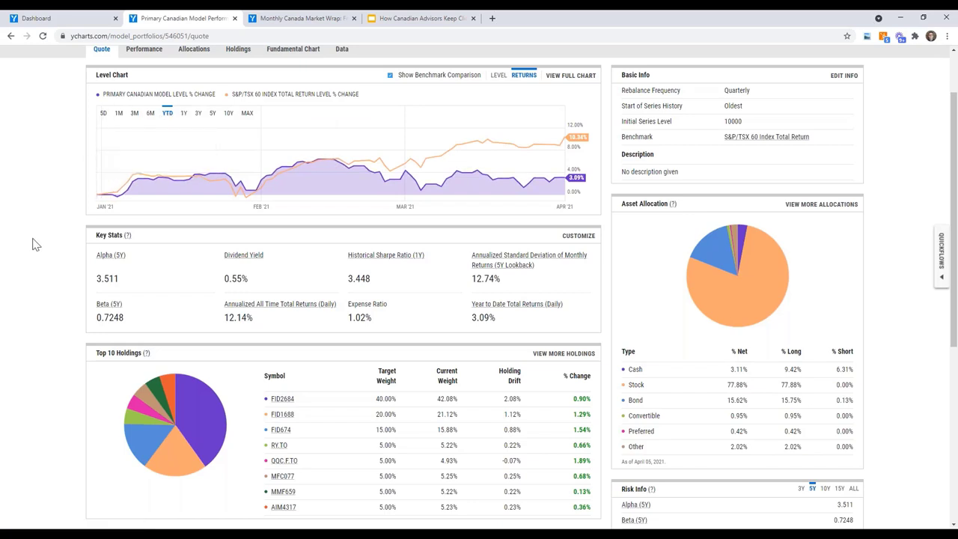
{"action": "mouse_move", "coordinate": [187, 397]}
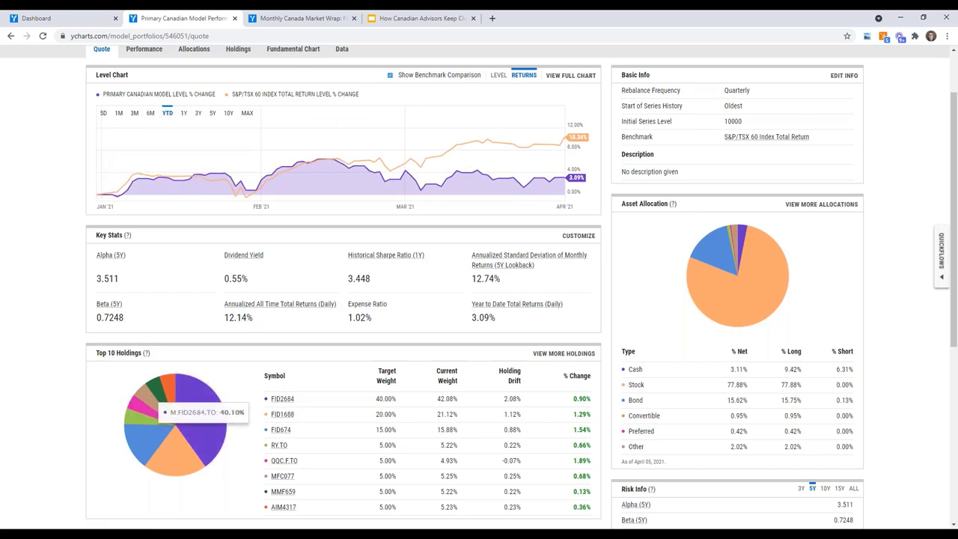
- Replace the standard deviation key stat with Canada Total Exposure
{"action": "left_click", "coordinate": [578, 236]}
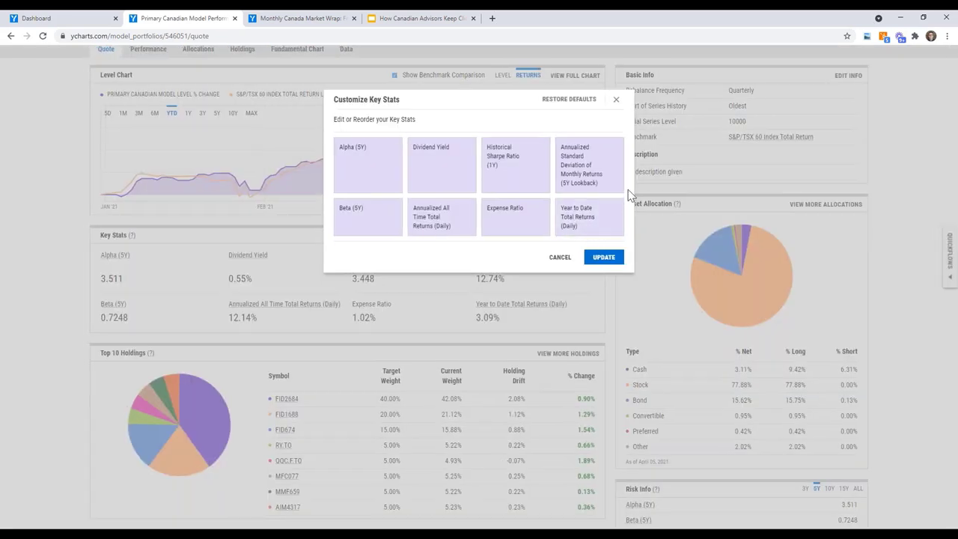
{"action": "left_click", "coordinate": [614, 164]}
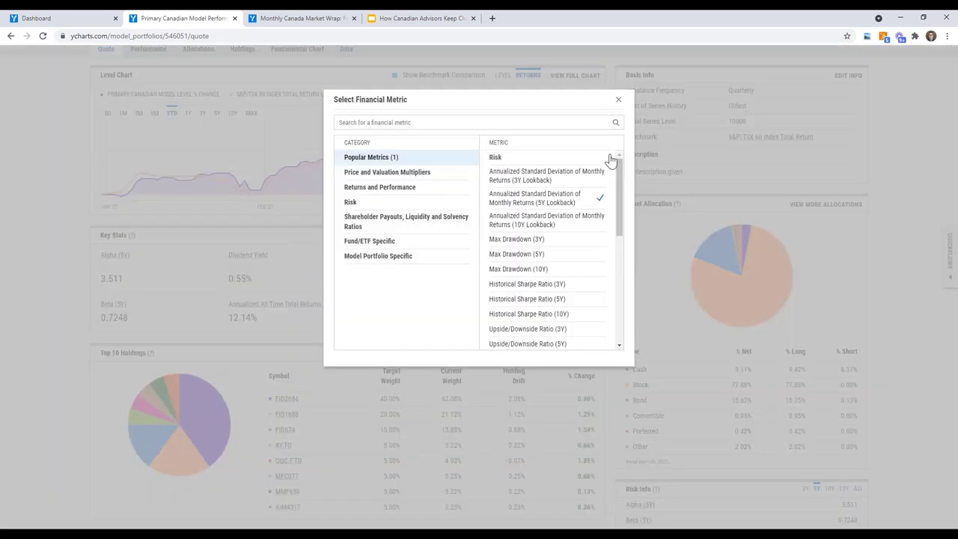
{"action": "left_click", "coordinate": [553, 120]}
{"action": "type", "text": "cana"}
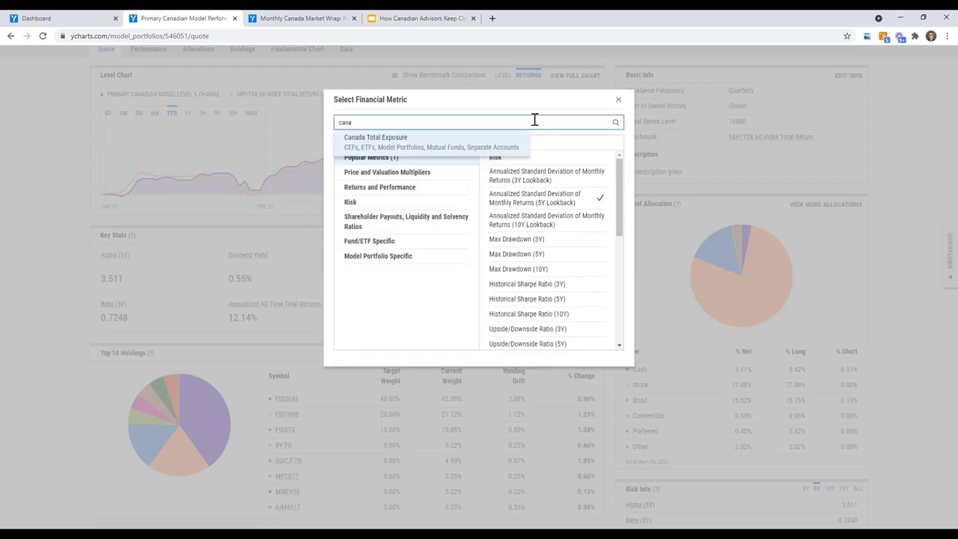
{"action": "left_click", "coordinate": [487, 145]}
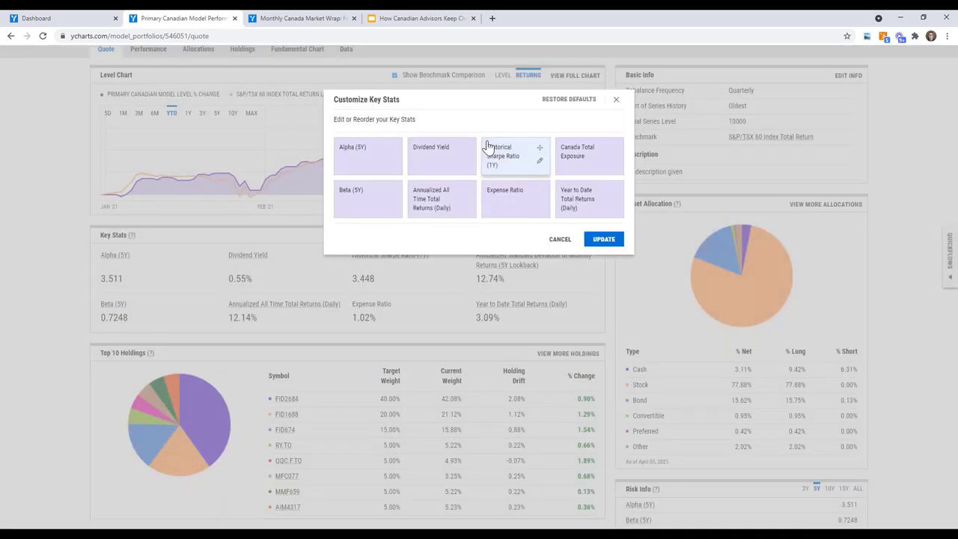
- Replace the Year to Date stat with United States Total Exposure and apply the Key Stats update
{"action": "left_click", "coordinate": [614, 205]}
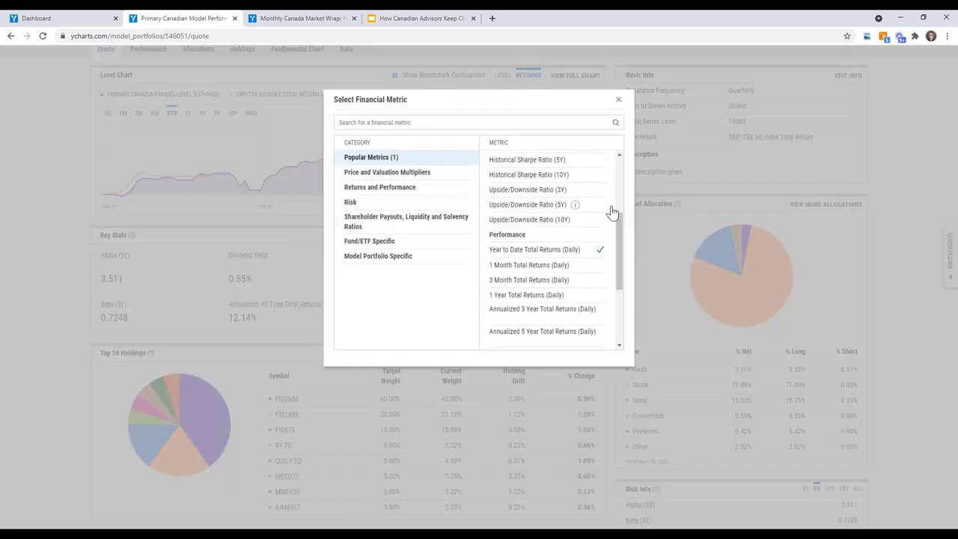
{"action": "left_click", "coordinate": [531, 122]}
{"action": "type", "text": "united"}
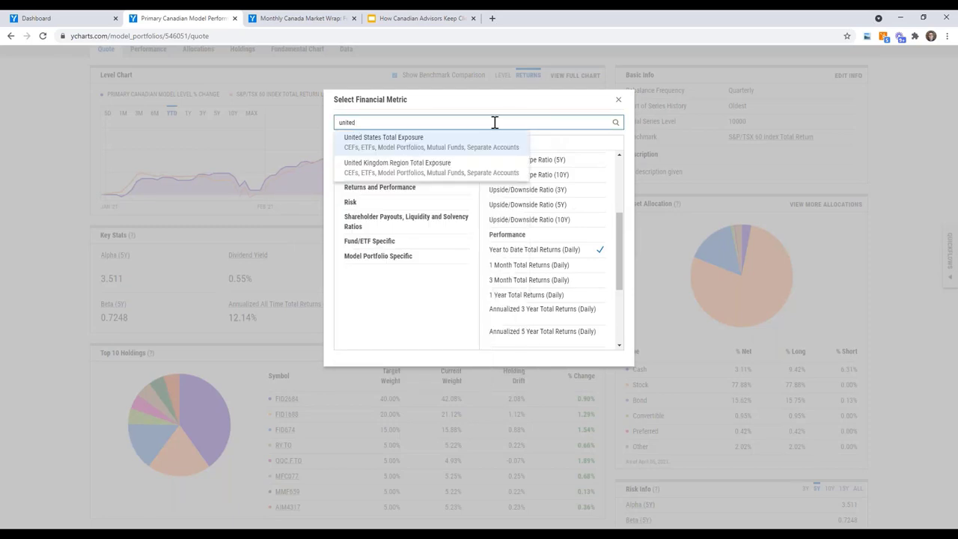
{"action": "left_click", "coordinate": [483, 140]}
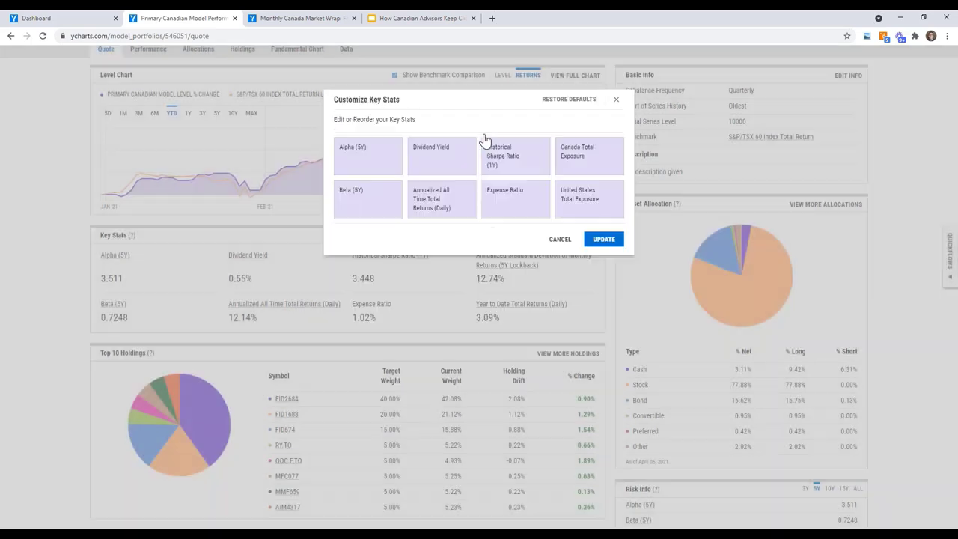
{"action": "left_click", "coordinate": [601, 240]}
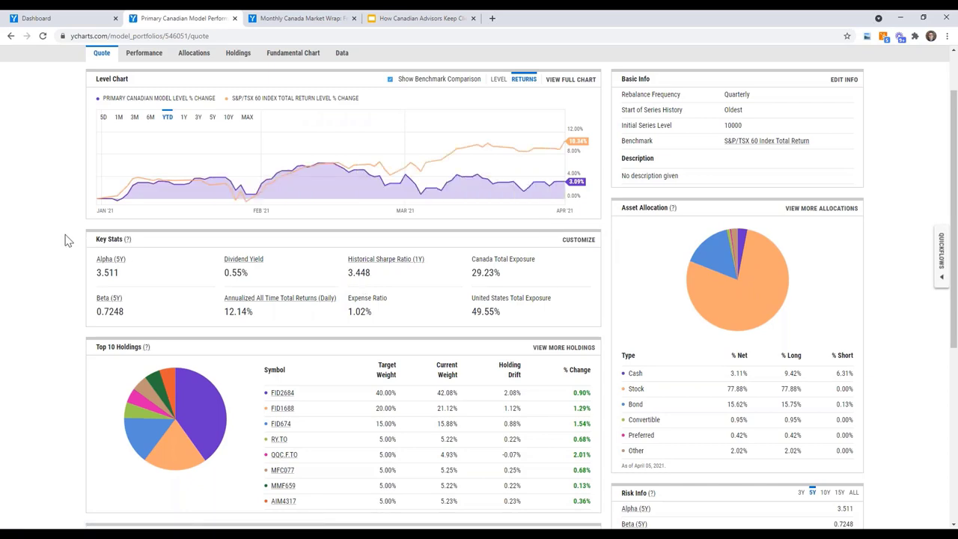
- Set the level chart to 3Y and review the updated Key Stats down the page
{"action": "left_click", "coordinate": [199, 122]}
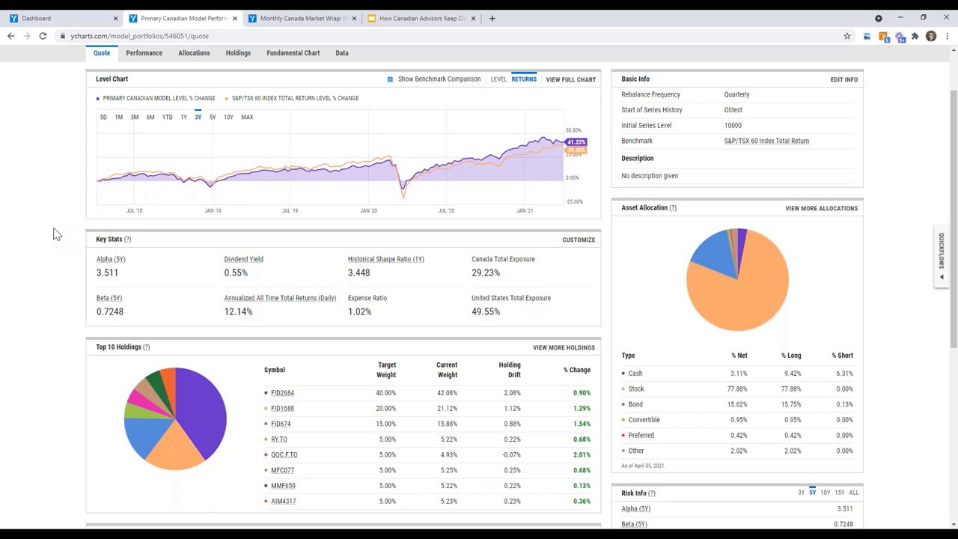
{"action": "scroll", "coordinate": [57, 234], "scroll_direction": "down", "scroll_amount": 2}
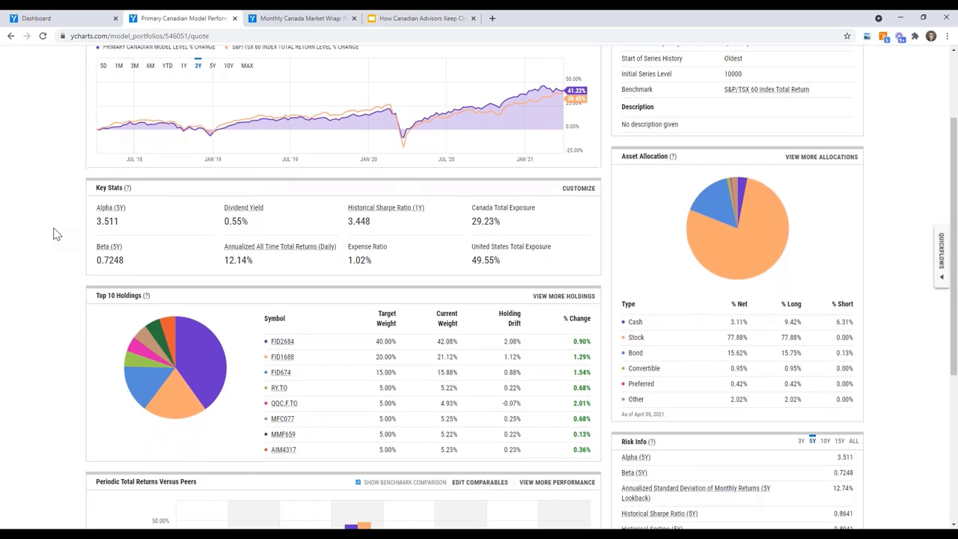
{"action": "scroll", "coordinate": [56, 234], "scroll_direction": "down", "scroll_amount": 2}
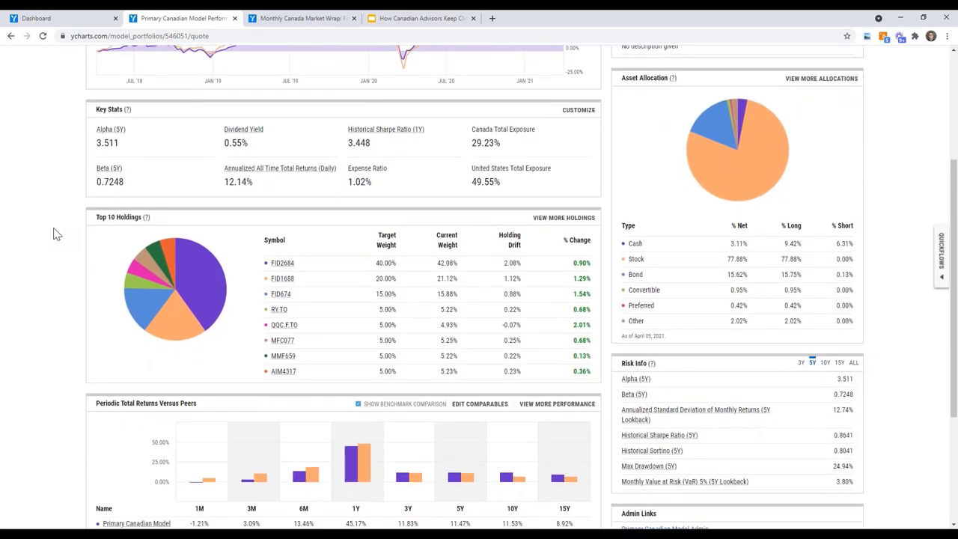
{"action": "scroll", "coordinate": [56, 234], "scroll_direction": "down", "scroll_amount": 4}
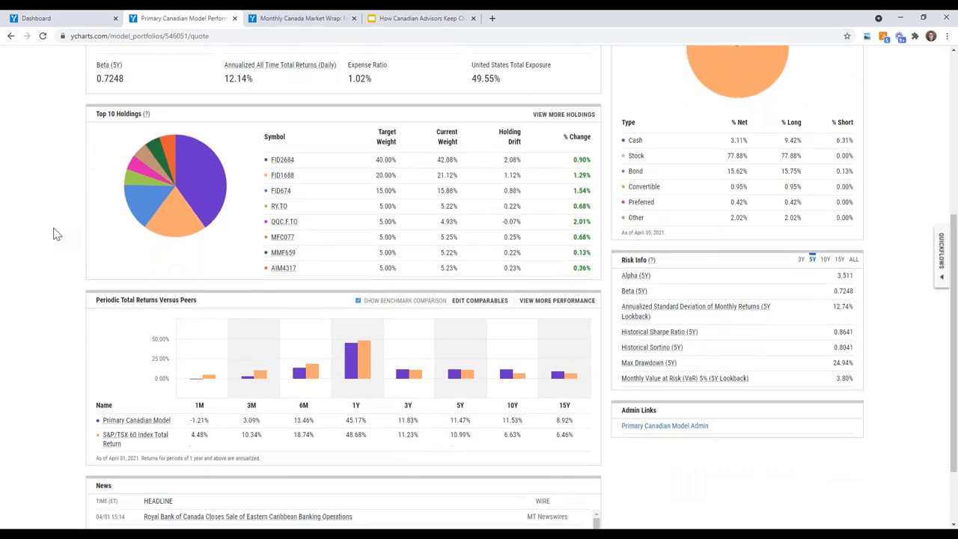
{"action": "scroll", "coordinate": [56, 234], "scroll_direction": "down", "scroll_amount": 1}
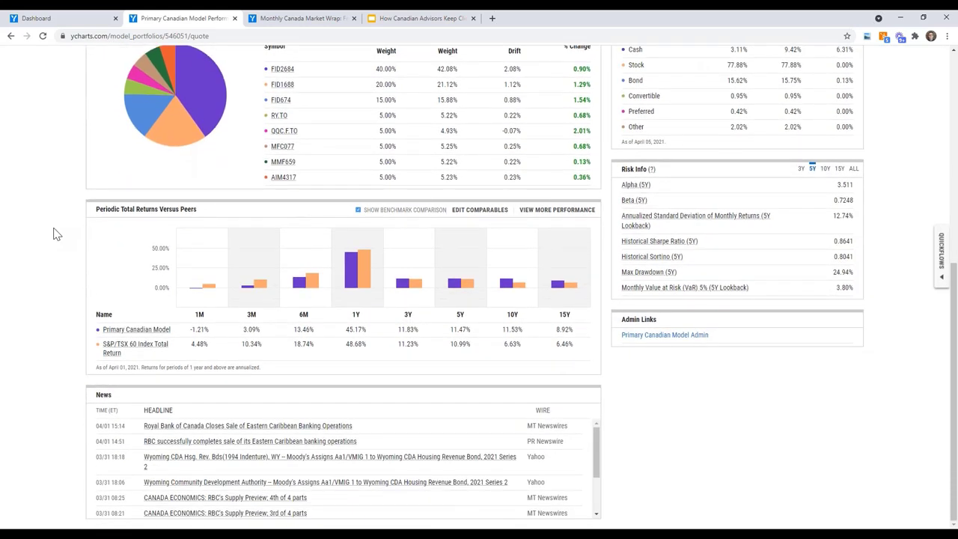
{"action": "scroll", "coordinate": [56, 234], "scroll_direction": "up", "scroll_amount": 7}
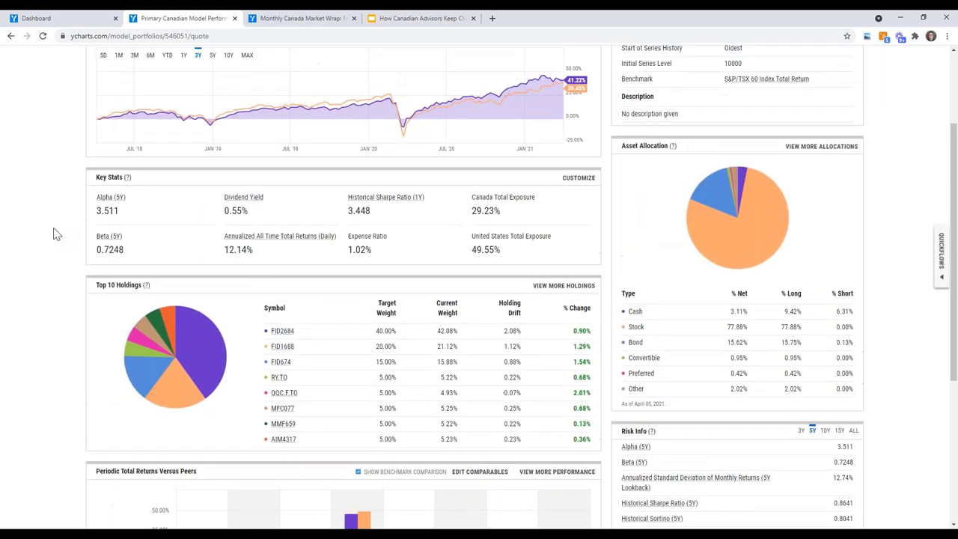
{"action": "scroll", "coordinate": [56, 234], "scroll_direction": "up", "scroll_amount": 4}
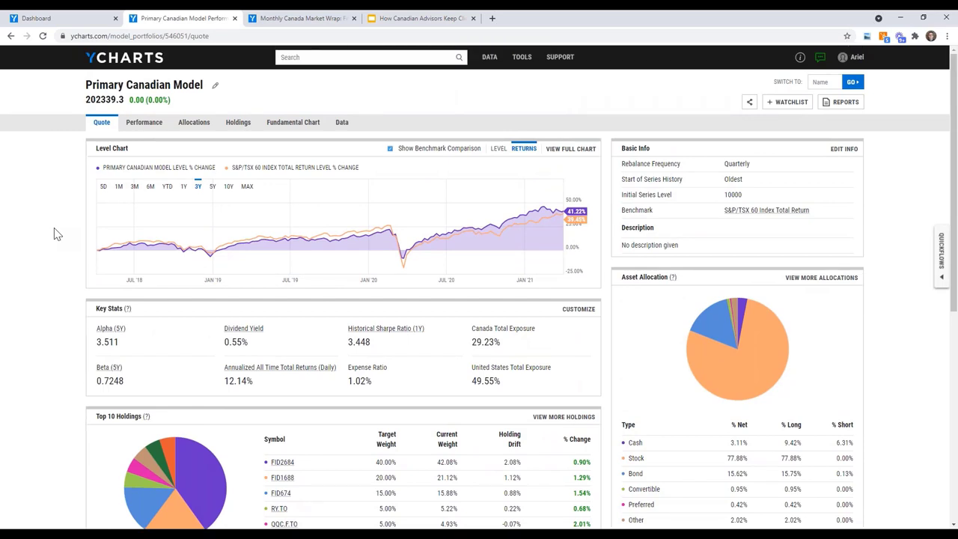
- Open the Performance tab and review the cumulative, periodic, annual and capture ratio charts
{"action": "left_click", "coordinate": [142, 133]}
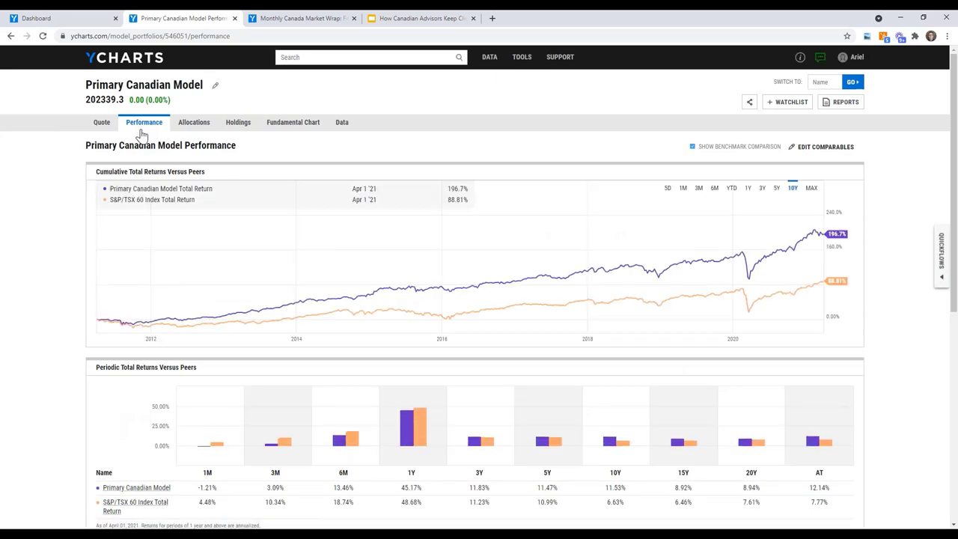
{"action": "scroll", "coordinate": [66, 174], "scroll_direction": "down", "scroll_amount": 1}
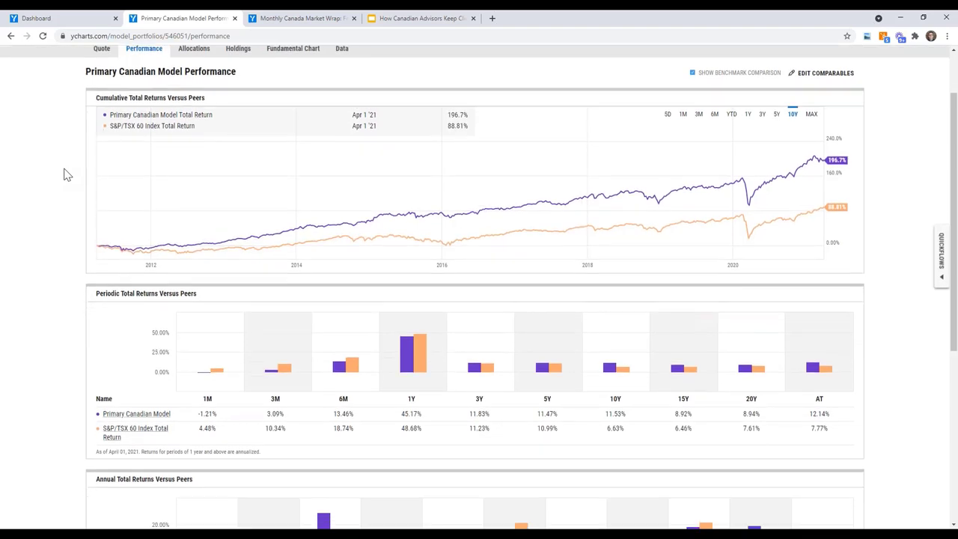
{"action": "scroll", "coordinate": [66, 173], "scroll_direction": "down", "scroll_amount": 2}
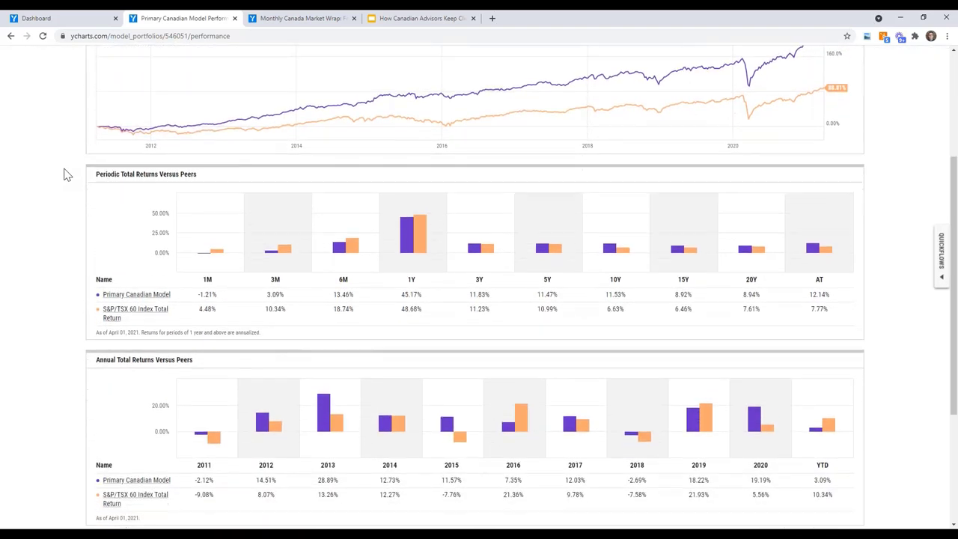
{"action": "scroll", "coordinate": [66, 173], "scroll_direction": "down", "scroll_amount": 3}
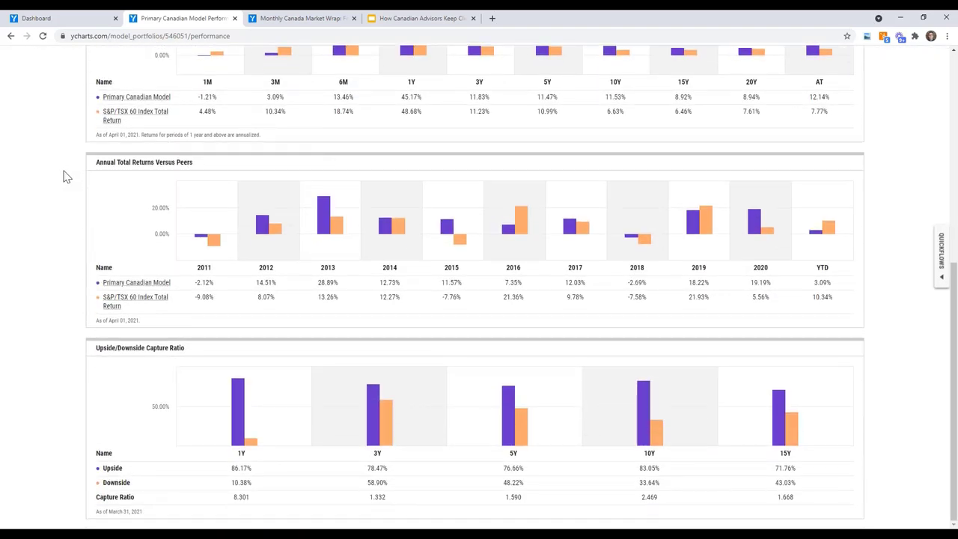
{"action": "mouse_move", "coordinate": [374, 430]}
{"action": "mouse_move", "coordinate": [318, 196]}
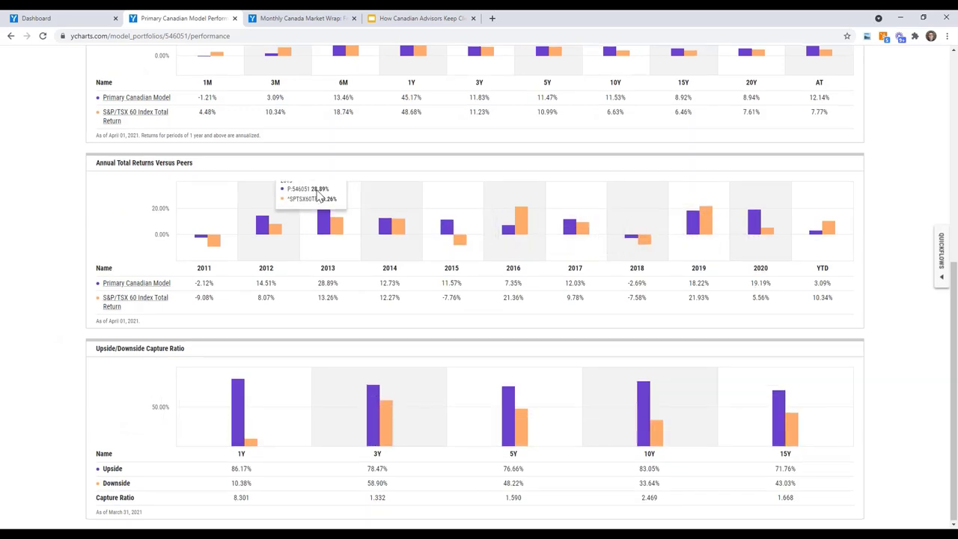
{"action": "scroll", "coordinate": [318, 196], "scroll_direction": "up", "scroll_amount": 5}
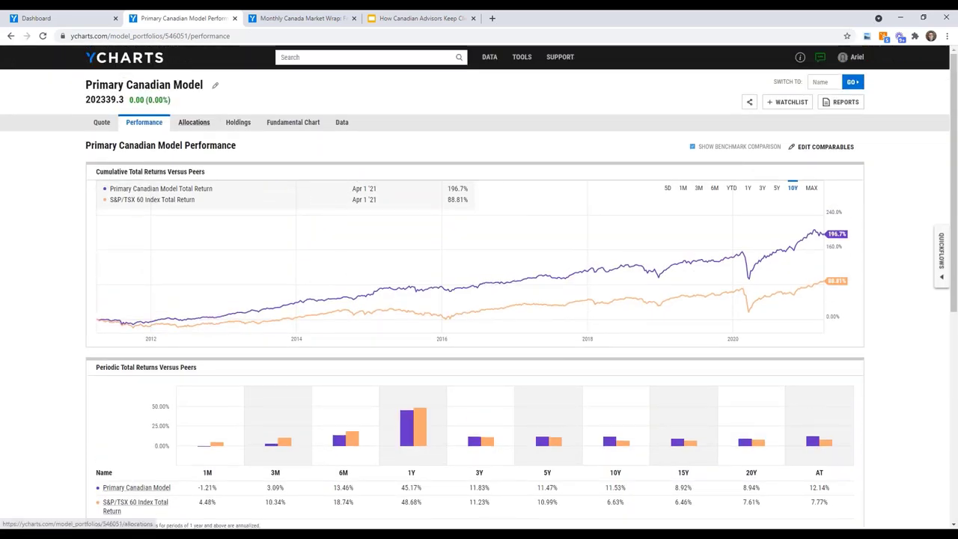
{"action": "left_click", "coordinate": [193, 122]}
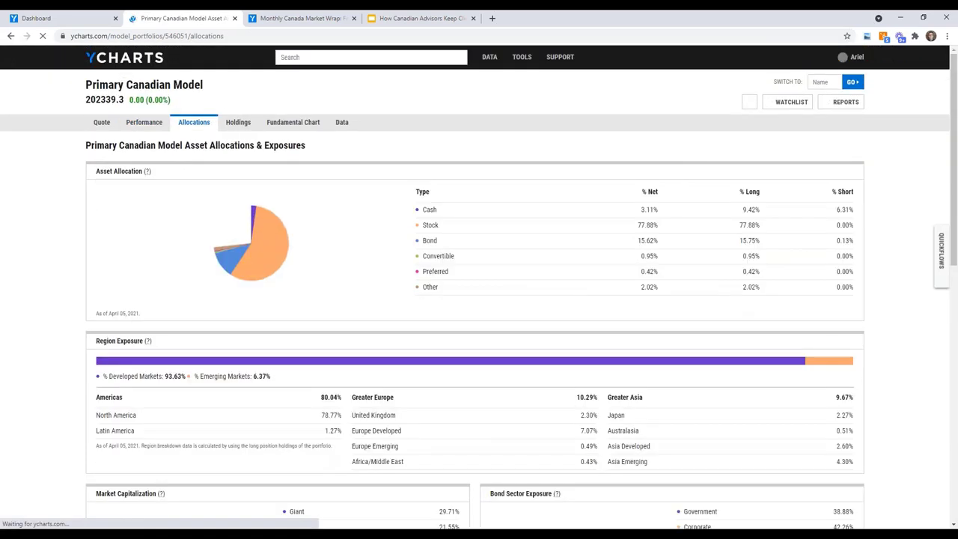
{"action": "mouse_move", "coordinate": [234, 217]}
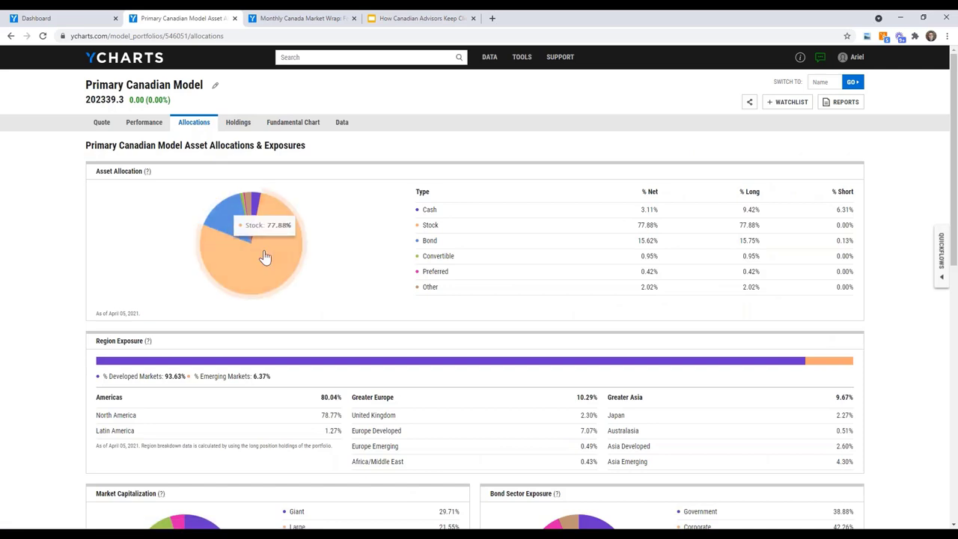
{"action": "scroll", "coordinate": [267, 256], "scroll_direction": "down", "scroll_amount": 1}
{"action": "scroll", "coordinate": [265, 257], "scroll_direction": "down", "scroll_amount": 2}
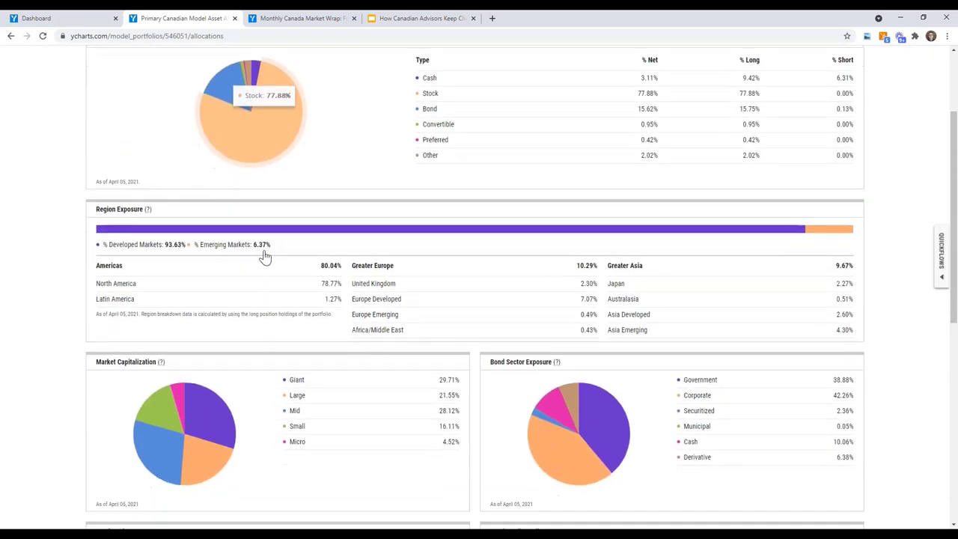
{"action": "scroll", "coordinate": [264, 257], "scroll_direction": "down", "scroll_amount": 1}
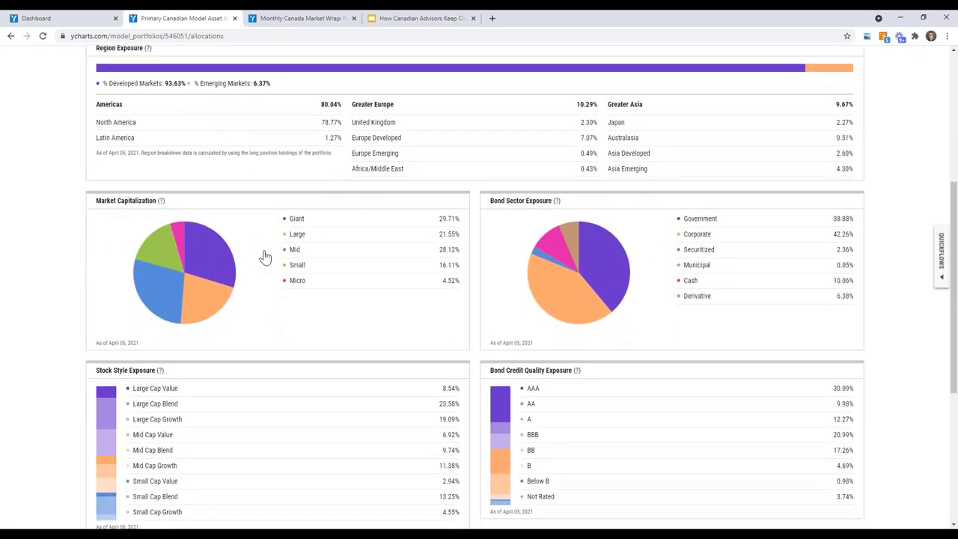
{"action": "scroll", "coordinate": [479, 288], "scroll_direction": "down", "scroll_amount": 3}
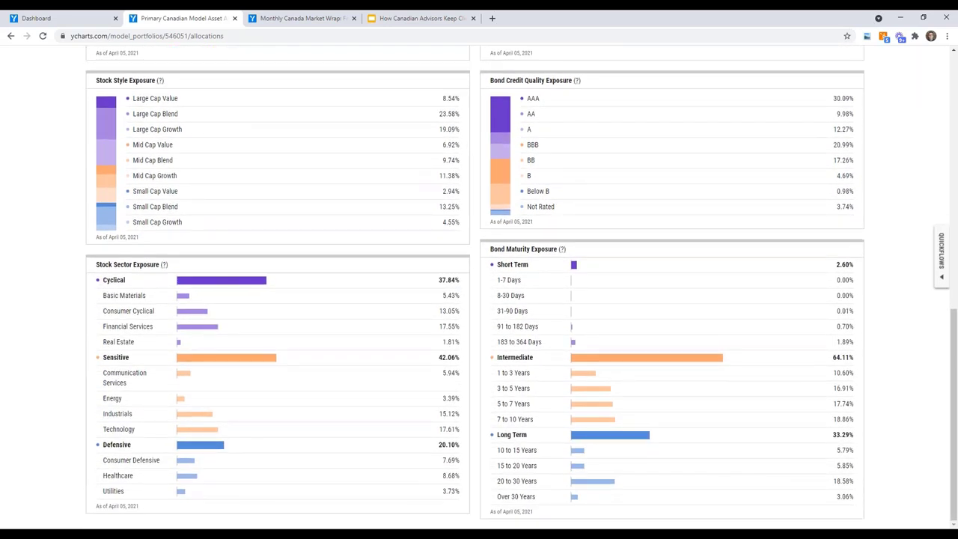
{"action": "scroll", "coordinate": [125, 144], "scroll_direction": "up", "scroll_amount": 1}
{"action": "scroll", "coordinate": [124, 144], "scroll_direction": "up", "scroll_amount": 3}
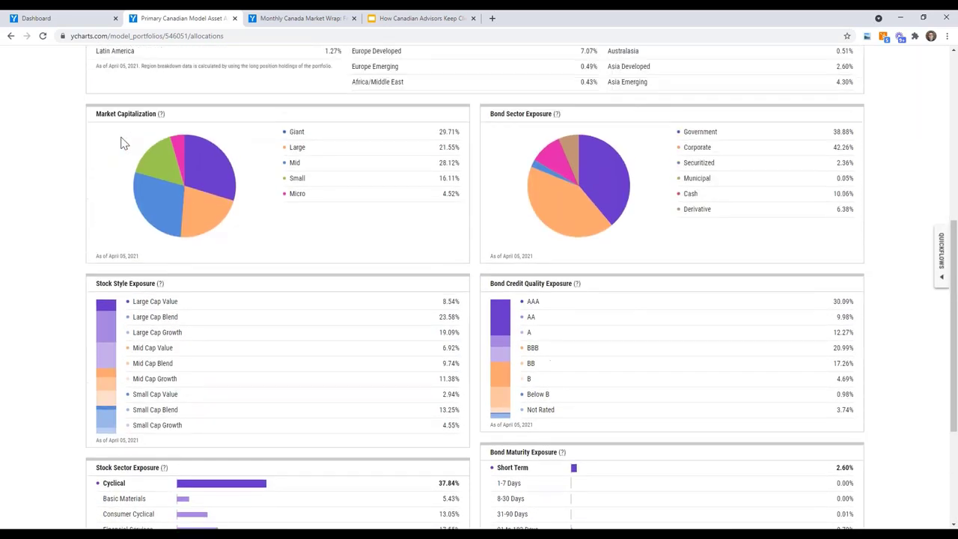
{"action": "scroll", "coordinate": [479, 287], "scroll_direction": "up", "scroll_amount": 3}
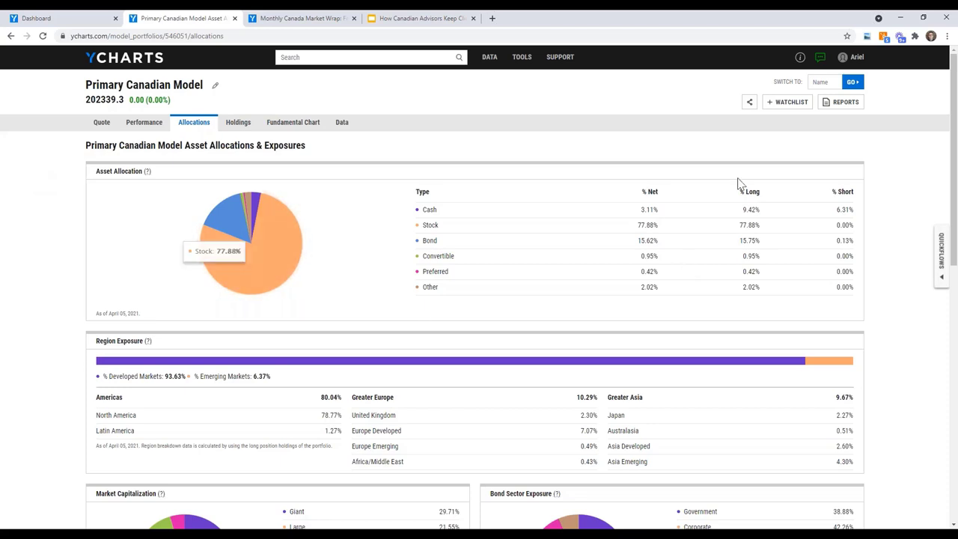
- Choose the Side by Side Comprehensive Report - No Benchmark from the Reports options
{"action": "left_click", "coordinate": [840, 111]}
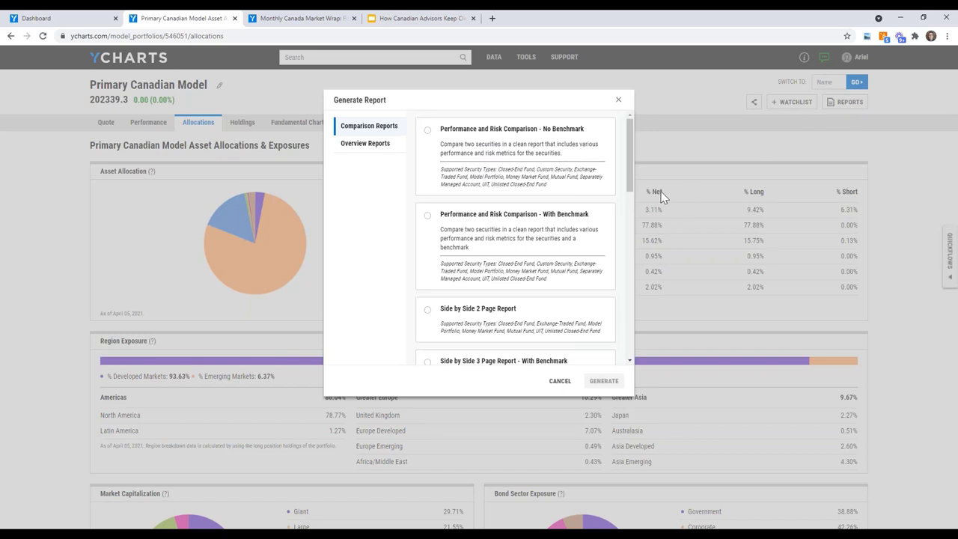
{"action": "scroll", "coordinate": [531, 241], "scroll_direction": "down", "scroll_amount": 1}
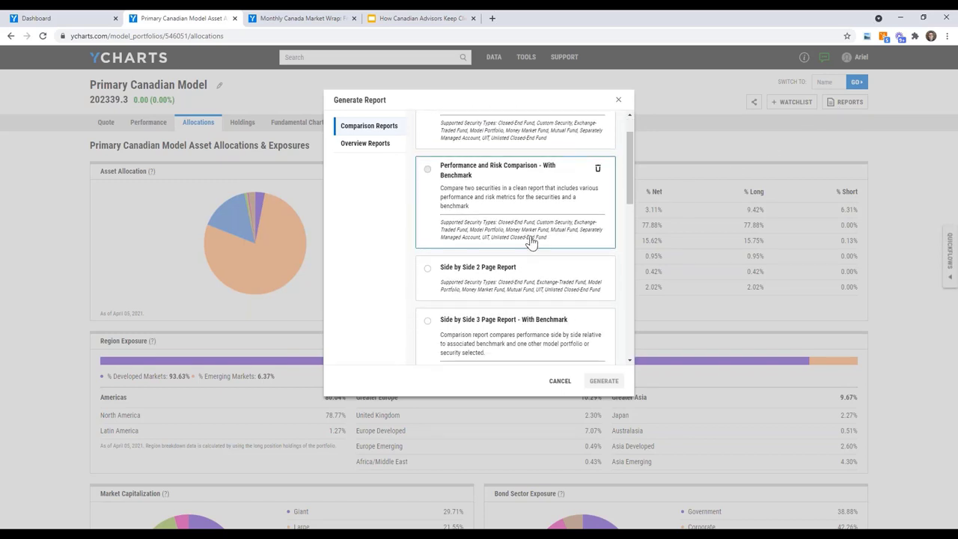
{"action": "scroll", "coordinate": [530, 242], "scroll_direction": "down", "scroll_amount": 1}
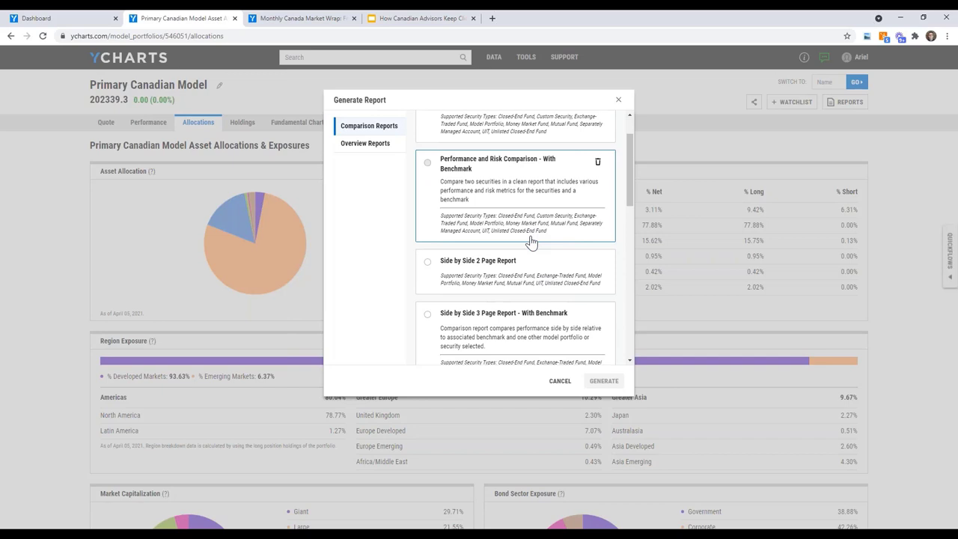
{"action": "left_click", "coordinate": [373, 149]}
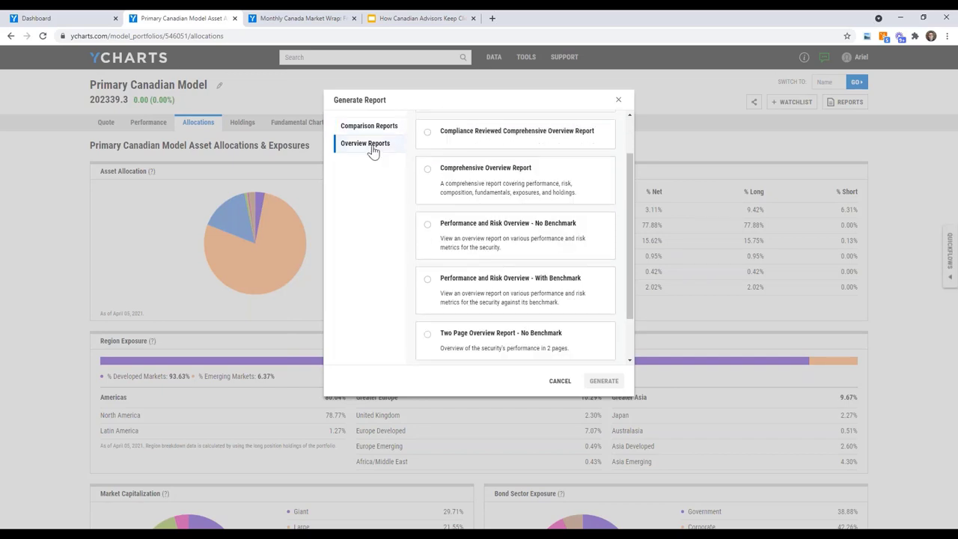
{"action": "left_click", "coordinate": [364, 132]}
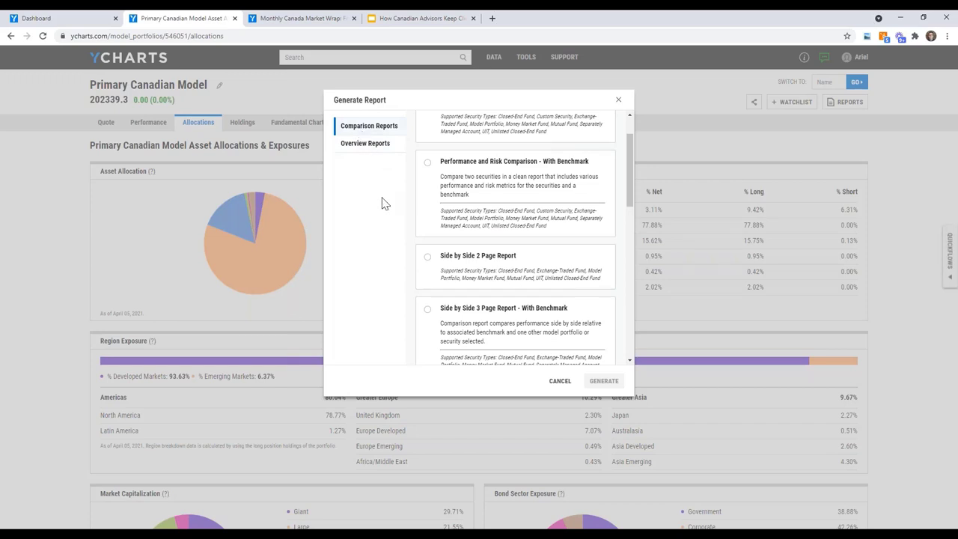
{"action": "scroll", "coordinate": [452, 277], "scroll_direction": "down", "scroll_amount": 4}
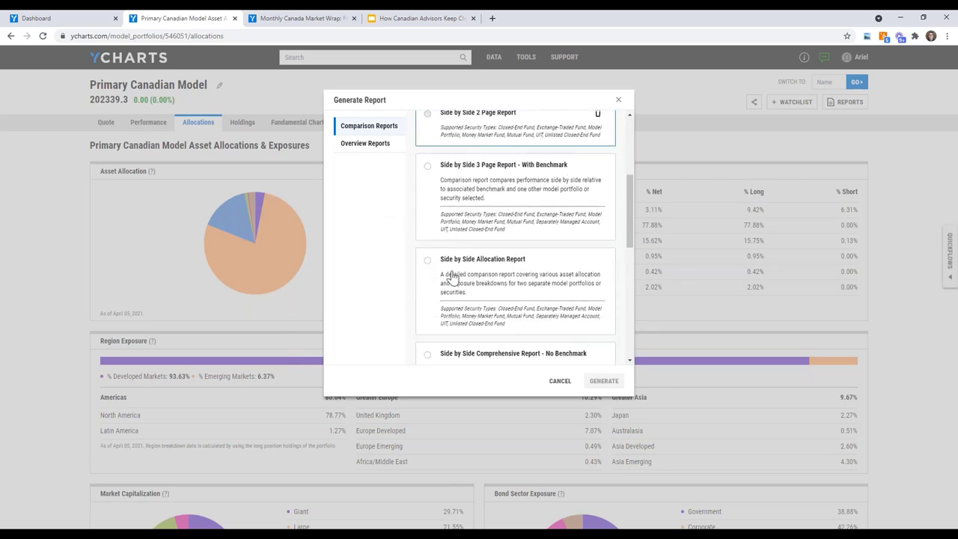
{"action": "scroll", "coordinate": [451, 277], "scroll_direction": "down", "scroll_amount": 1}
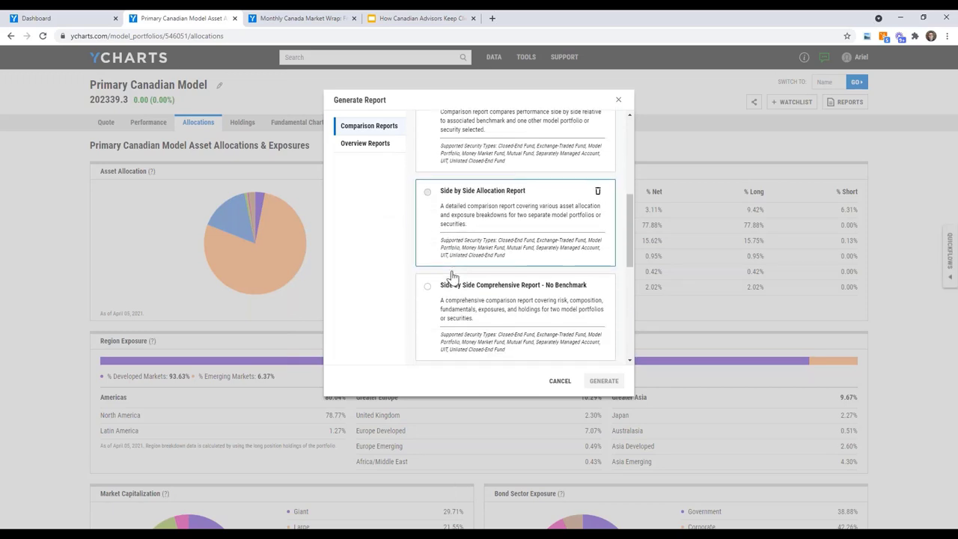
{"action": "left_click", "coordinate": [481, 320]}
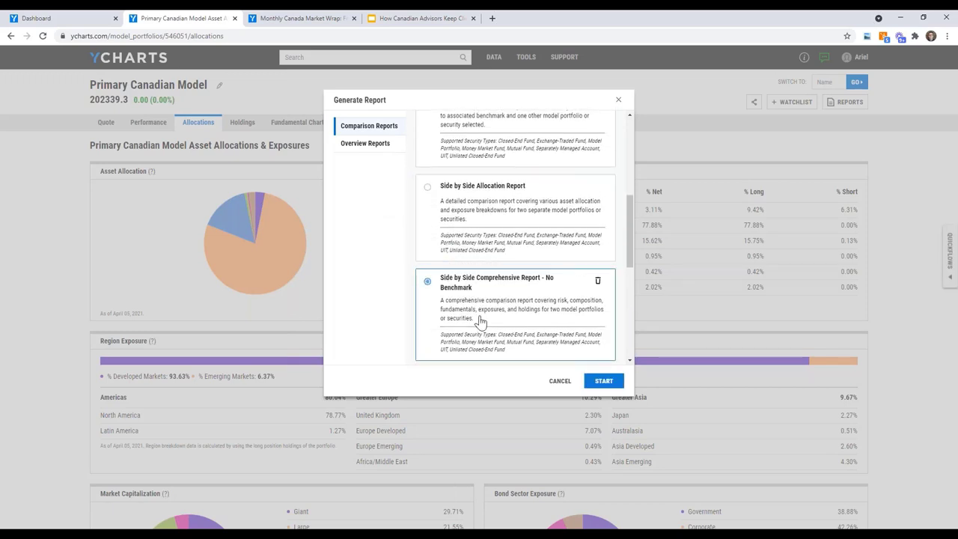
{"action": "left_click", "coordinate": [603, 380]}
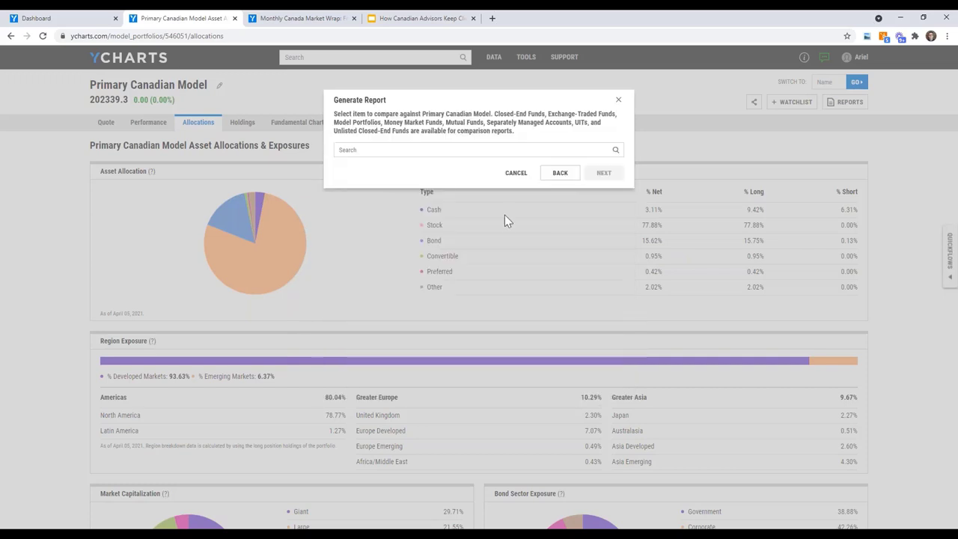
- Compare against the client's model portfolio, fill in Prepared for, and generate the PDF
{"action": "left_click", "coordinate": [424, 149]}
{"action": "type", "text": "john doe"}
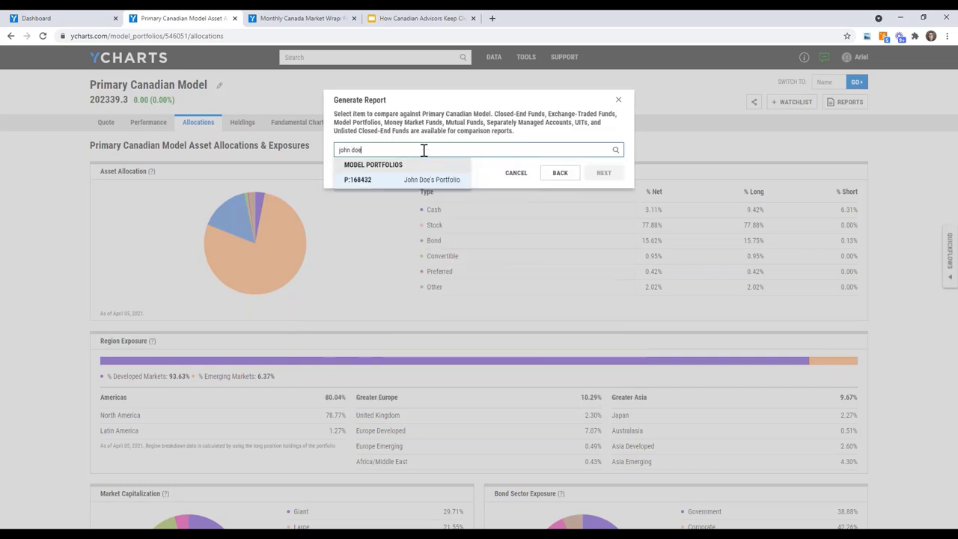
{"action": "left_click", "coordinate": [423, 179]}
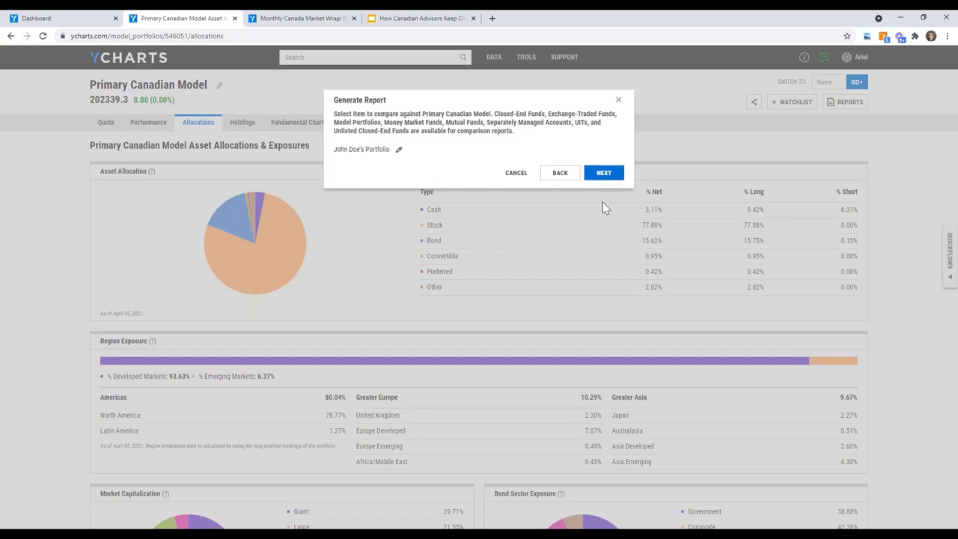
{"action": "left_click", "coordinate": [603, 174]}
{"action": "left_click", "coordinate": [536, 153]}
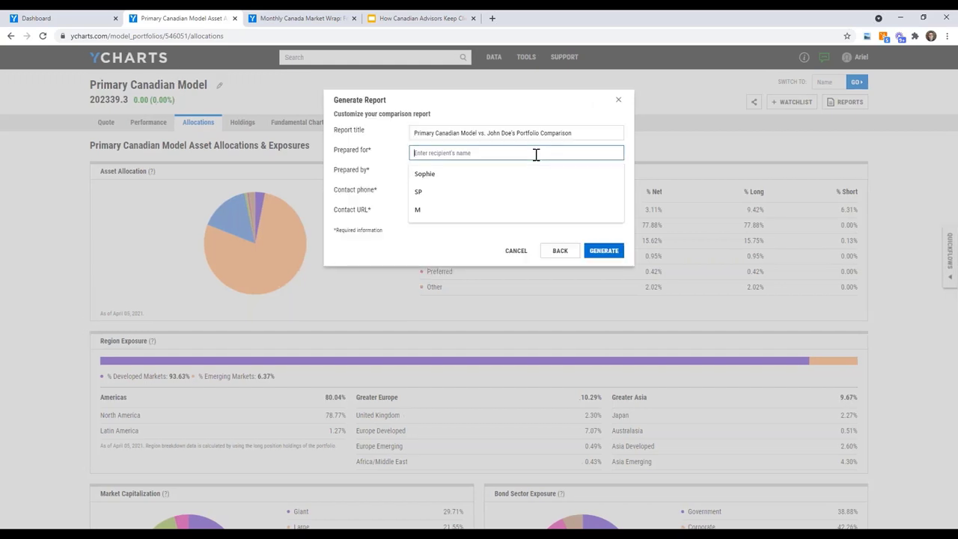
{"action": "type", "text": "John Doe"}
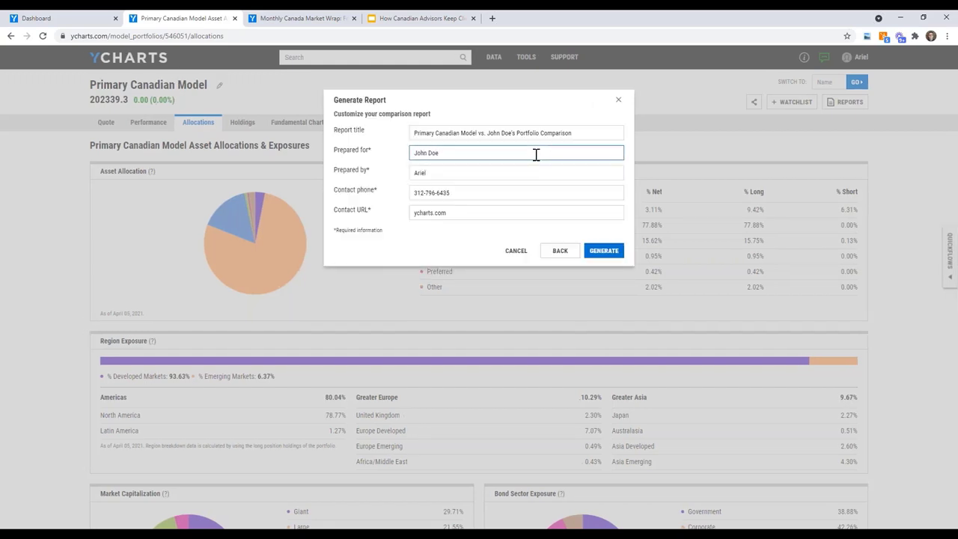
{"action": "left_click", "coordinate": [599, 260]}
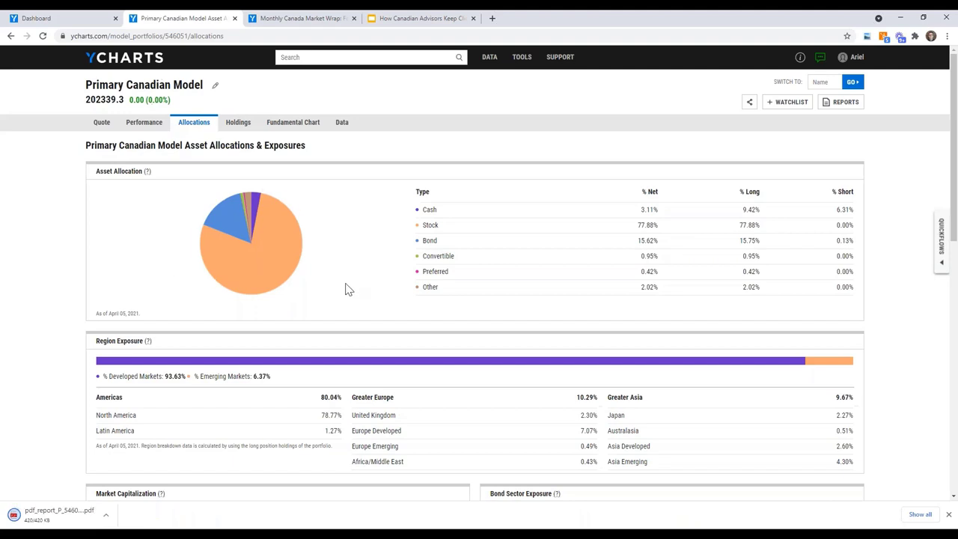
- Open the downloaded 16-page comparison report and scroll to its page 2 returns summary
{"action": "left_click", "coordinate": [39, 515]}
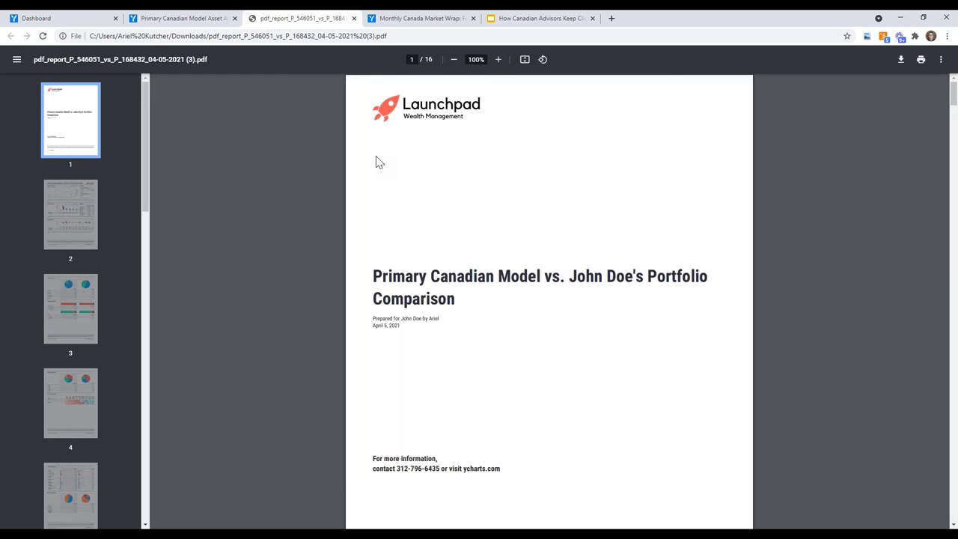
{"action": "scroll", "coordinate": [249, 216], "scroll_direction": "down", "scroll_amount": 2}
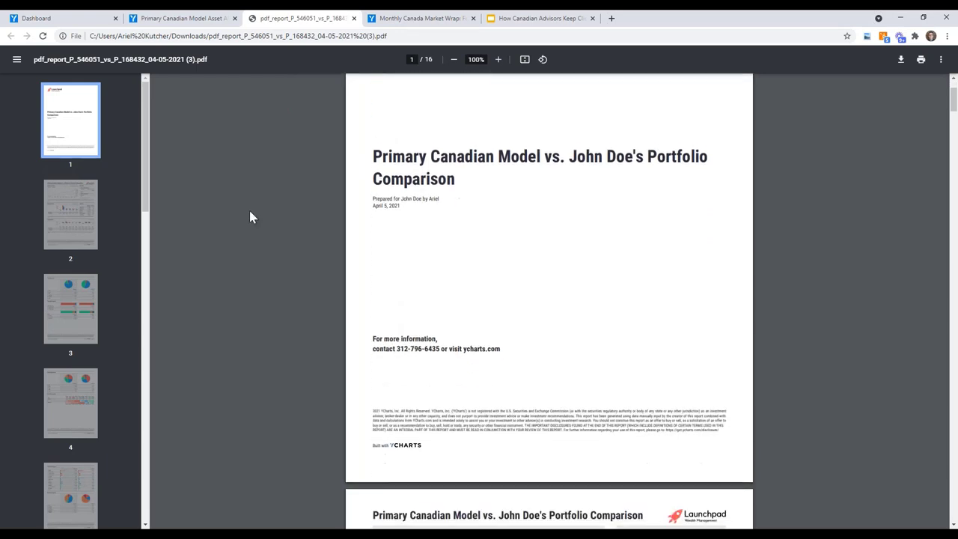
{"action": "scroll", "coordinate": [250, 215], "scroll_direction": "down", "scroll_amount": 5}
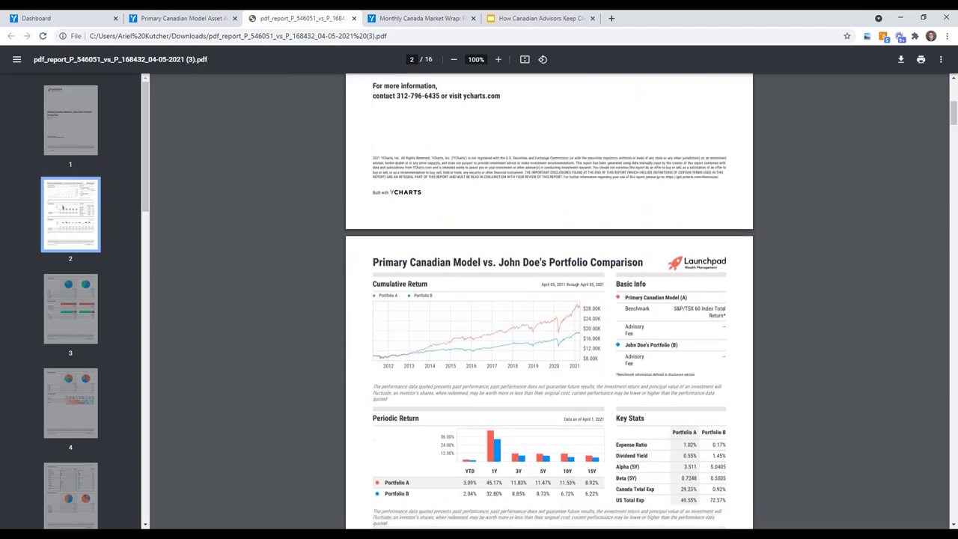
{"action": "scroll", "coordinate": [249, 210], "scroll_direction": "down", "scroll_amount": 2}
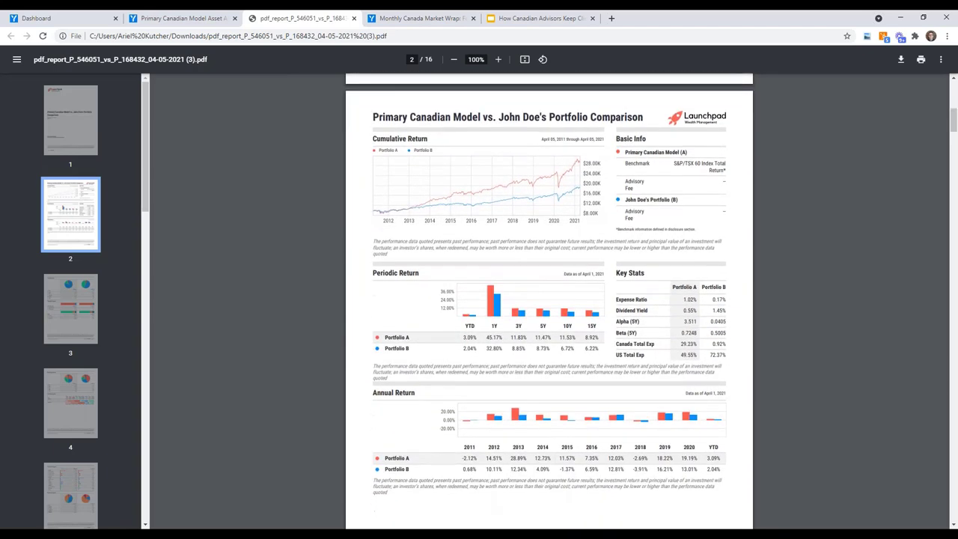
{"action": "scroll", "coordinate": [549, 301], "scroll_direction": "down", "scroll_amount": 1}
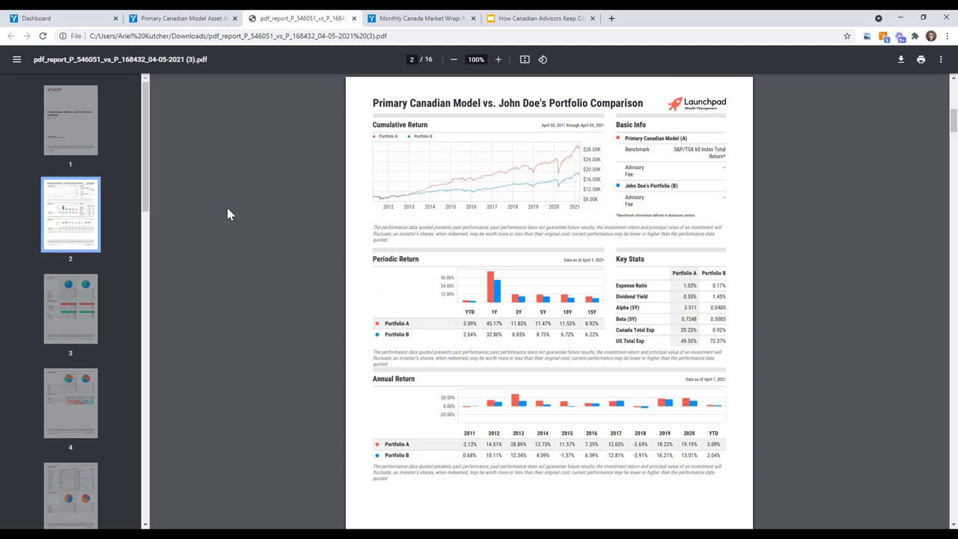
- Page through the report's thumbnails from page 3 to page 7
{"action": "left_click", "coordinate": [89, 207]}
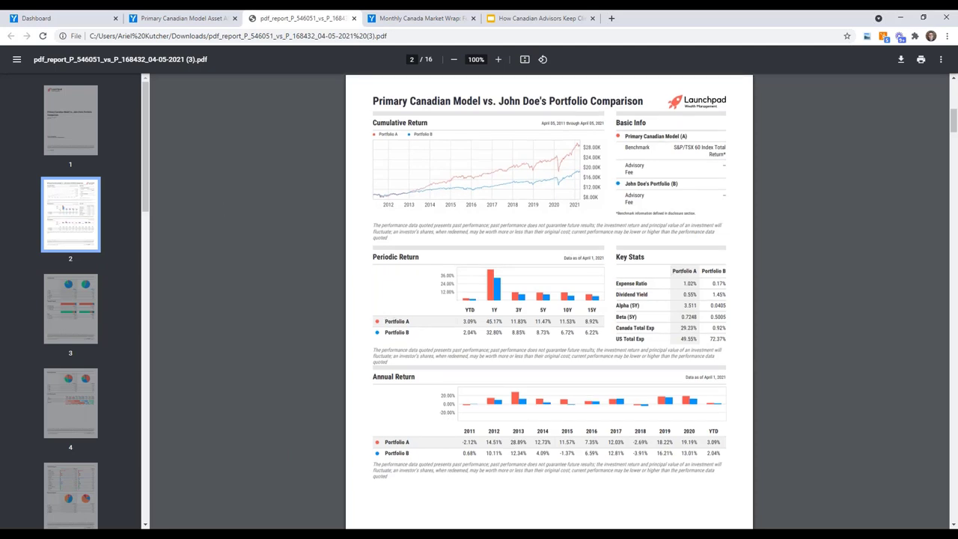
{"action": "left_click", "coordinate": [67, 307]}
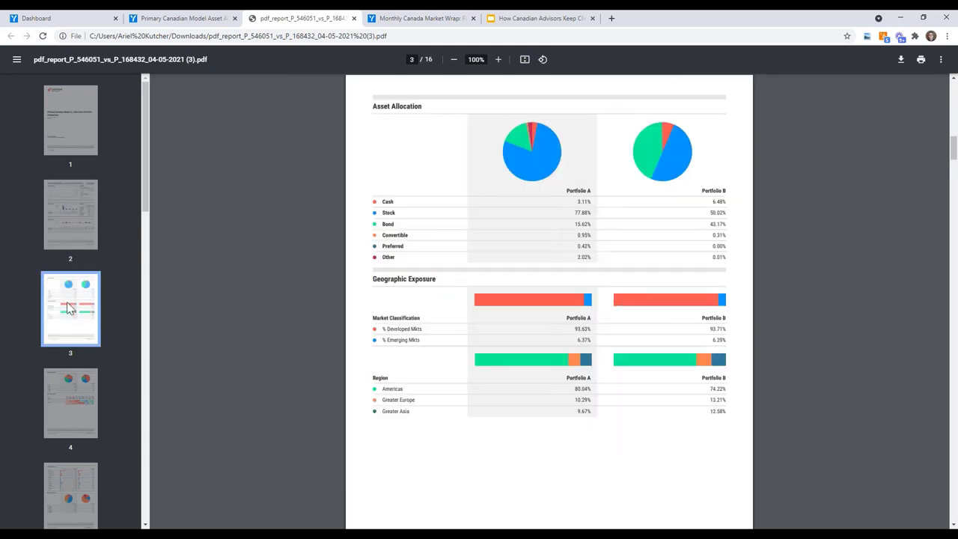
{"action": "left_click", "coordinate": [71, 397]}
{"action": "scroll", "coordinate": [73, 419], "scroll_direction": "down", "scroll_amount": 1}
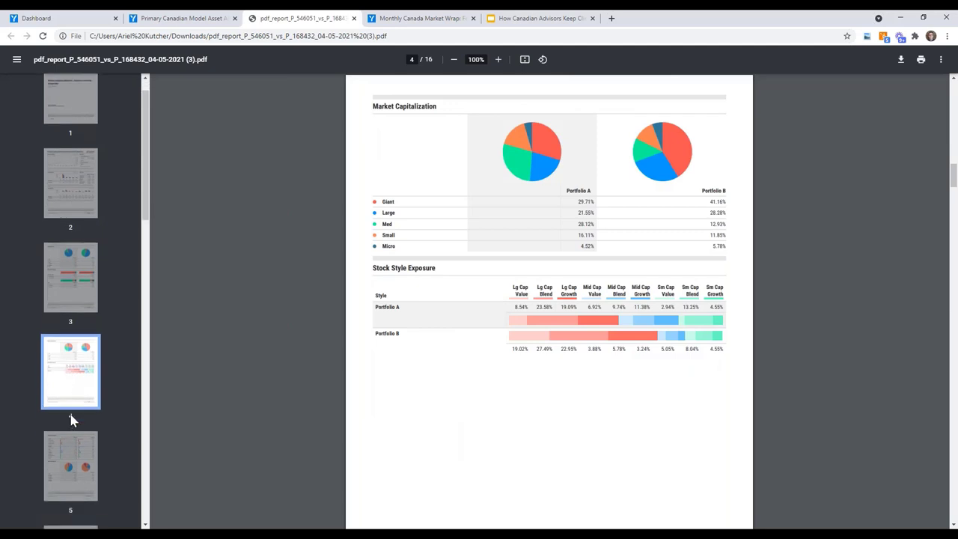
{"action": "left_click", "coordinate": [73, 420]}
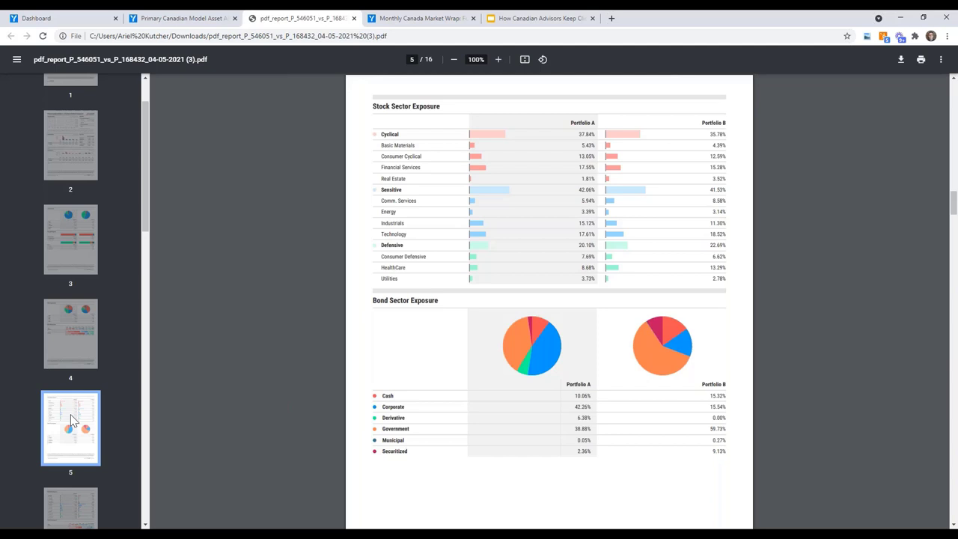
{"action": "scroll", "coordinate": [70, 415], "scroll_direction": "down", "scroll_amount": 3}
{"action": "left_click", "coordinate": [71, 415]}
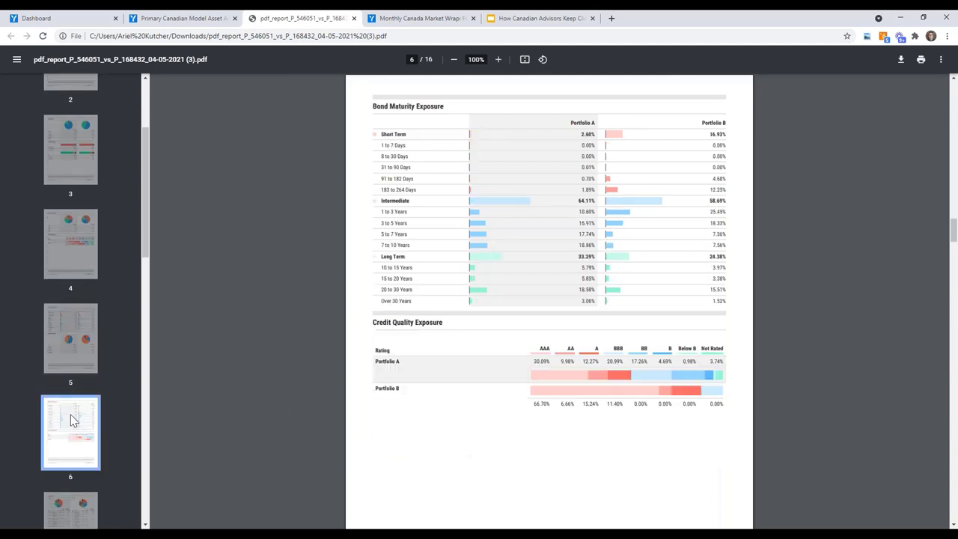
{"action": "scroll", "coordinate": [71, 419], "scroll_direction": "down", "scroll_amount": 1}
{"action": "left_click", "coordinate": [77, 430]}
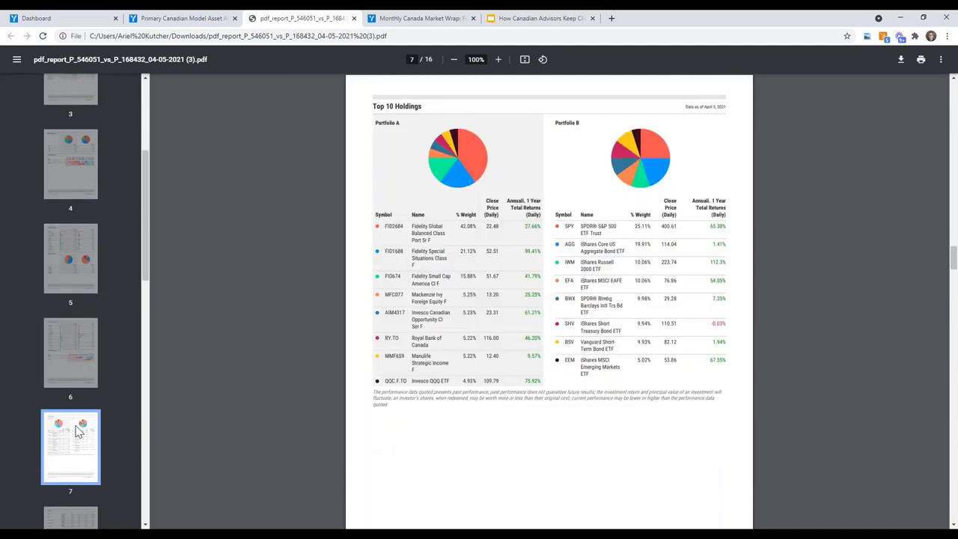
- Continue through page 8 and beyond, then return to page 2's return charts
{"action": "scroll", "coordinate": [78, 430], "scroll_direction": "down", "scroll_amount": 1}
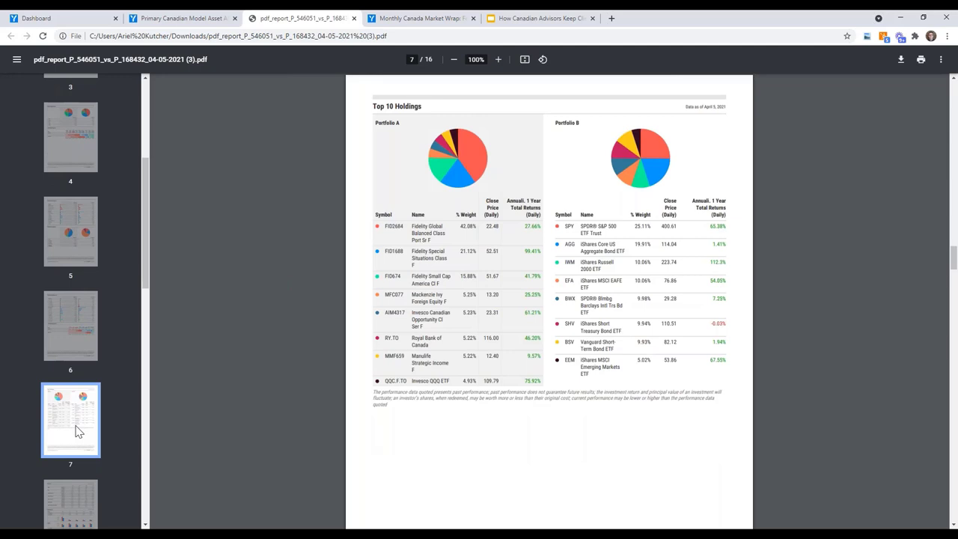
{"action": "scroll", "coordinate": [75, 434], "scroll_direction": "down", "scroll_amount": 1}
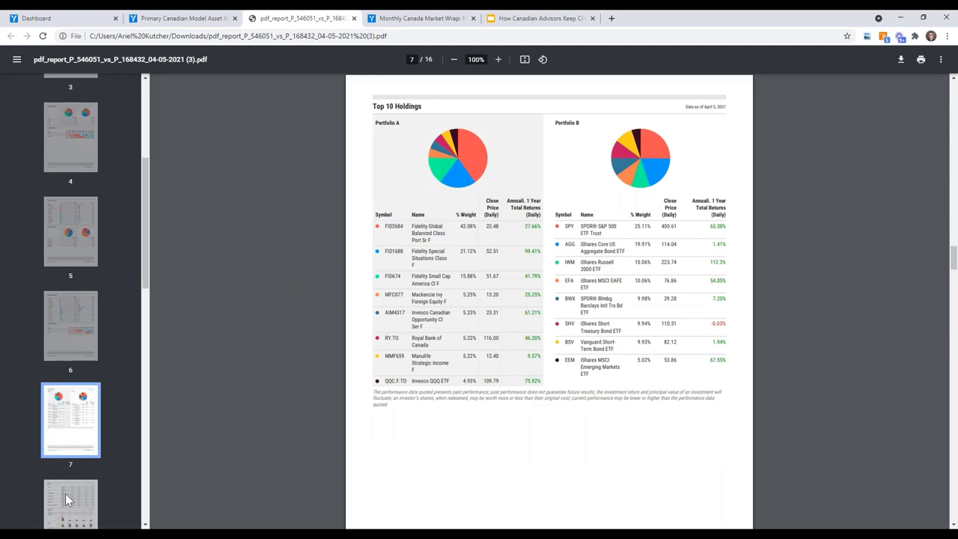
{"action": "left_click", "coordinate": [67, 499]}
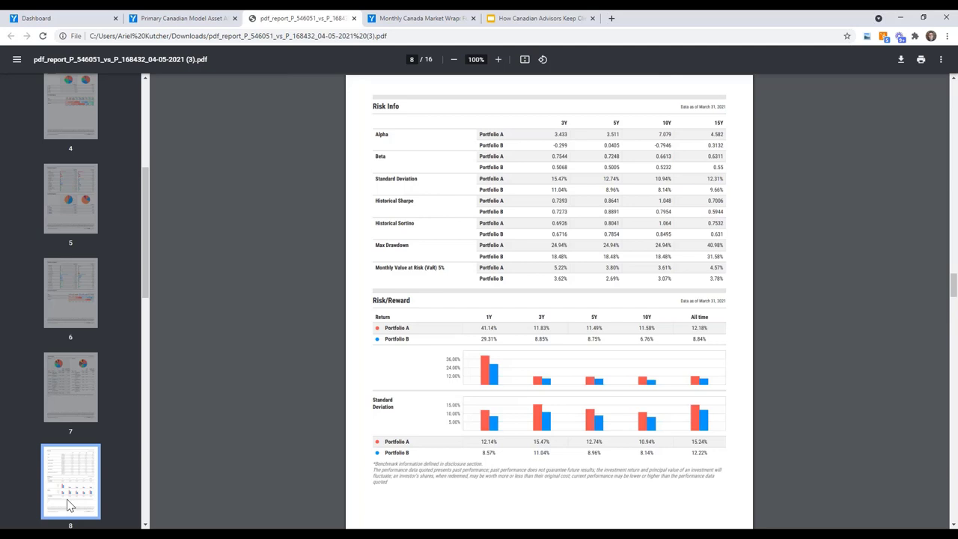
{"action": "scroll", "coordinate": [68, 505], "scroll_direction": "down", "scroll_amount": 1}
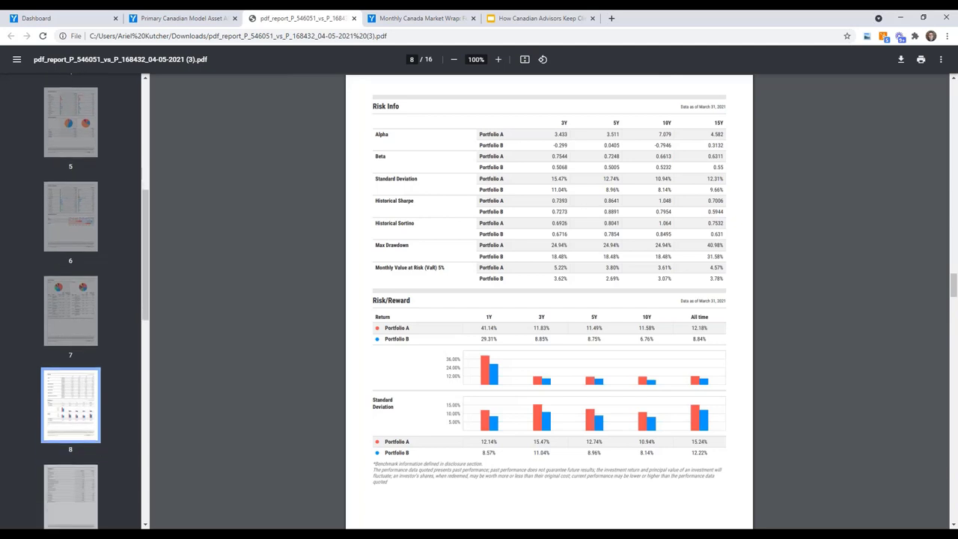
{"action": "key", "text": "Right"}
{"action": "key", "text": "Right"}
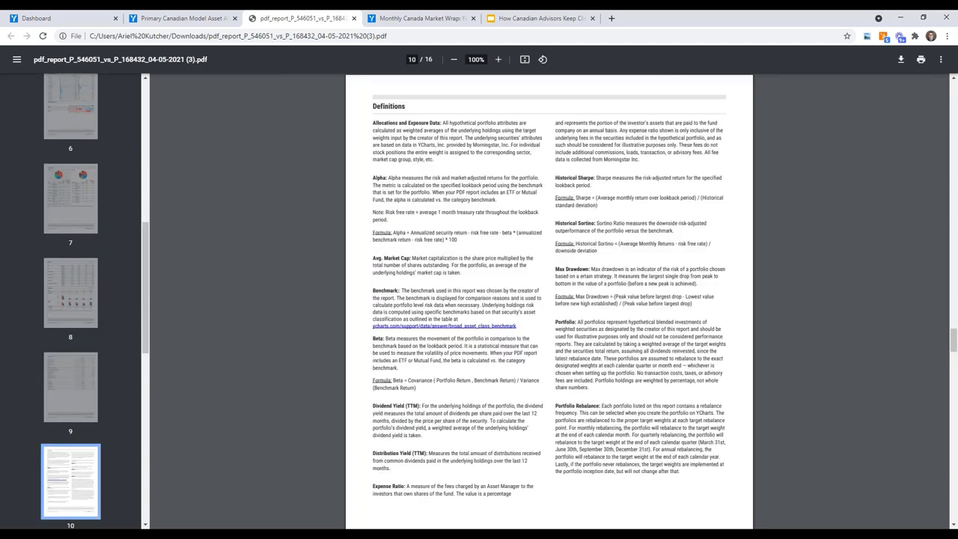
{"action": "scroll", "coordinate": [74, 319], "scroll_direction": "up", "scroll_amount": 7}
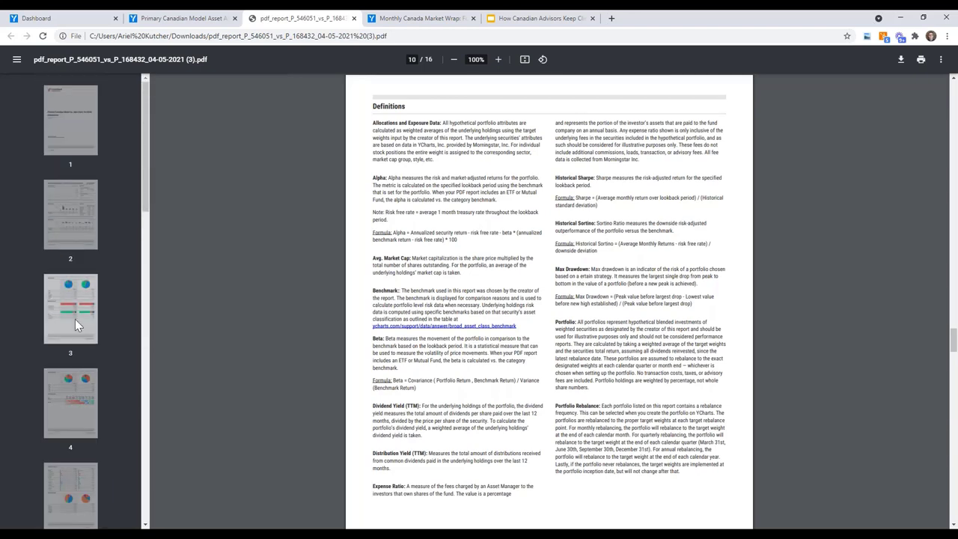
{"action": "left_click", "coordinate": [68, 203]}
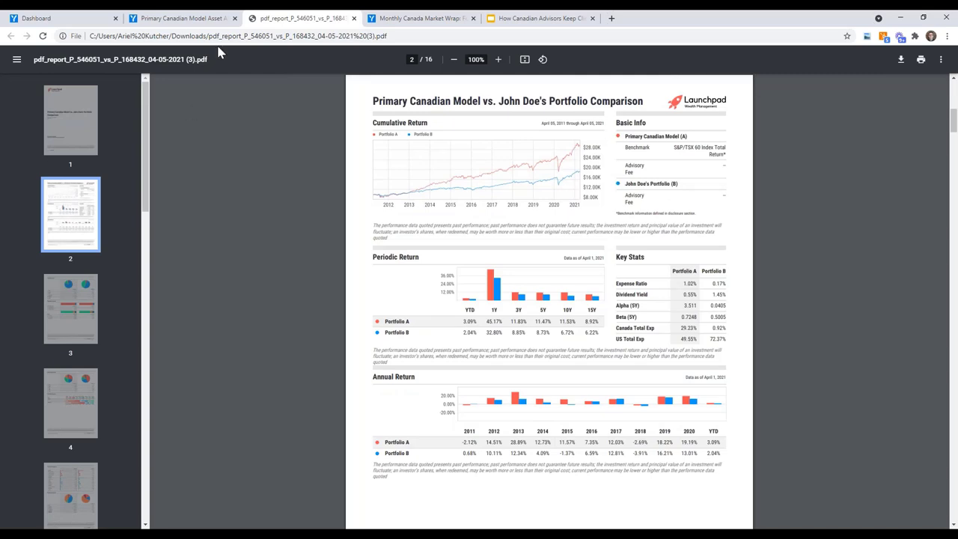
- Open the Primary Canadian Model's Fundamental Chart against the S&P/TSX 60 Total Return
{"action": "left_click", "coordinate": [199, 16]}
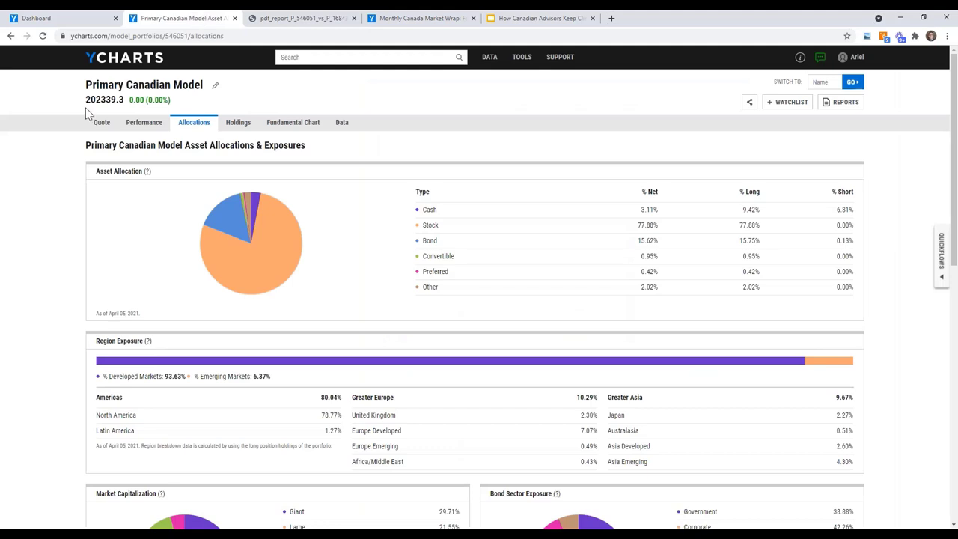
{"action": "left_click", "coordinate": [291, 123]}
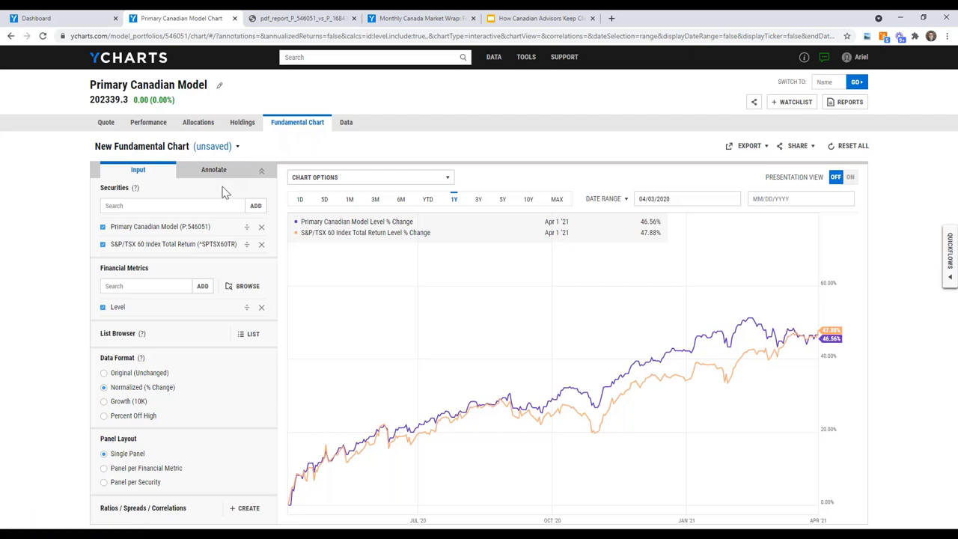
- Add the client's model portfolio as a third line on the chart
{"action": "left_click", "coordinate": [198, 205]}
{"action": "type", "text": "john"}
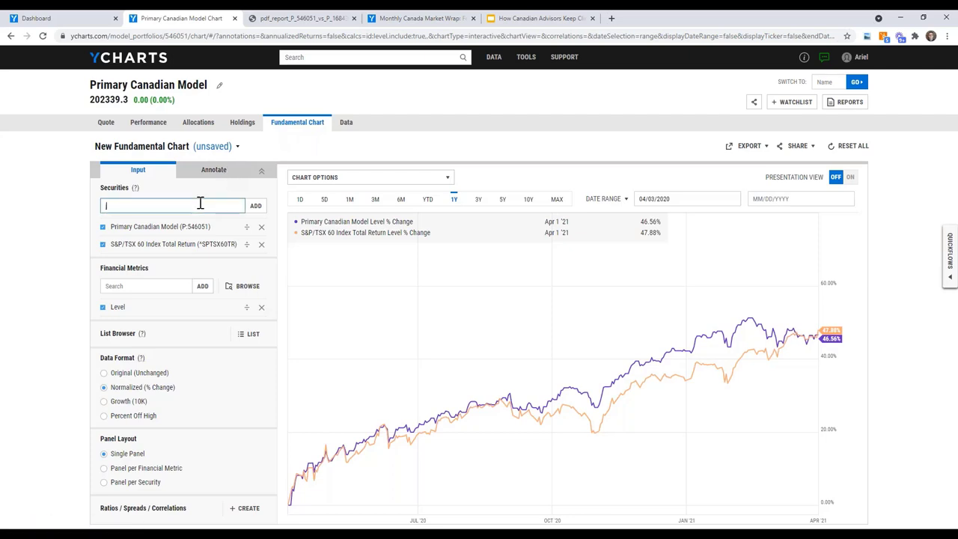
{"action": "type", "text": " doe"}
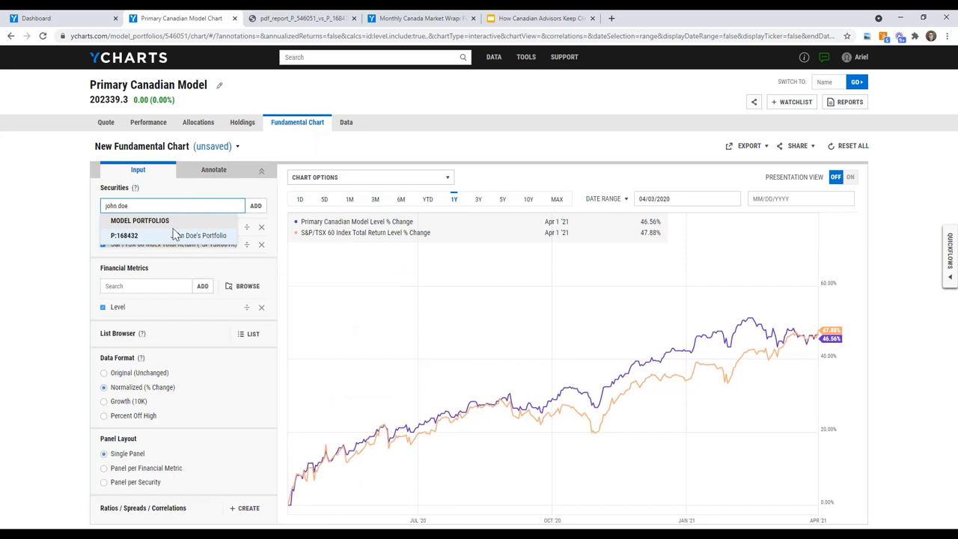
{"action": "left_click", "coordinate": [175, 235]}
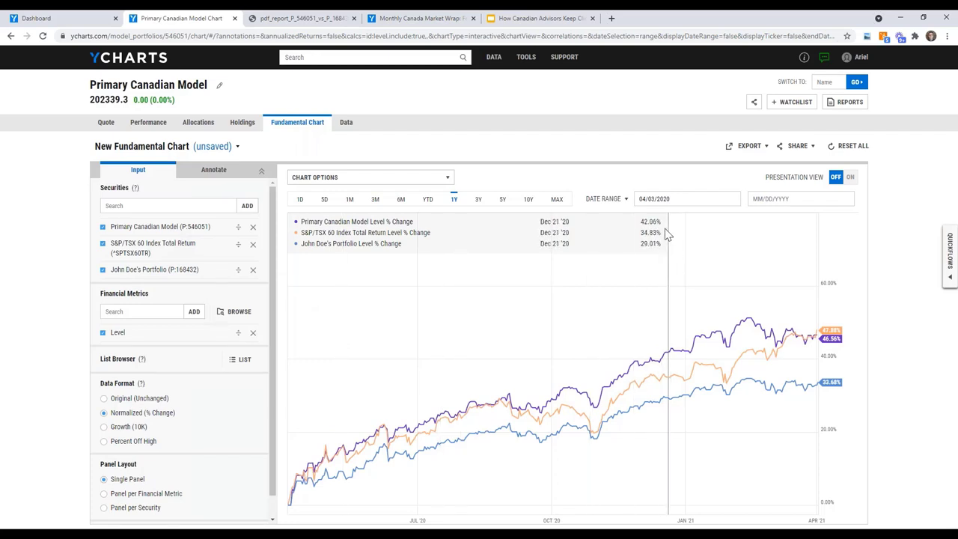
- Set the chart's start date to February 3, 2020
{"action": "left_click", "coordinate": [649, 196]}
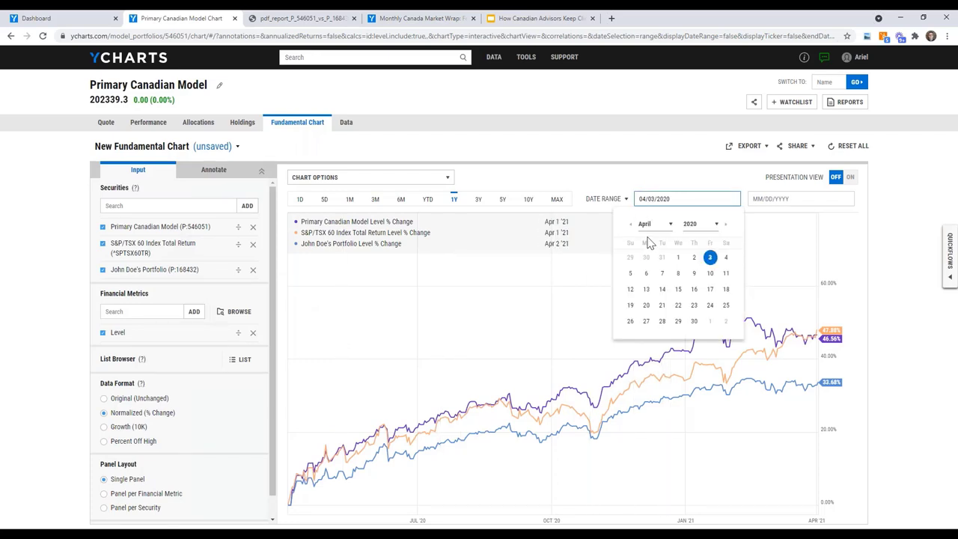
{"action": "left_click", "coordinate": [645, 226]}
{"action": "left_click", "coordinate": [662, 257]}
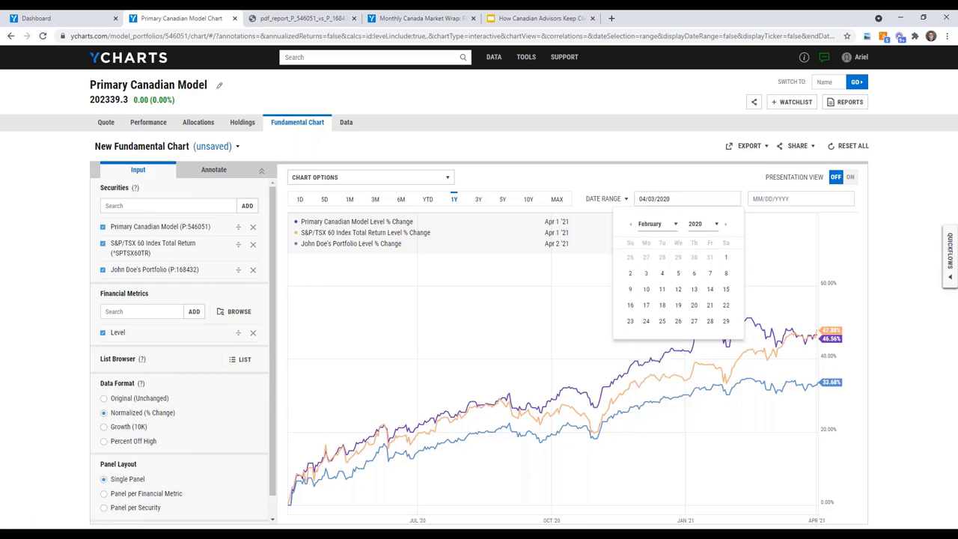
{"action": "left_click", "coordinate": [648, 274]}
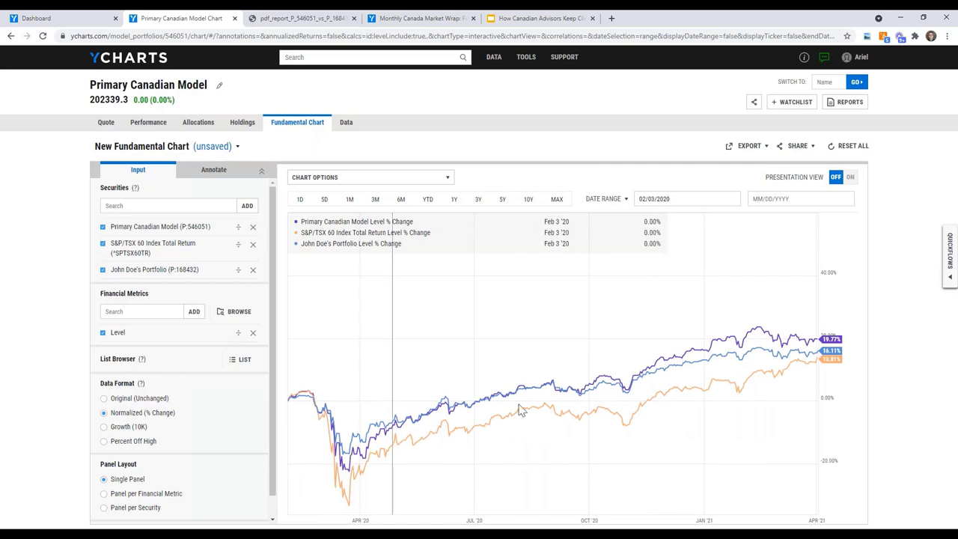
- Turn on presentation view and title the chart 'Portfolio Head to Head'
{"action": "left_click", "coordinate": [850, 177]}
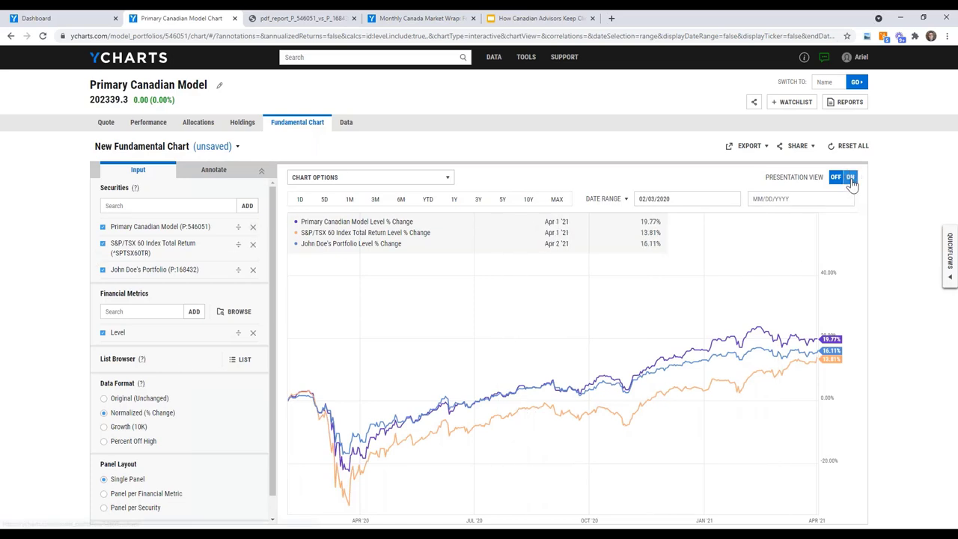
{"action": "scroll", "coordinate": [663, 179], "scroll_direction": "down", "scroll_amount": 1}
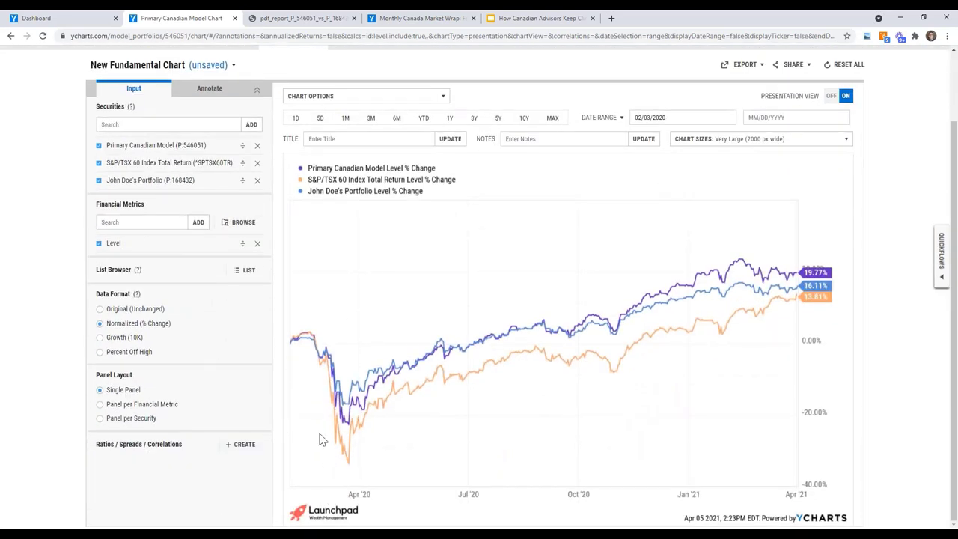
{"action": "left_click", "coordinate": [318, 141]}
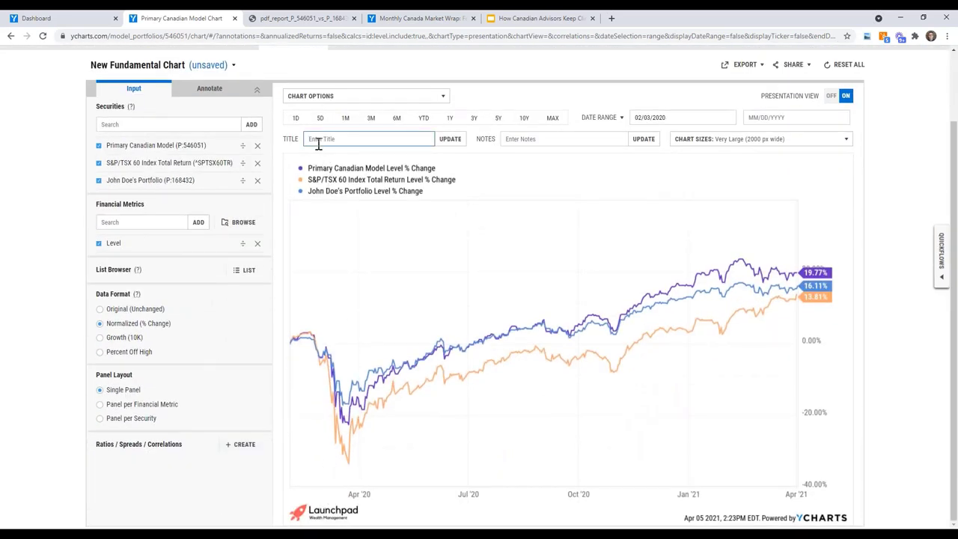
{"action": "type", "text": "Portfolio Head to Head"}
{"action": "left_click", "coordinate": [449, 139]}
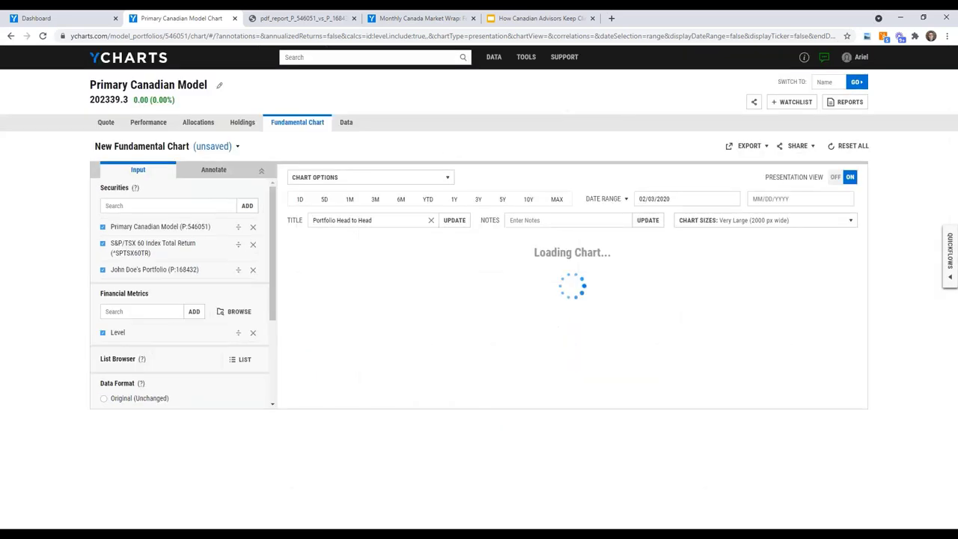
- Enable Show Custom Colors in Chart Options for red, blue and green lines
{"action": "left_click", "coordinate": [380, 180]}
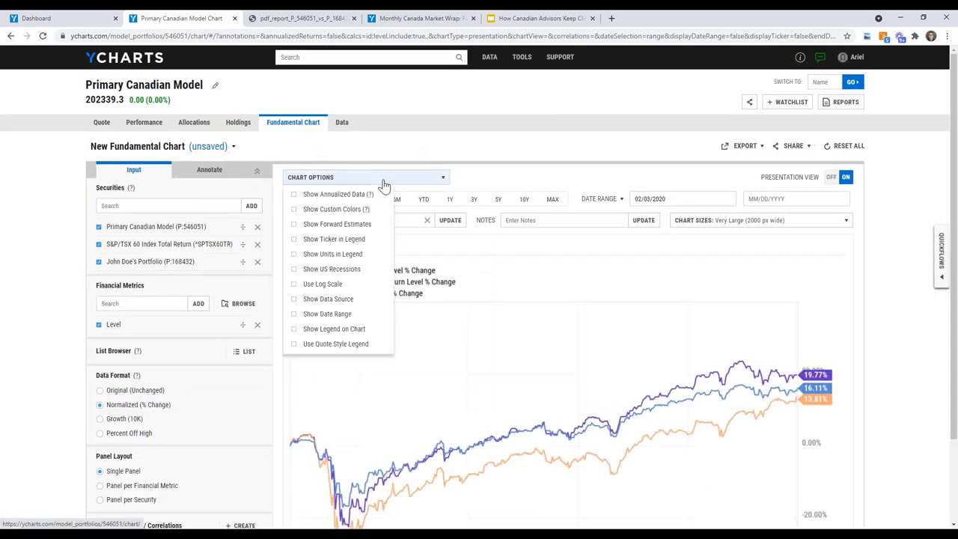
{"action": "left_click", "coordinate": [348, 208]}
{"action": "scroll", "coordinate": [503, 164], "scroll_direction": "down", "scroll_amount": 2}
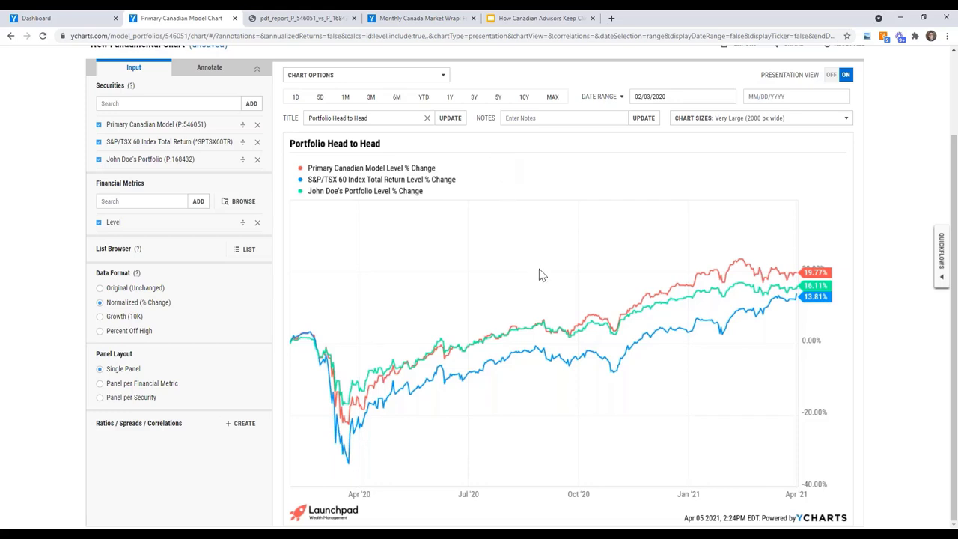
- Load the Coronavirus Crisis drawdown chart of the Primary Canadian Model against the S&P 500, Nasdaq and Dow
{"action": "left_click", "coordinate": [940, 269]}
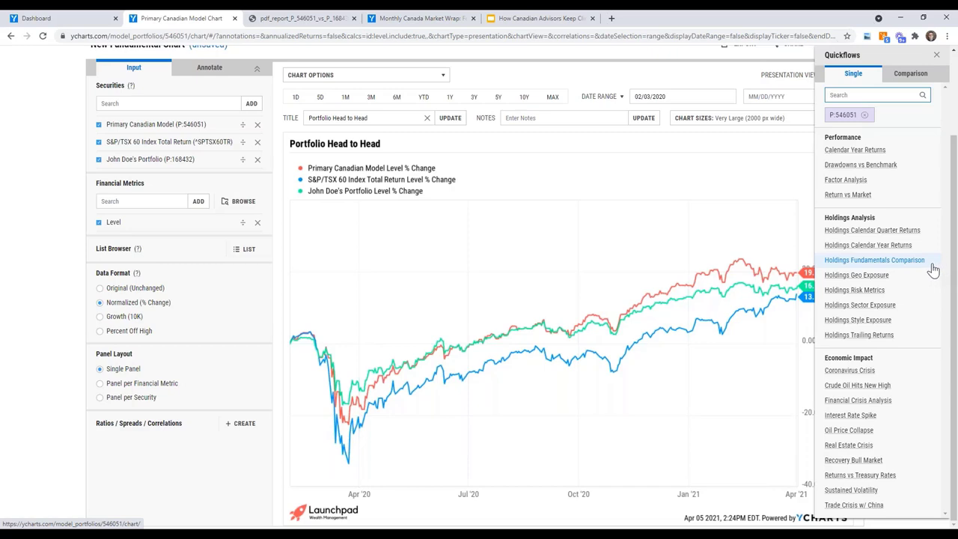
{"action": "left_click", "coordinate": [837, 372]}
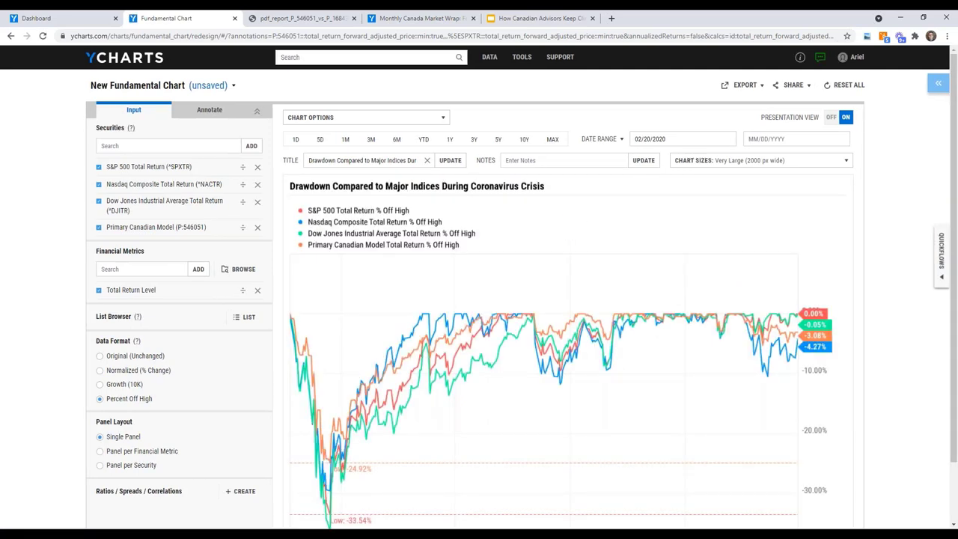
{"action": "scroll", "coordinate": [478, 299], "scroll_direction": "down", "scroll_amount": 2}
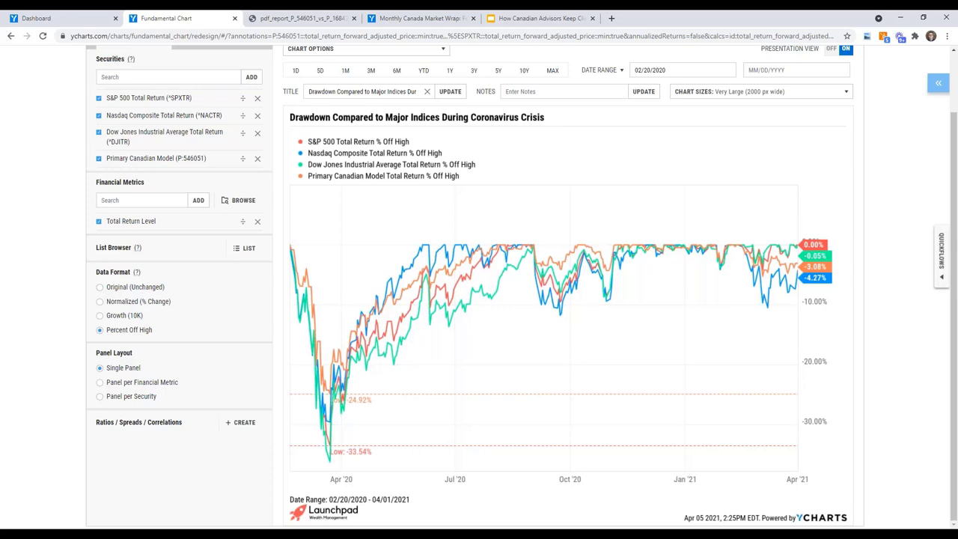
{"action": "scroll", "coordinate": [521, 287], "scroll_direction": "up", "scroll_amount": 1}
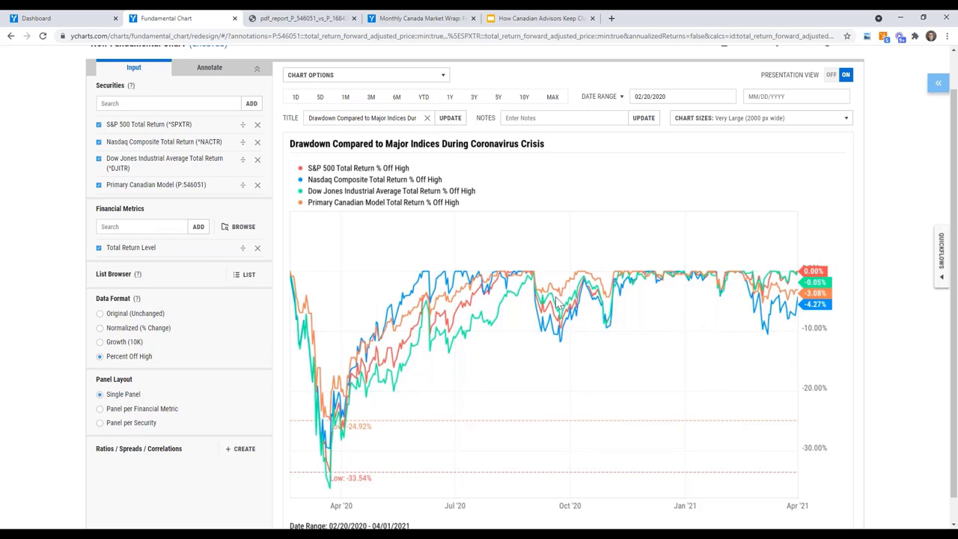
- Swap the Dow Jones line for the S&P/TSX Composite Index Total Return (^SPTSXCATR) via a 'tsx comp' search
{"action": "left_click", "coordinate": [453, 258]}
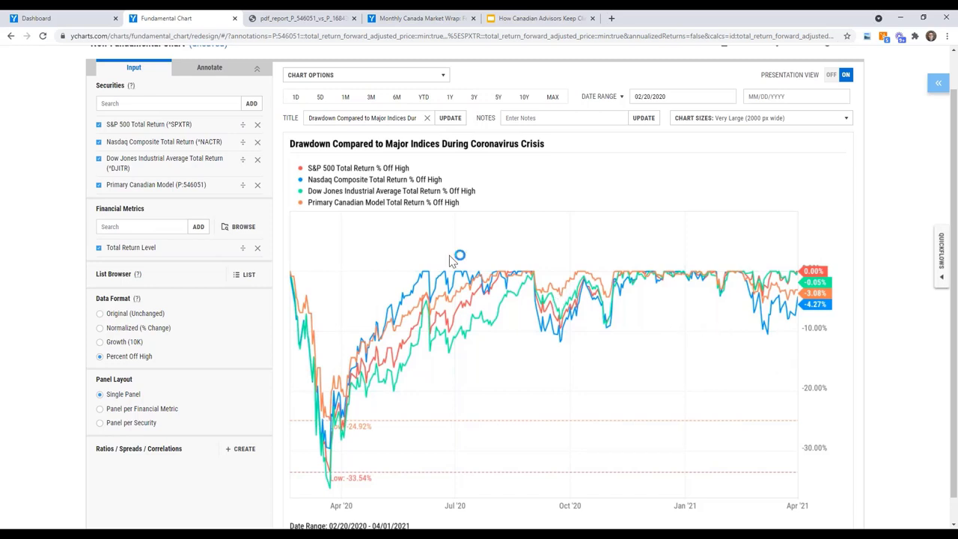
{"action": "left_click", "coordinate": [256, 163]}
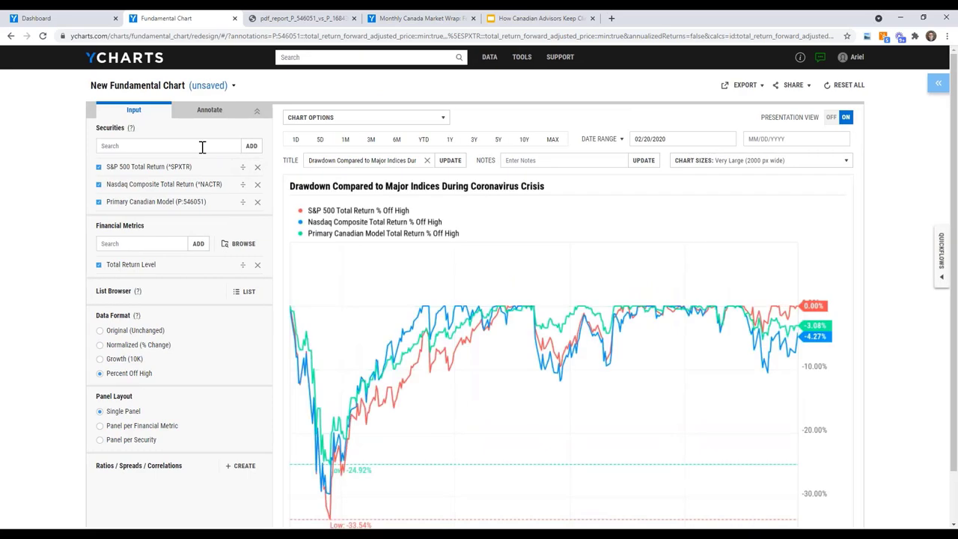
{"action": "left_click", "coordinate": [202, 146]}
{"action": "type", "text": "ts"}
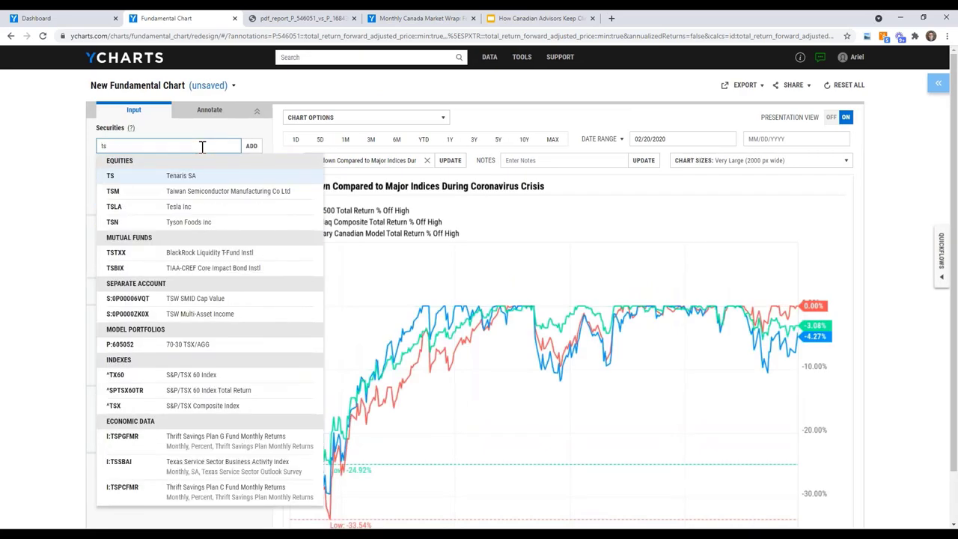
{"action": "type", "text": "x comp"}
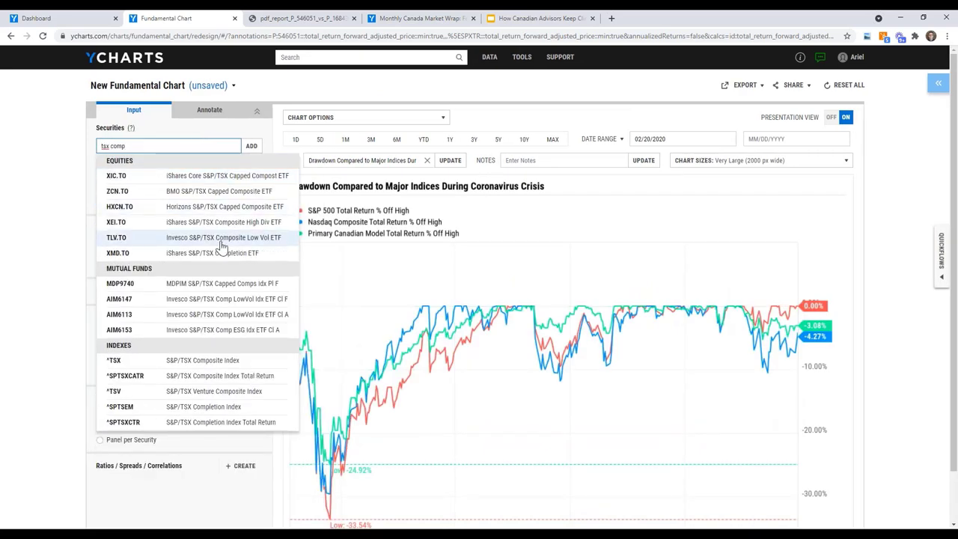
{"action": "left_click", "coordinate": [229, 376]}
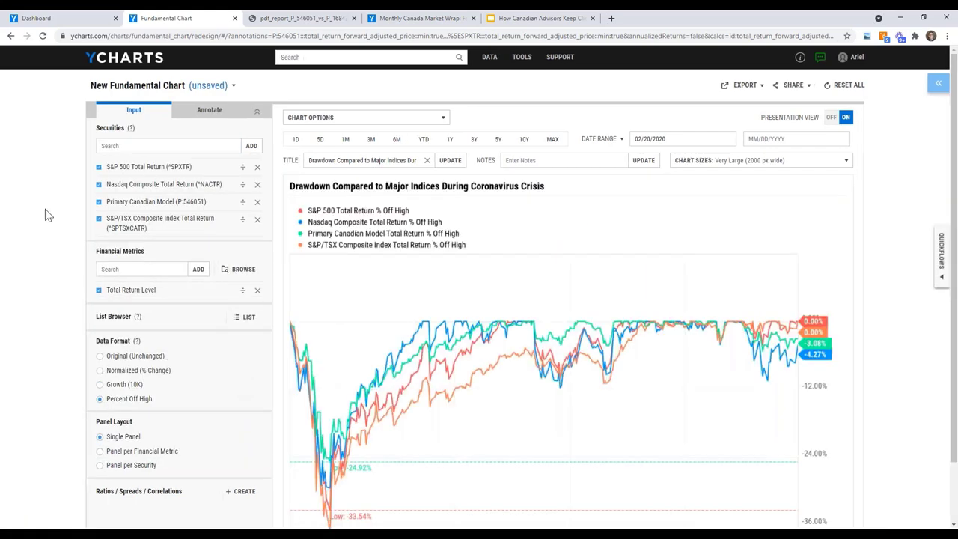
{"action": "scroll", "coordinate": [45, 215], "scroll_direction": "down", "scroll_amount": 2}
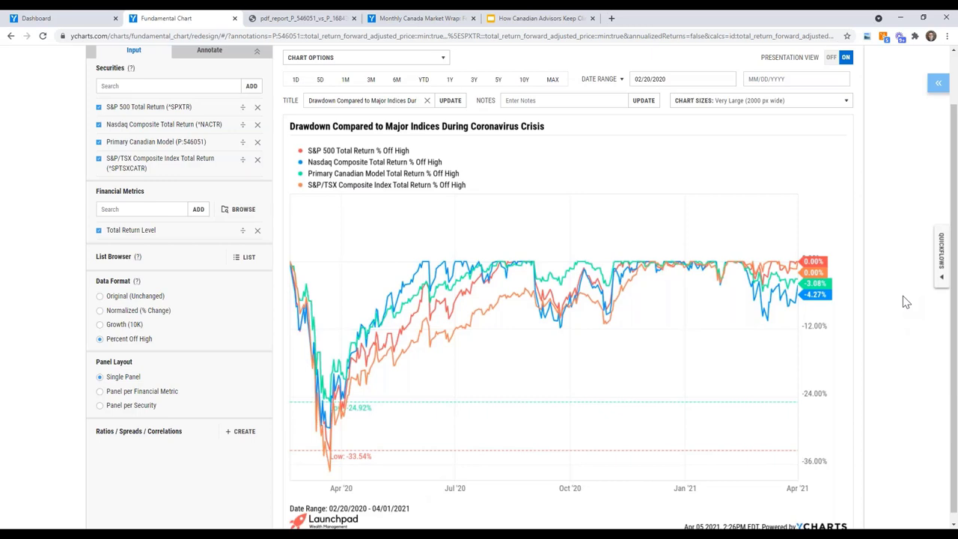
- Open the Holdings Risk Metrics comp table showing 3Y Alpha, Beta, Sharpe and Max Drawdown for the 9 holdings
{"action": "left_click", "coordinate": [943, 273]}
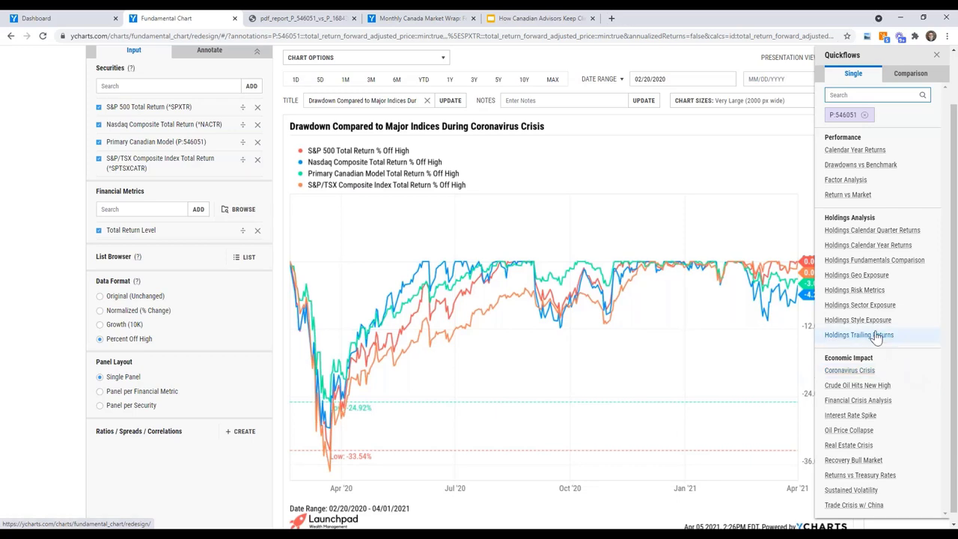
{"action": "left_click", "coordinate": [860, 290]}
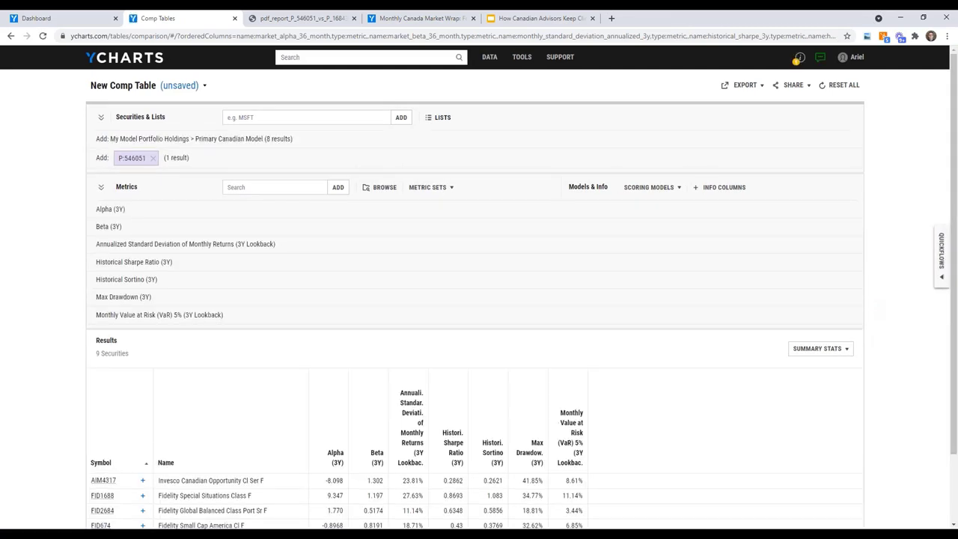
- Scroll down the holdings risk table, collapse its Metrics section, and reopen the Quickflows panel
{"action": "scroll", "coordinate": [479, 287], "scroll_direction": "down", "scroll_amount": 1}
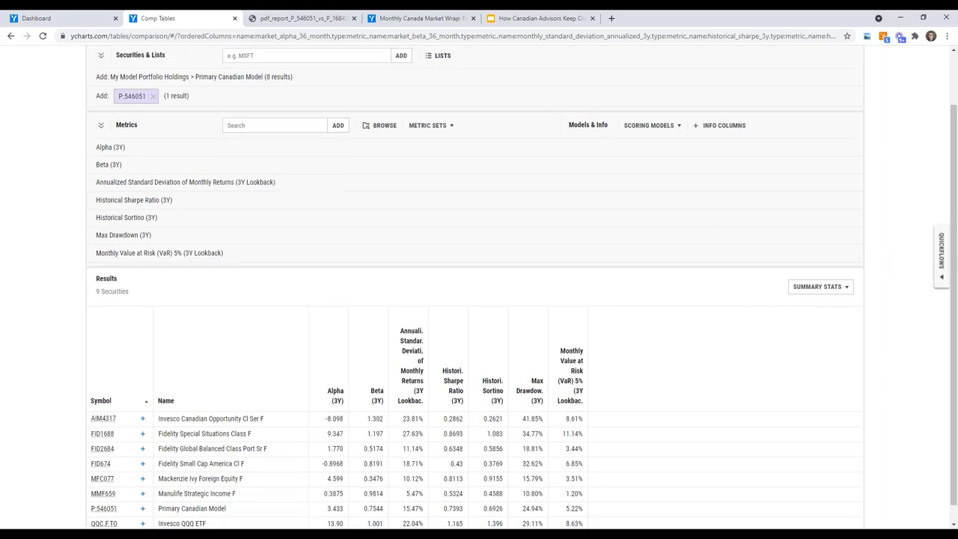
{"action": "scroll", "coordinate": [479, 287], "scroll_direction": "down", "scroll_amount": 1}
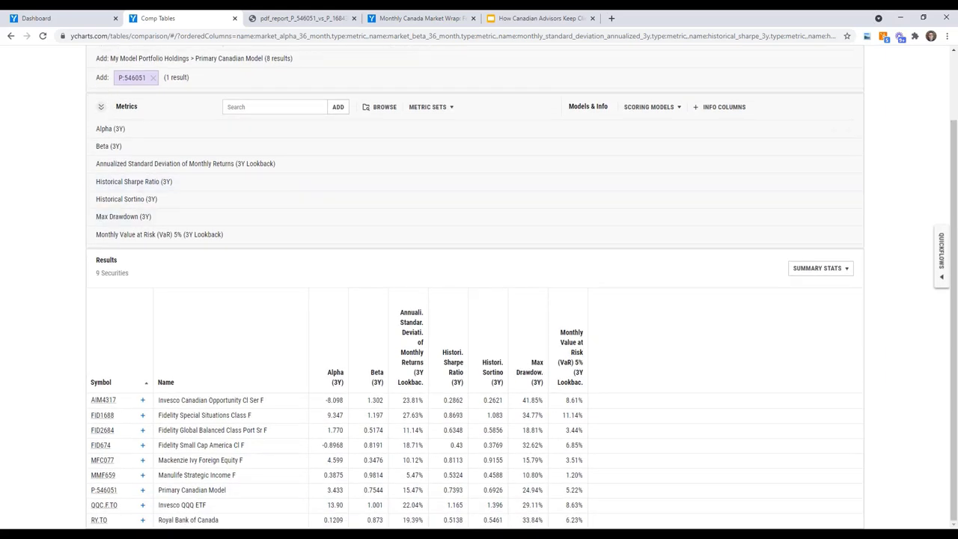
{"action": "left_click", "coordinate": [100, 106]}
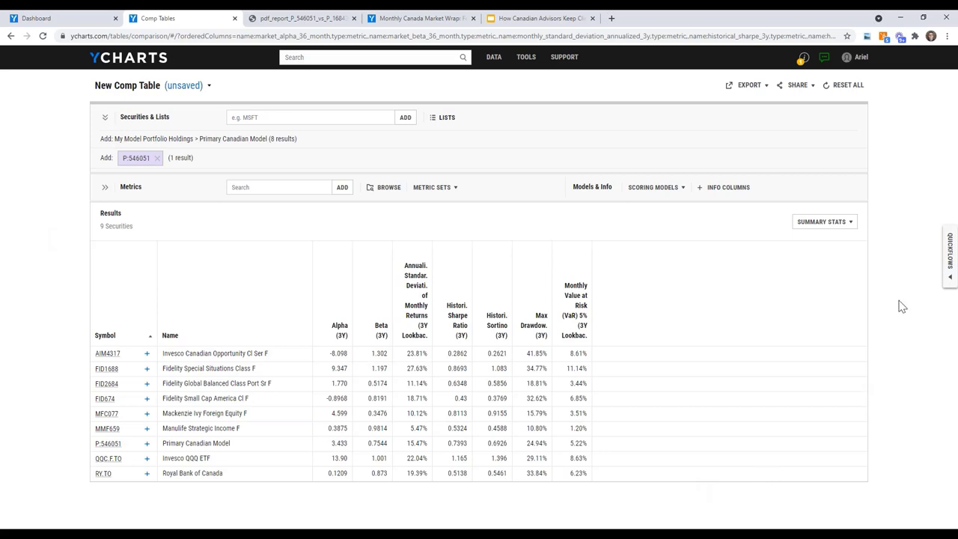
{"action": "left_click", "coordinate": [949, 255]}
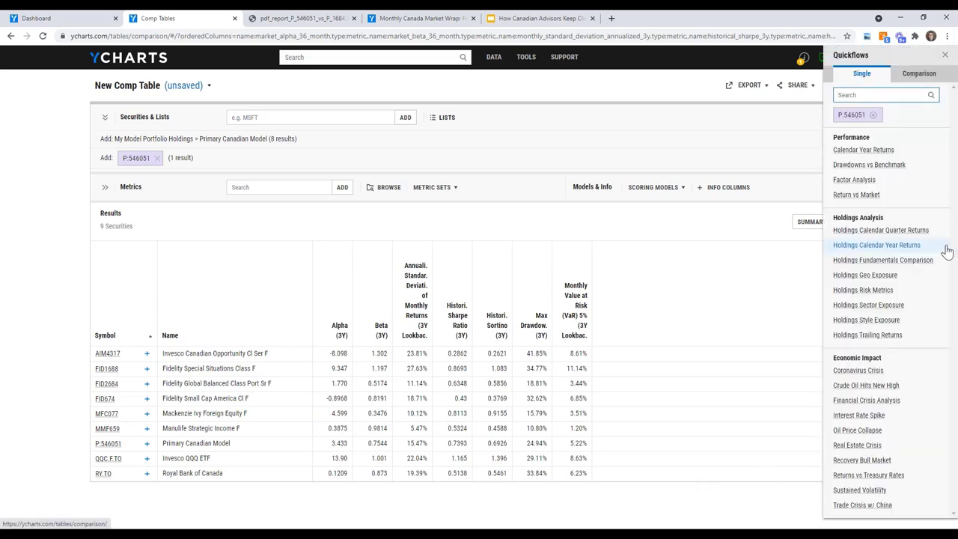
- Open Holdings Calendar Year Returns and highlight P:546051's -2.69% and AIM4317's -17.65% and -2.26% returns
{"action": "left_click", "coordinate": [903, 249]}
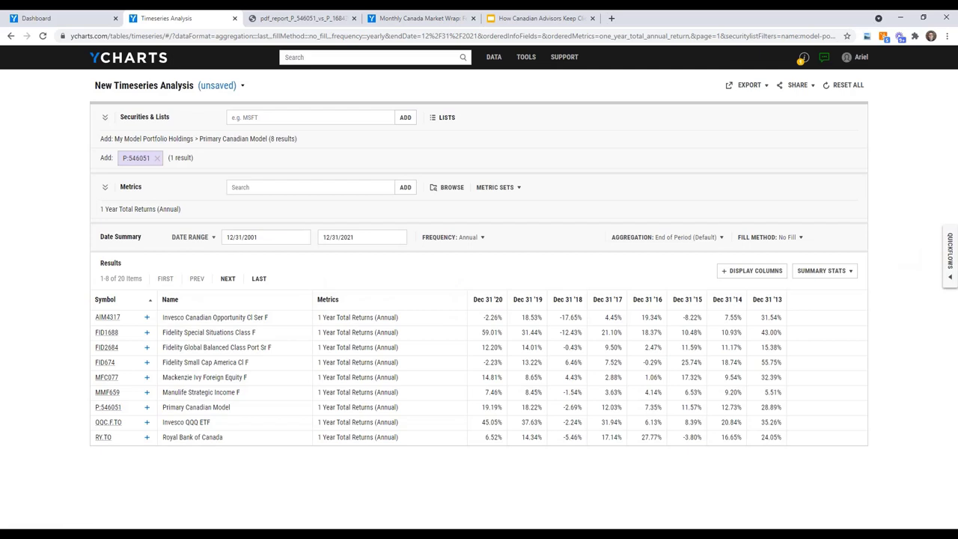
{"action": "left_click_drag", "start_coordinate": [782, 409], "coordinate": [478, 415]}
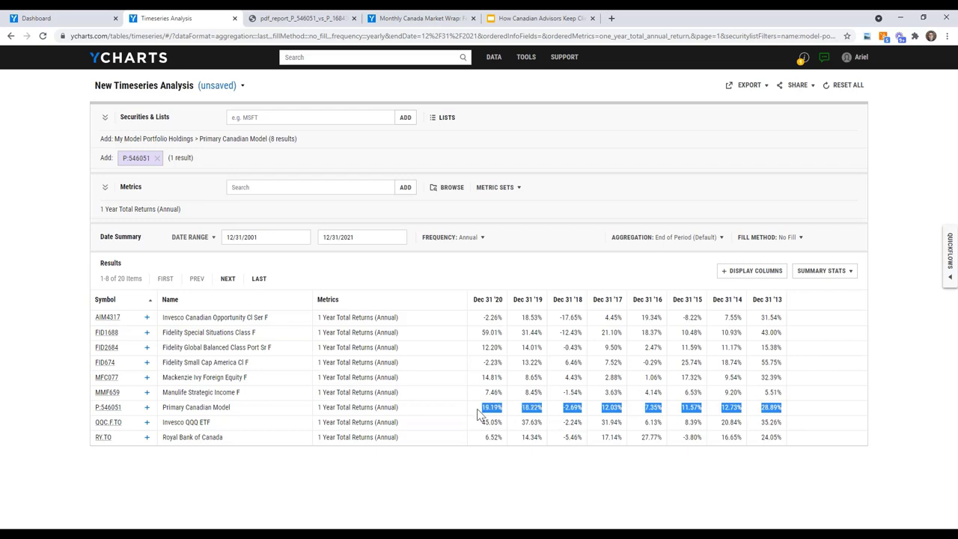
{"action": "triple_click", "coordinate": [569, 406]}
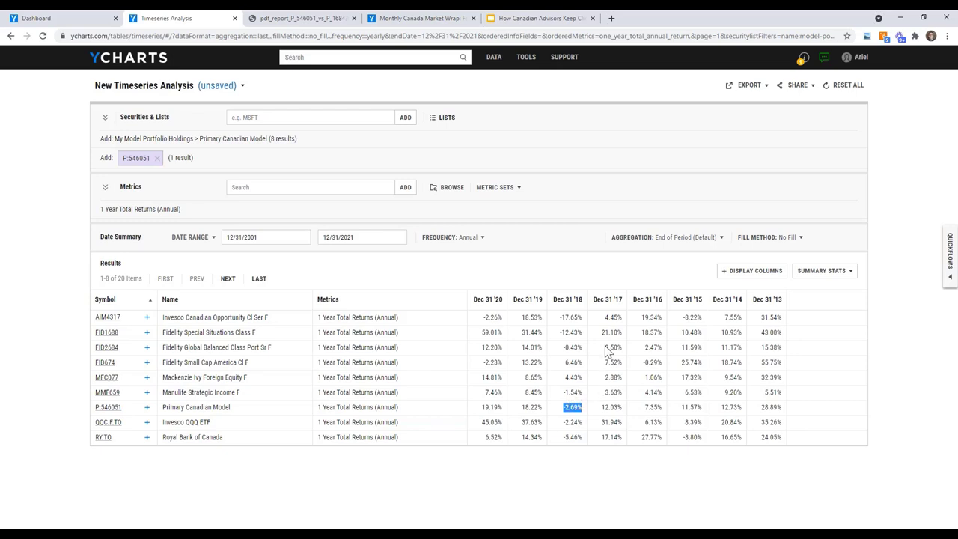
{"action": "triple_click", "coordinate": [570, 317]}
{"action": "triple_click", "coordinate": [488, 318]}
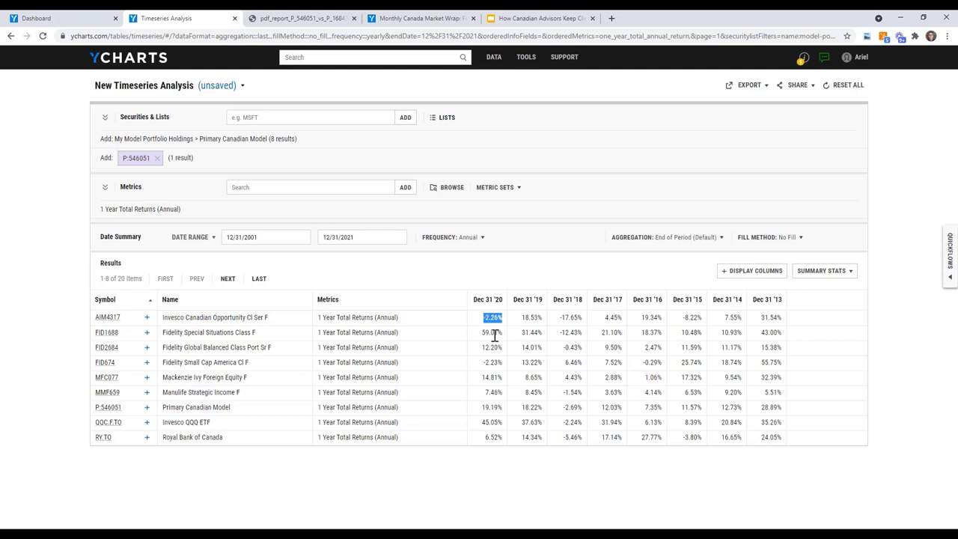
{"action": "left_click", "coordinate": [949, 258]}
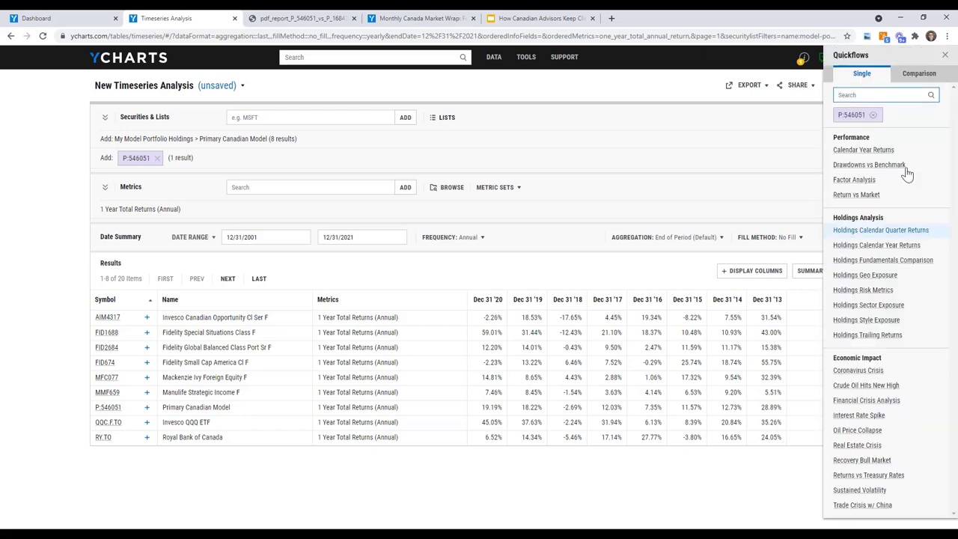
- Switch the Quickflows security from P:546051 to the AIM4317 fund
{"action": "left_click", "coordinate": [873, 116]}
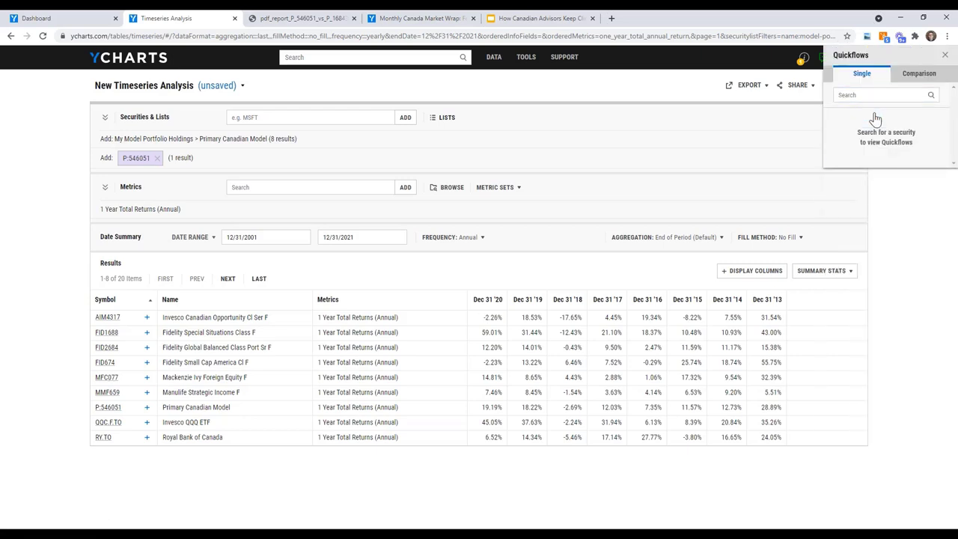
{"action": "left_click", "coordinate": [868, 98]}
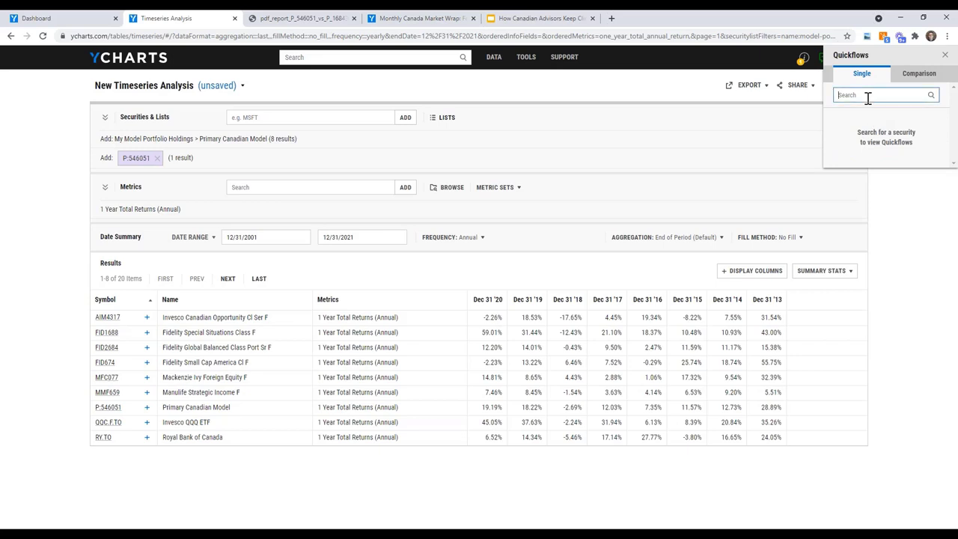
{"action": "type", "text": "aim4317"}
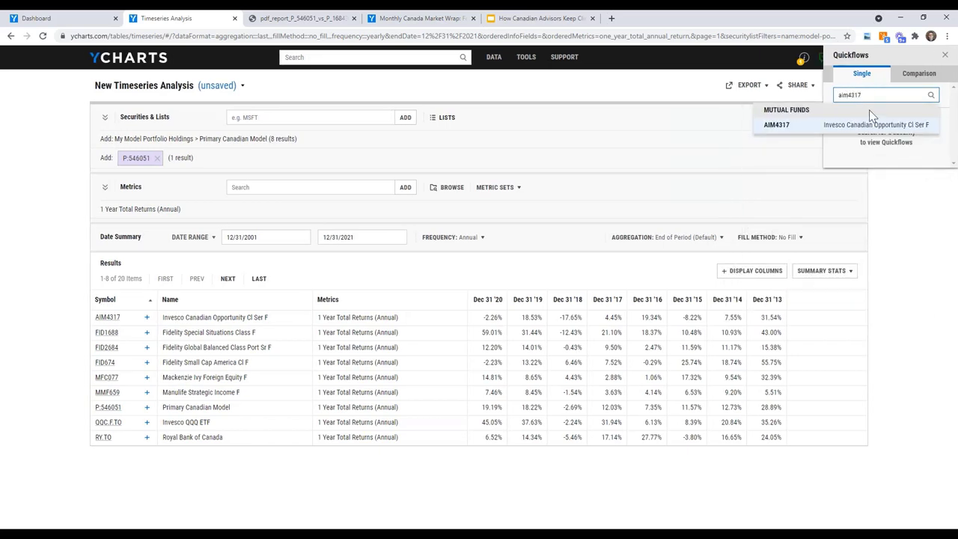
{"action": "left_click", "coordinate": [874, 124]}
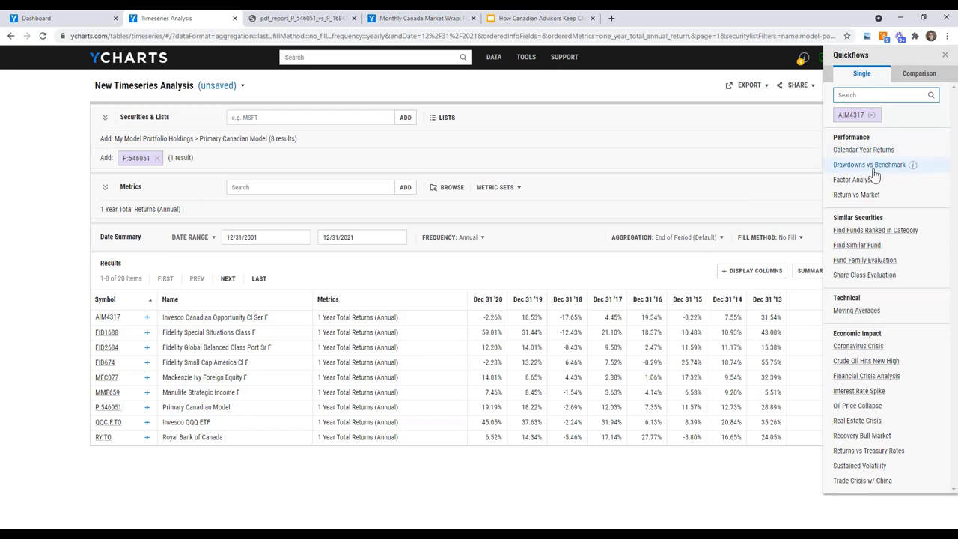
- Load Quickflows for Royal Bank of Canada (RY.TO) in place of AIM4317
{"action": "left_click", "coordinate": [871, 116]}
{"action": "left_click", "coordinate": [862, 97]}
{"action": "type", "text": "r"}
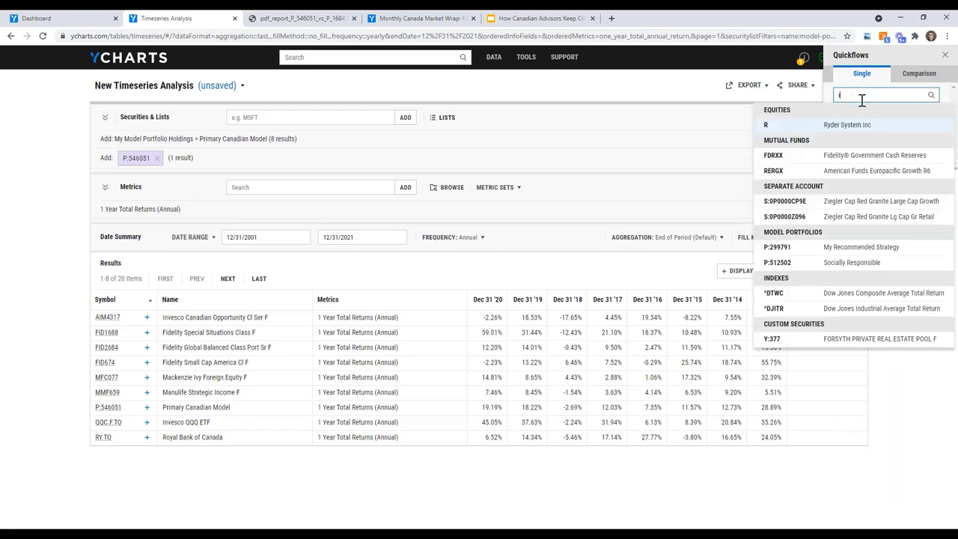
{"action": "type", "text": "y.to"}
{"action": "left_click", "coordinate": [864, 124]}
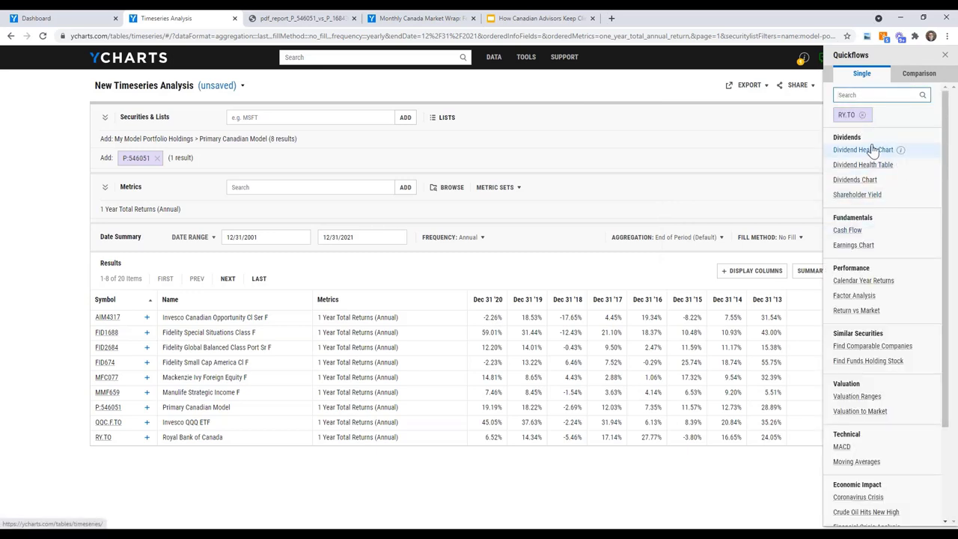
- Return Quickflows to AIM4317 and run Find Funds Ranked in Category
{"action": "left_click", "coordinate": [862, 115]}
{"action": "left_click", "coordinate": [859, 96]}
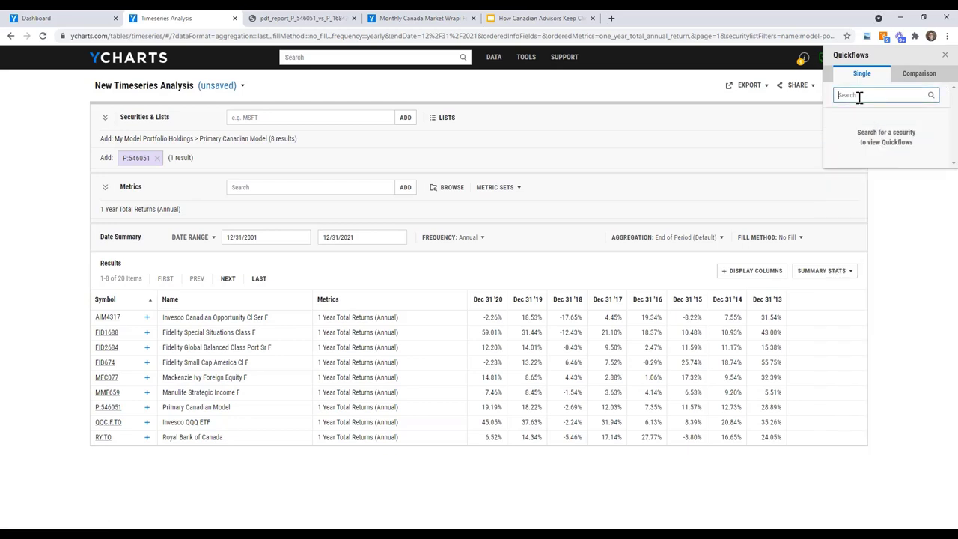
{"action": "type", "text": "aim4317"}
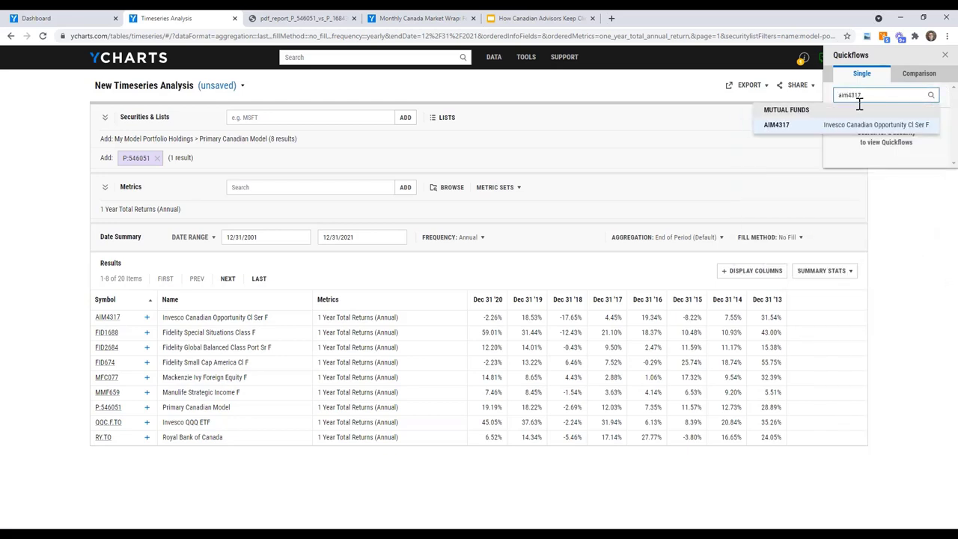
{"action": "left_click", "coordinate": [861, 128]}
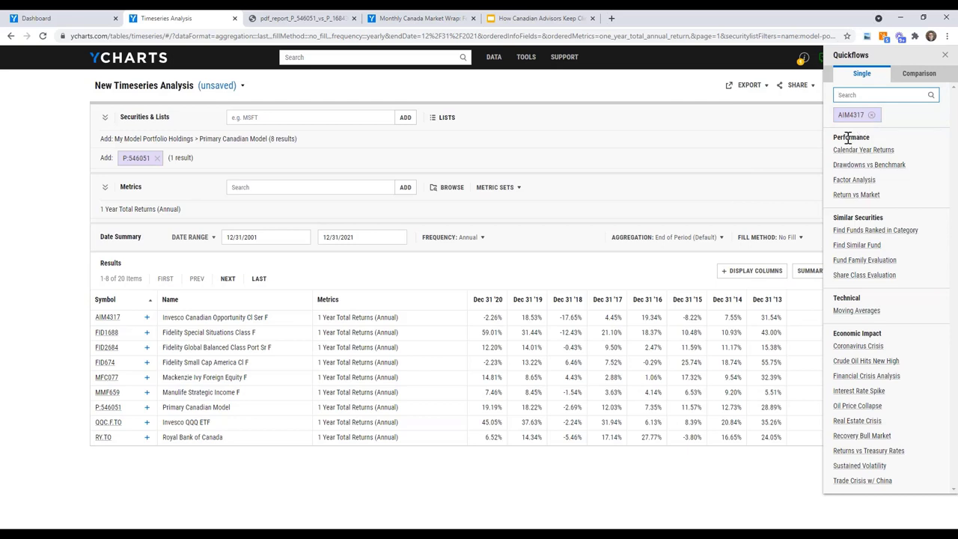
{"action": "left_click", "coordinate": [840, 234]}
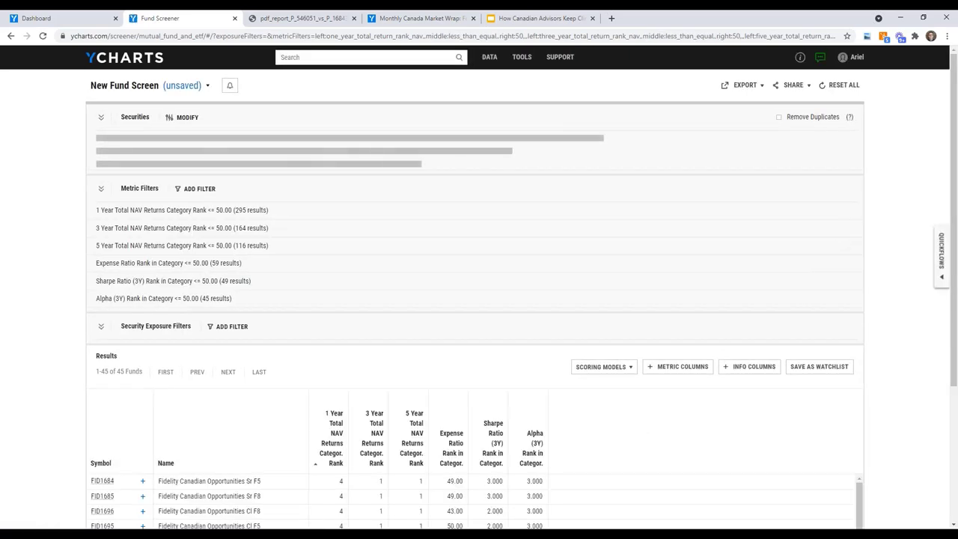
- Enable Remove Duplicates to cut the screen to 23 funds, then open the Scoring Models dropdown
{"action": "left_click", "coordinate": [779, 118]}
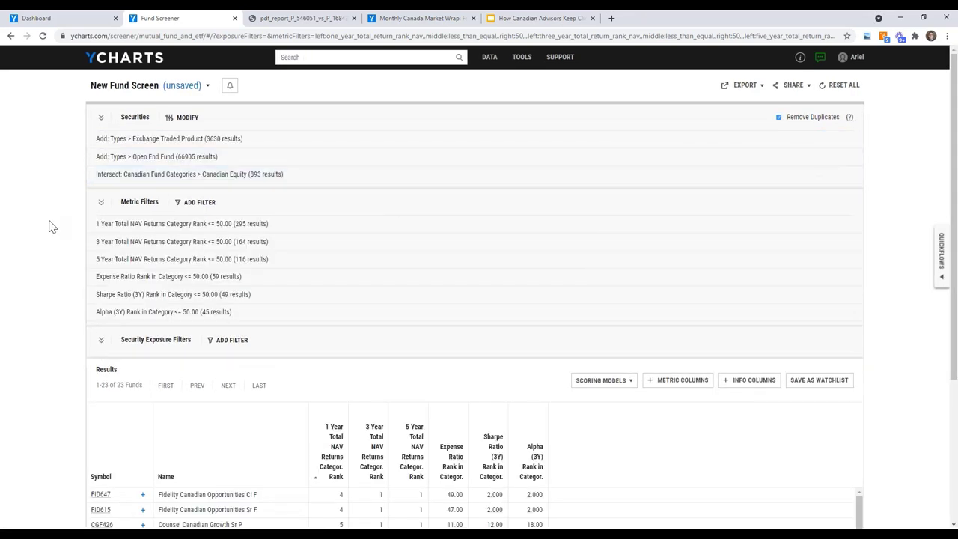
{"action": "scroll", "coordinate": [50, 226], "scroll_direction": "down", "scroll_amount": 1}
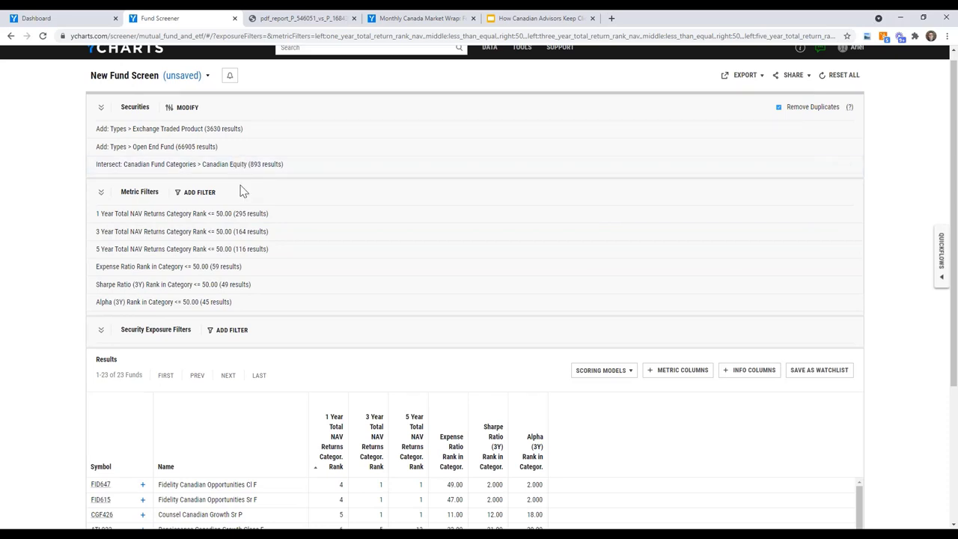
{"action": "scroll", "coordinate": [241, 191], "scroll_direction": "down", "scroll_amount": 2}
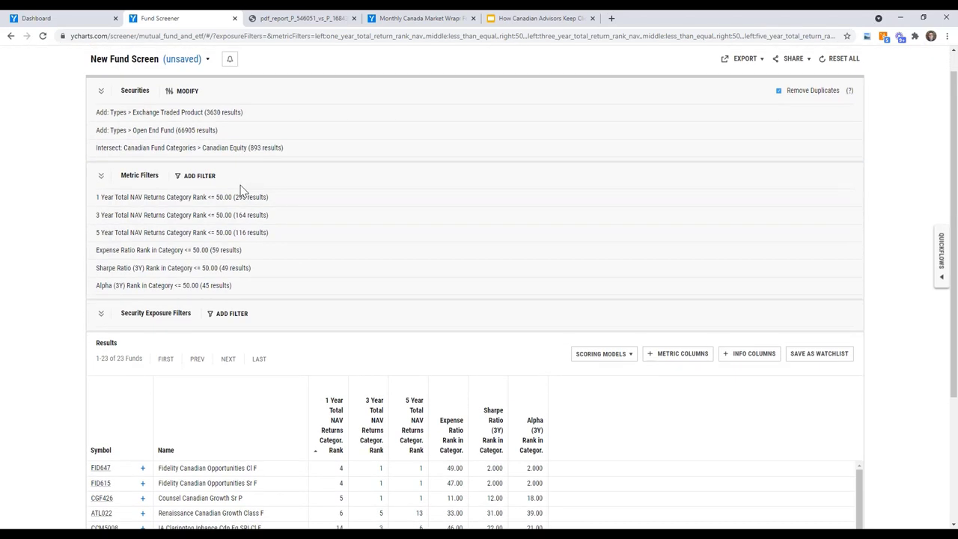
{"action": "scroll", "coordinate": [241, 191], "scroll_direction": "down", "scroll_amount": 1}
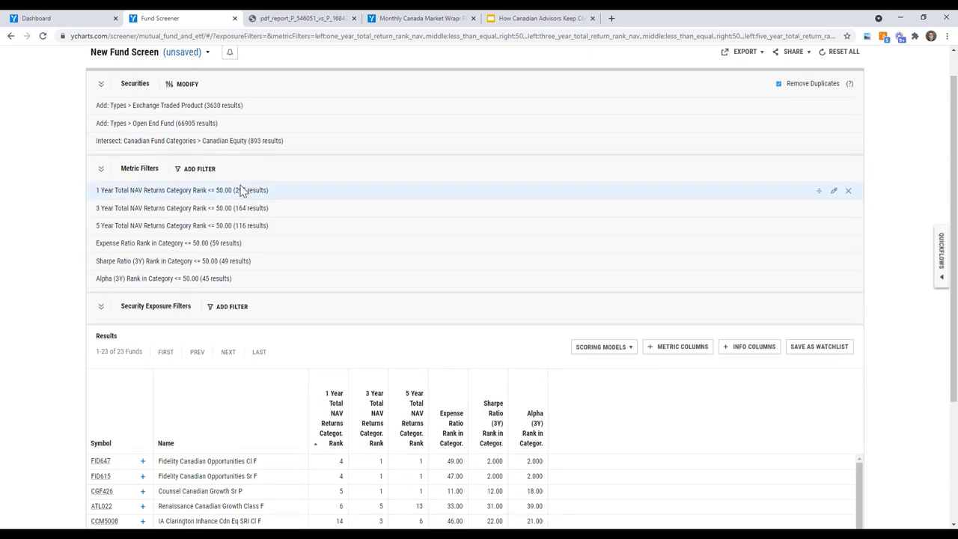
{"action": "scroll", "coordinate": [241, 191], "scroll_direction": "down", "scroll_amount": 5}
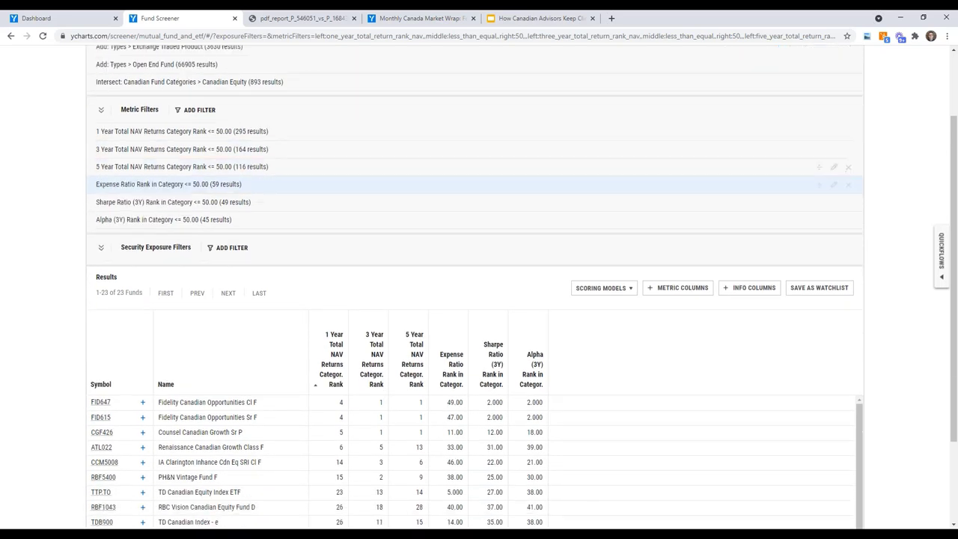
{"action": "scroll", "coordinate": [241, 191], "scroll_direction": "down", "scroll_amount": 1}
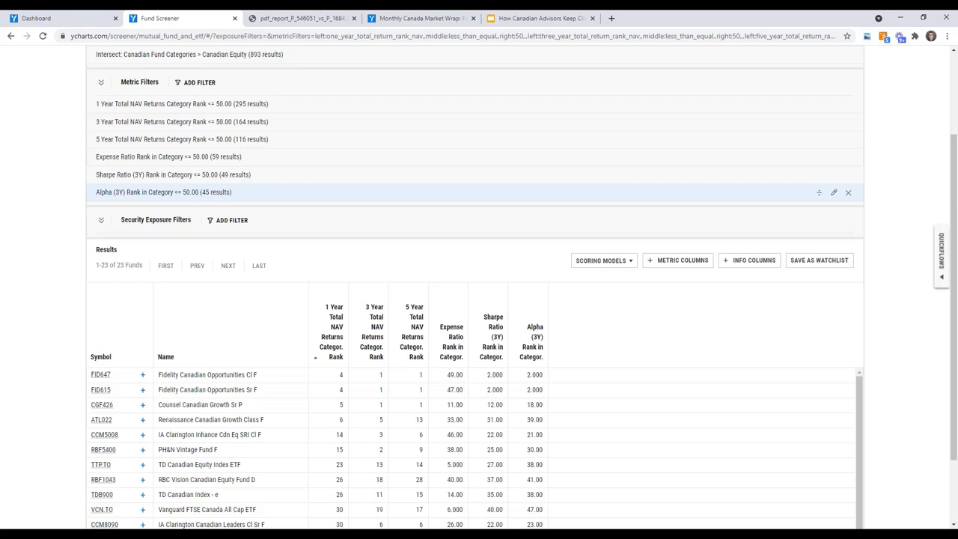
{"action": "scroll", "coordinate": [402, 342], "scroll_direction": "down", "scroll_amount": 1}
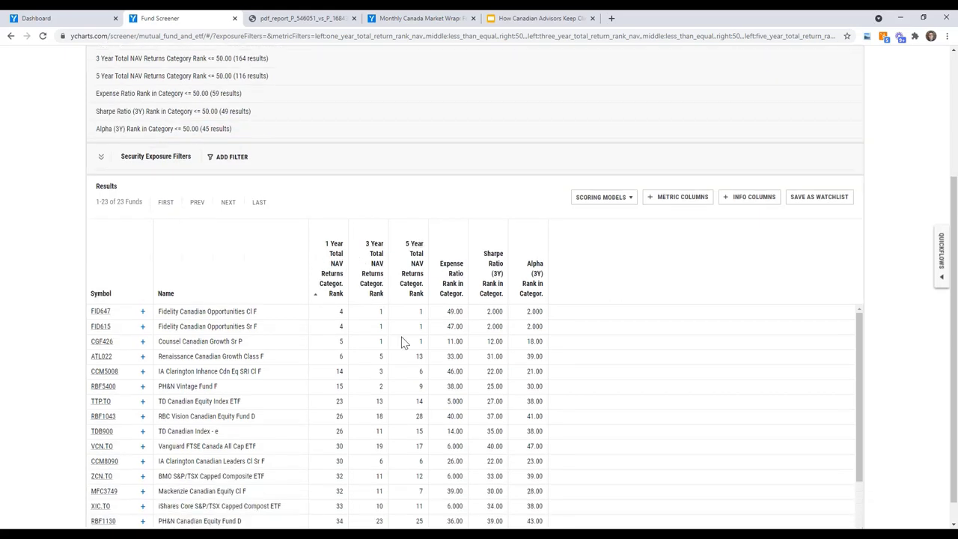
{"action": "left_click", "coordinate": [612, 200]}
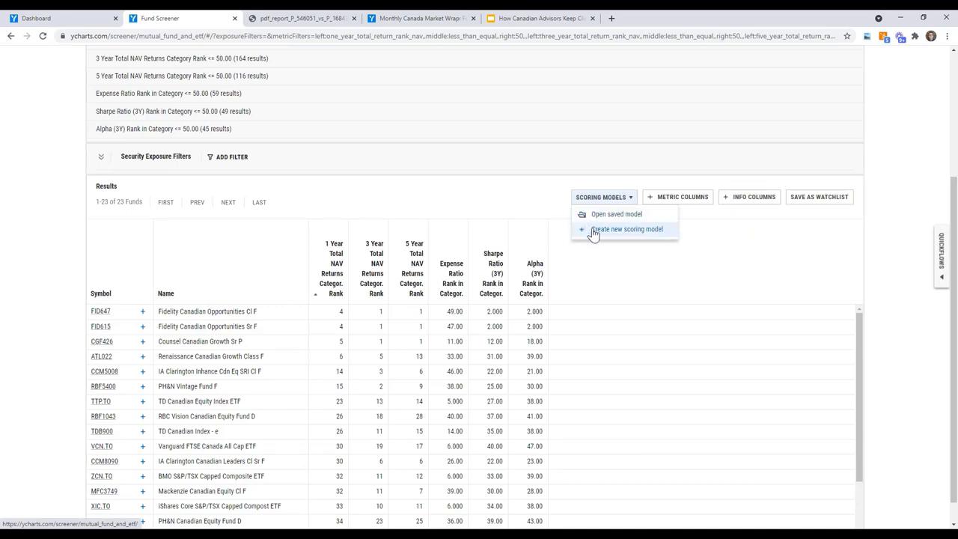
- Create a new scoring model named 'Webinar Example' and start adding its first score component
{"action": "left_click", "coordinate": [594, 235]}
{"action": "left_click", "coordinate": [464, 125]}
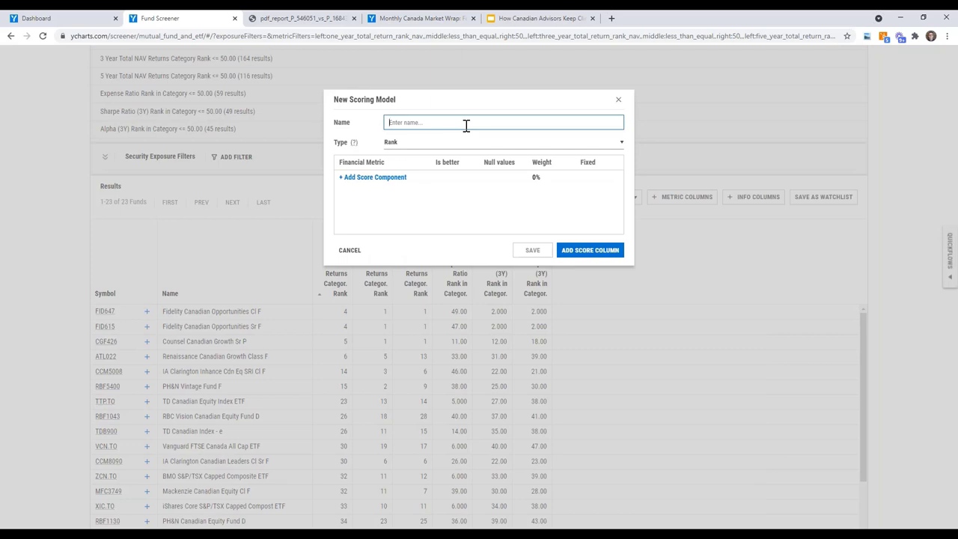
{"action": "type", "text": "Webinar Example"}
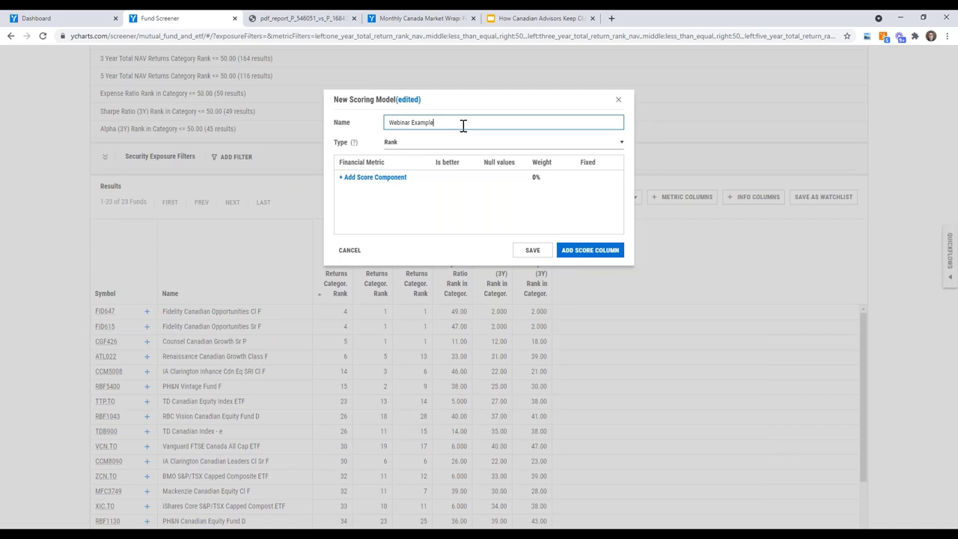
{"action": "left_click", "coordinate": [386, 185]}
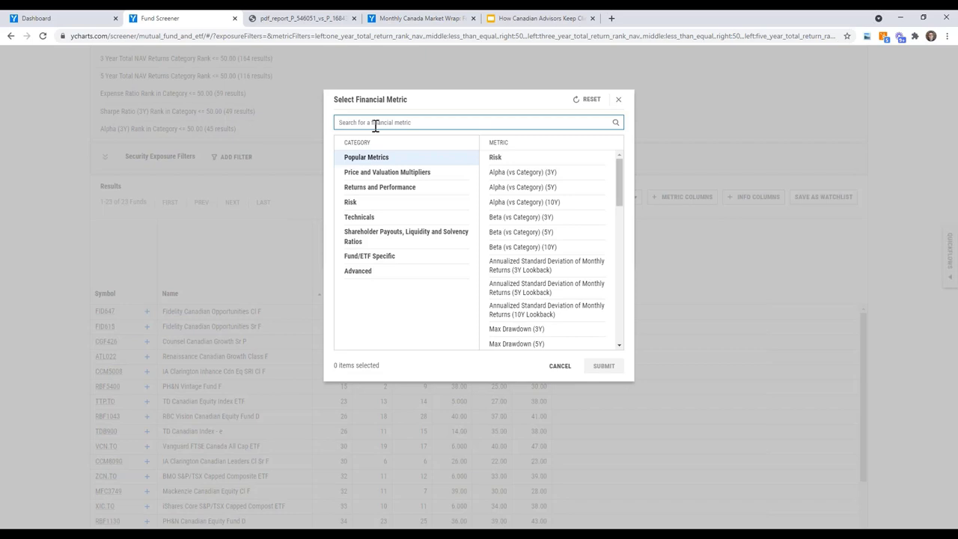
- Pick Beta (1Y), 1Y annualized standard deviation and 1 Year Total Returns (Daily) as score metrics
{"action": "type", "text": "b"}
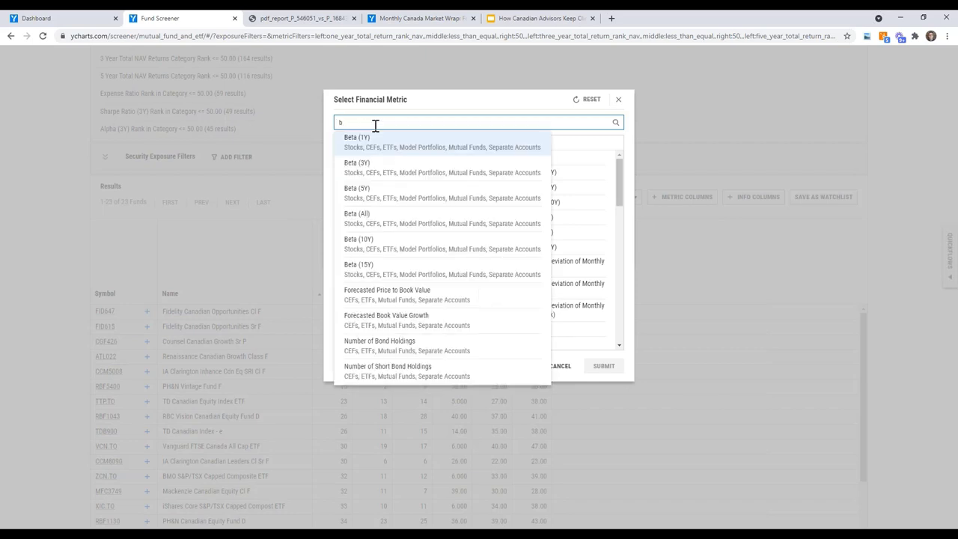
{"action": "type", "text": "eta"}
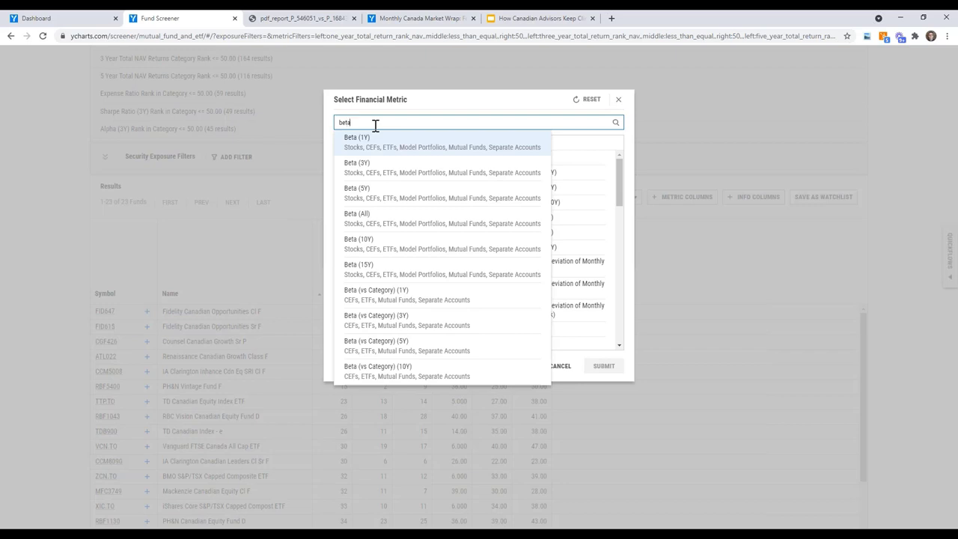
{"action": "left_click", "coordinate": [358, 141]}
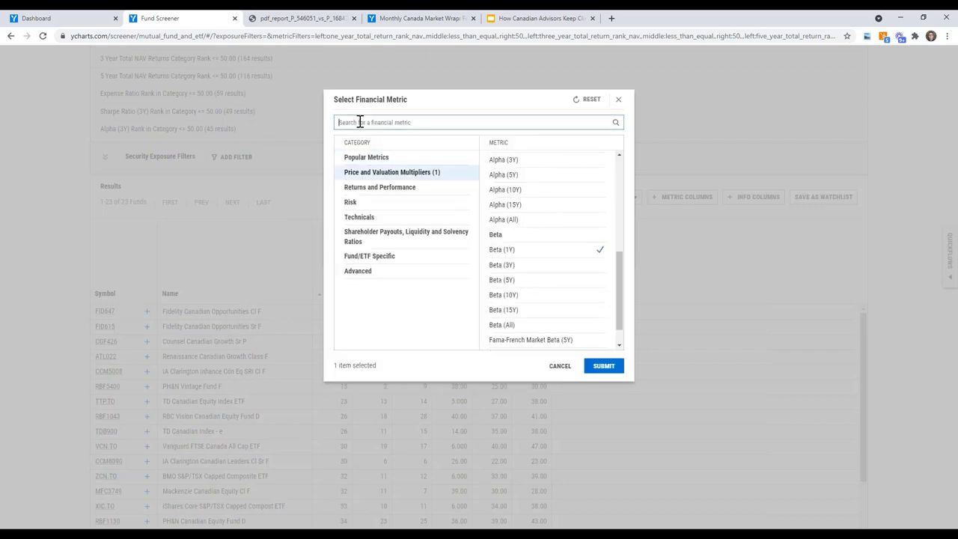
{"action": "left_click", "coordinate": [360, 122]}
{"action": "type", "text": "annualized"}
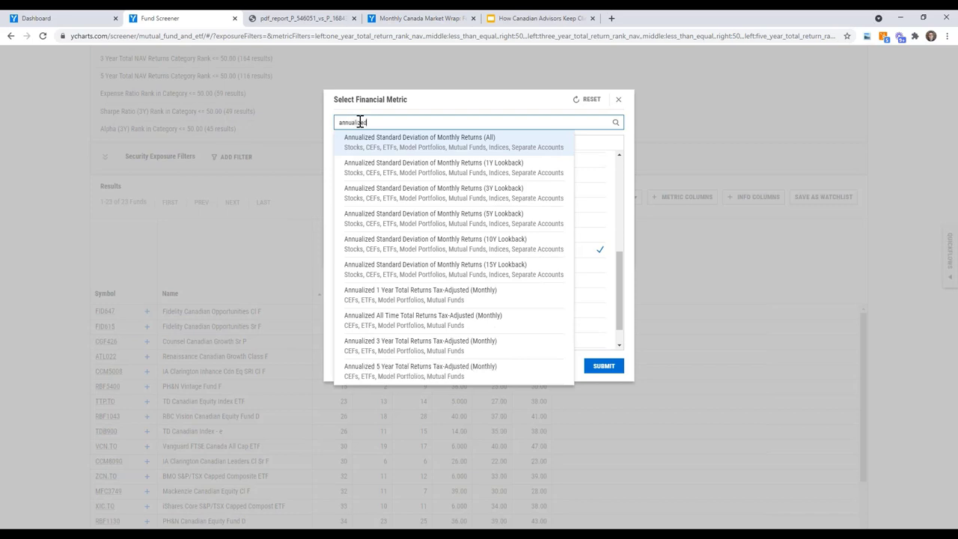
{"action": "left_click", "coordinate": [379, 171]}
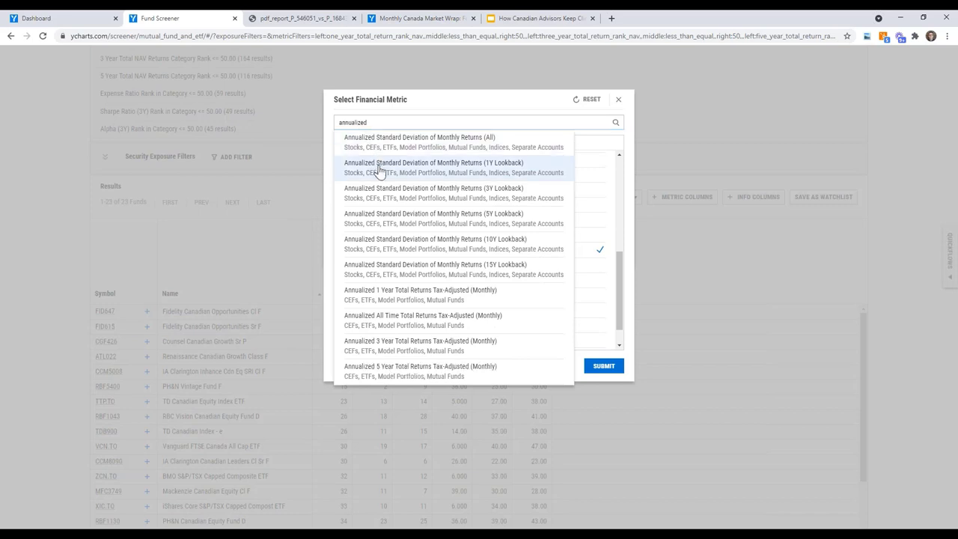
{"action": "left_click", "coordinate": [379, 123]}
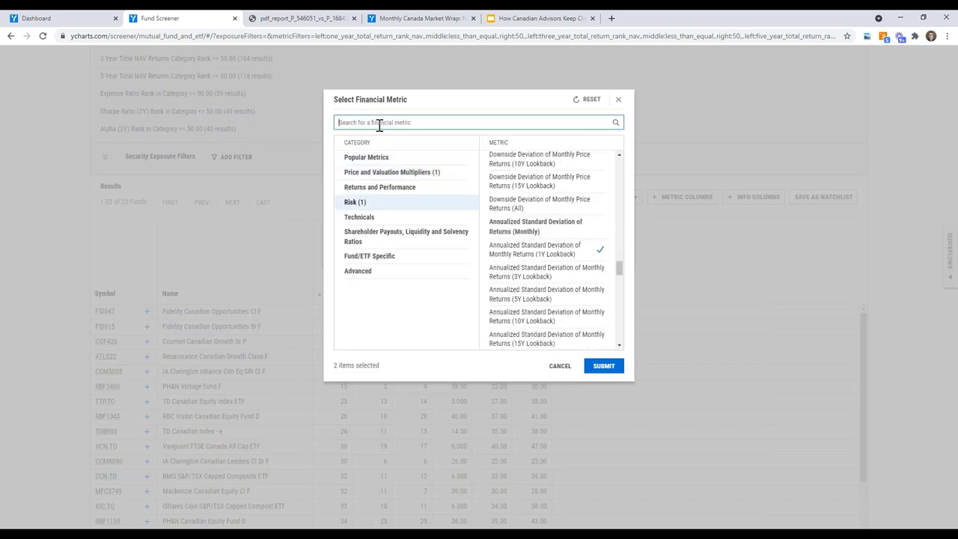
{"action": "type", "text": "1 year"}
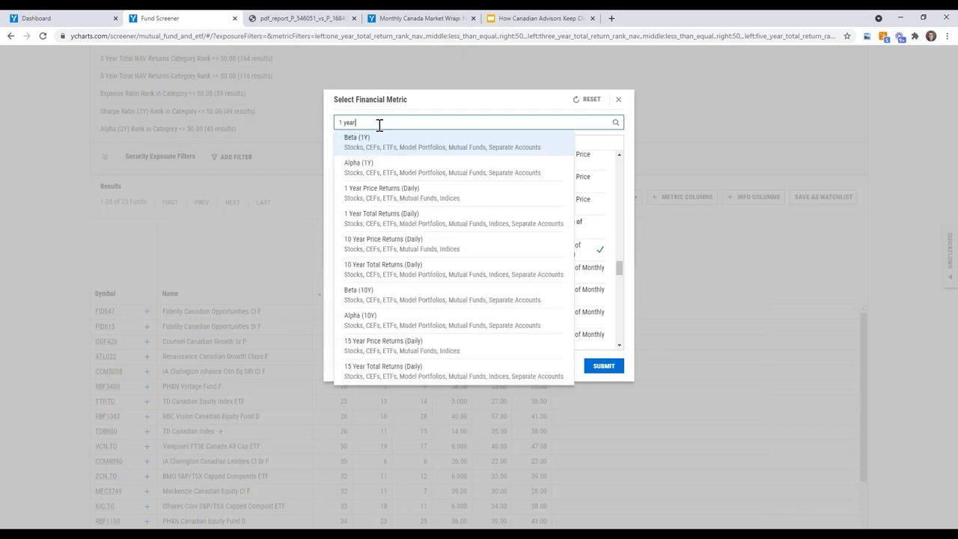
{"action": "left_click", "coordinate": [395, 219]}
- Submit the metrics and mark lower Beta (1Y) and lower standard deviation as better
{"action": "left_click", "coordinate": [604, 367]}
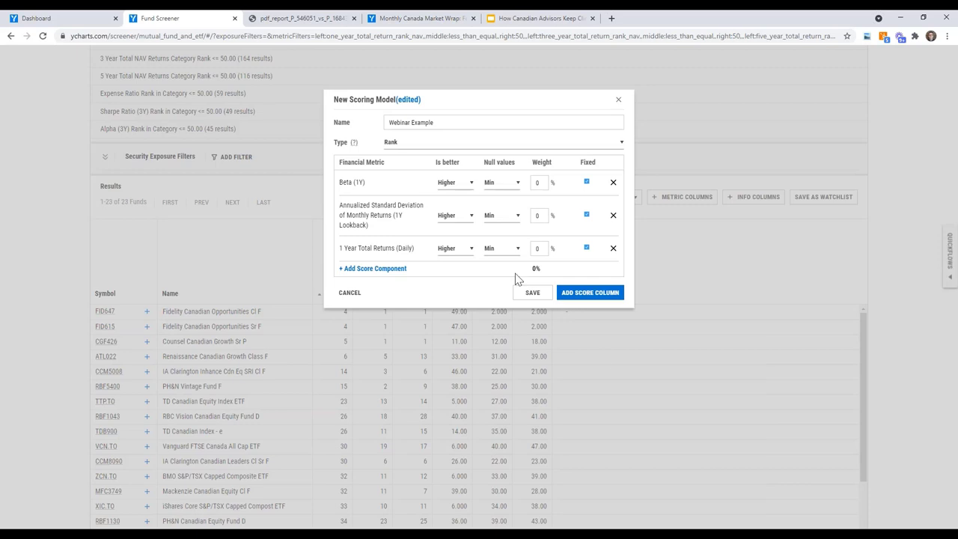
{"action": "left_click", "coordinate": [451, 187]}
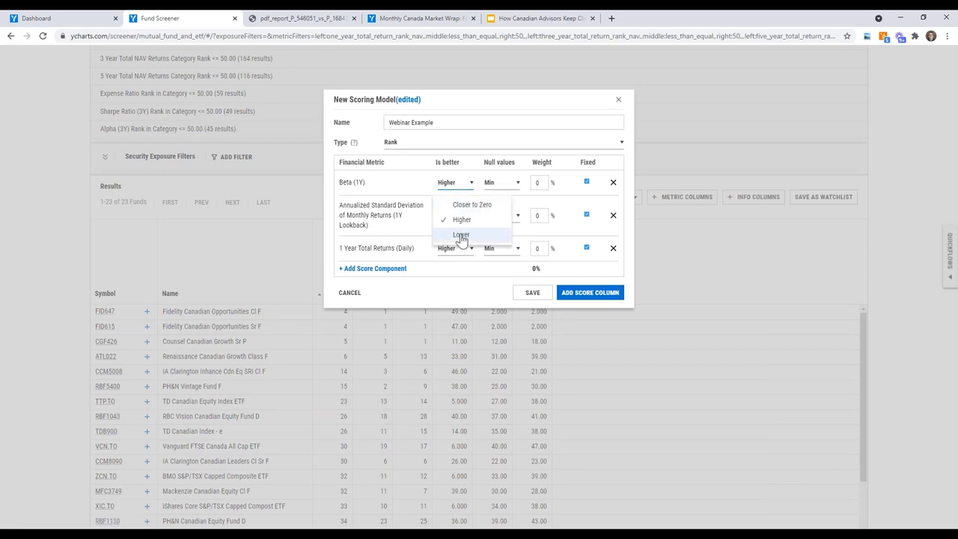
{"action": "left_click", "coordinate": [461, 236]}
{"action": "left_click", "coordinate": [447, 220]}
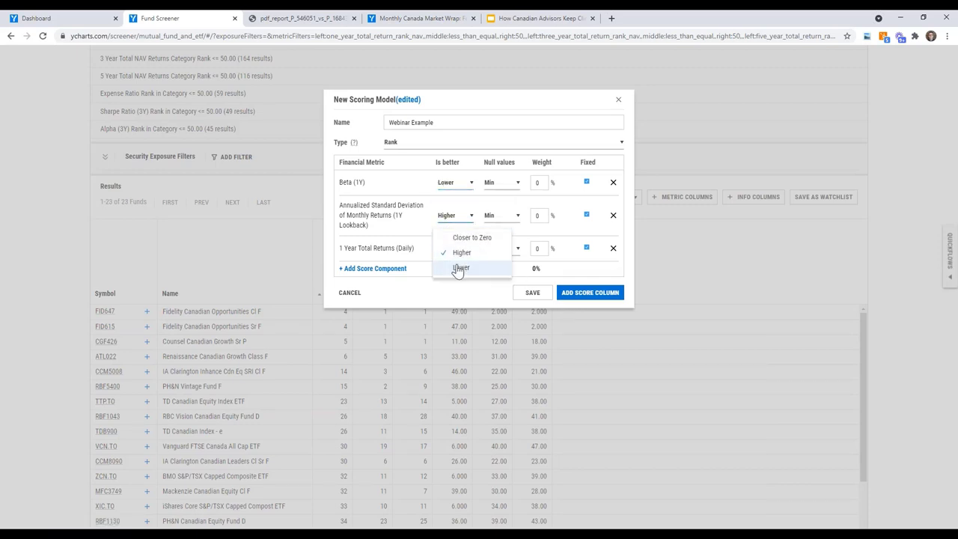
{"action": "left_click", "coordinate": [457, 267]}
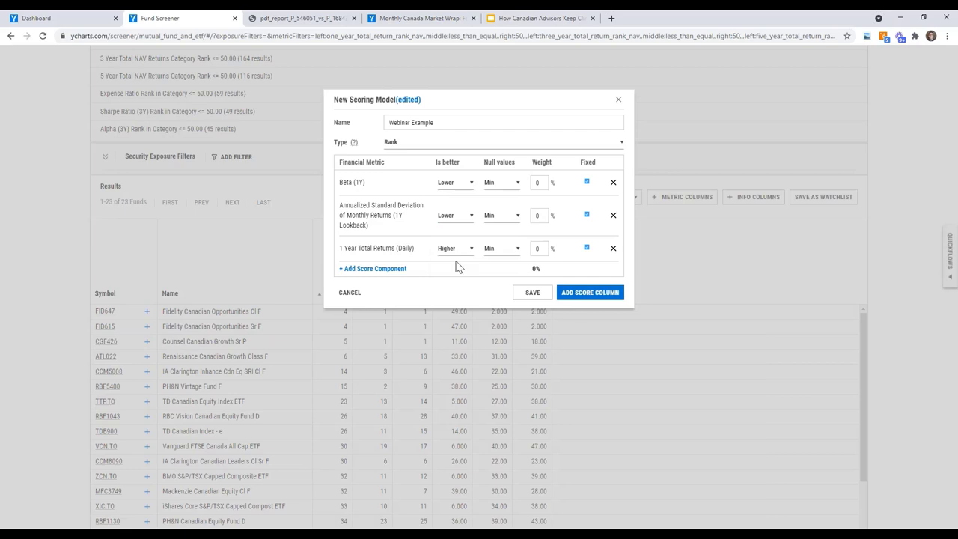
- Weight 1-year returns 70%, standard deviation 15% and Beta 15%, then add the score column
{"action": "left_click", "coordinate": [540, 251]}
{"action": "key", "text": "BackSpace"}
{"action": "type", "text": "70"}
{"action": "left_click", "coordinate": [539, 217]}
{"action": "type", "text": "15"}
{"action": "left_click", "coordinate": [543, 182]}
{"action": "key", "text": "BackSpace"}
{"action": "type", "text": "15"}
{"action": "left_click", "coordinate": [590, 293]}
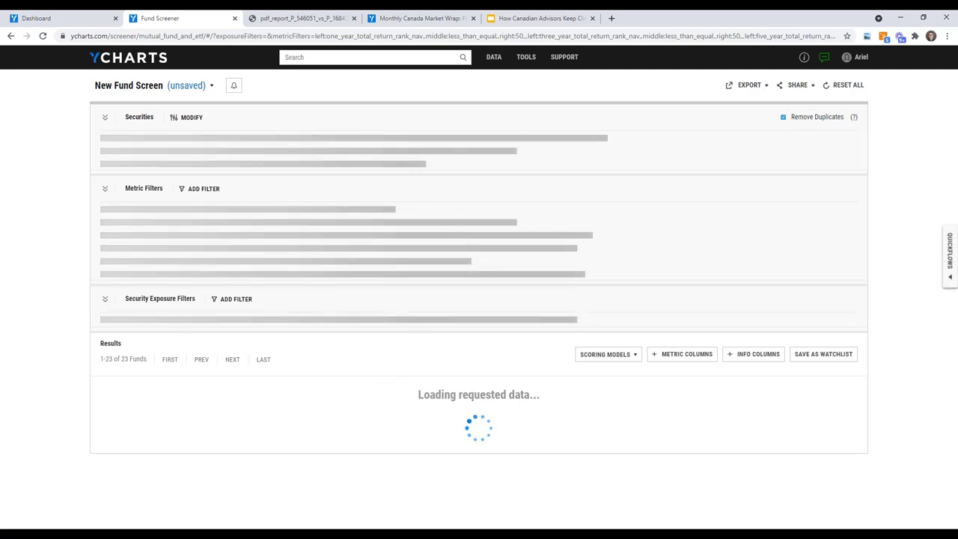
- Sort the 23 funds by Score: Webinar Example, putting Fidelity Canadian Opportunities Cl F first
{"action": "scroll", "coordinate": [377, 359], "scroll_direction": "down", "scroll_amount": 3}
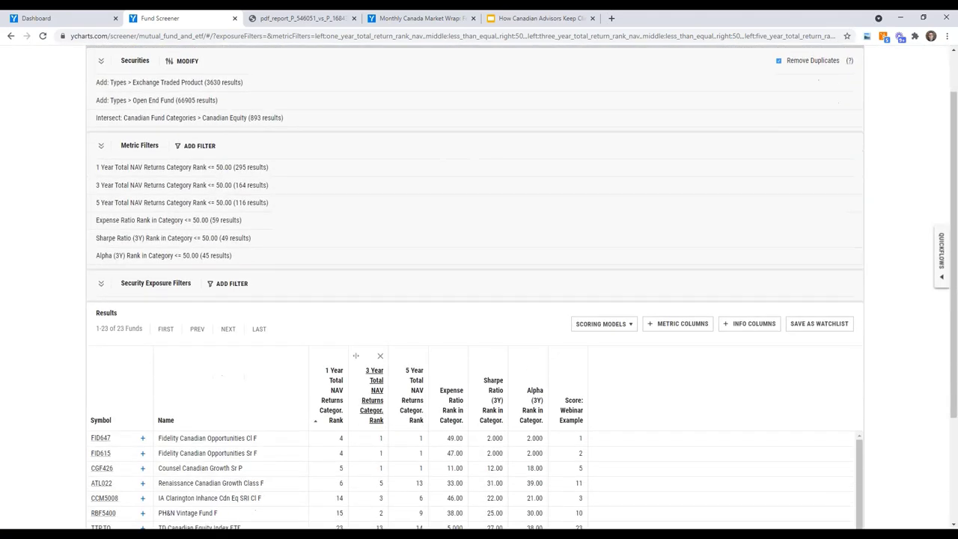
{"action": "left_click", "coordinate": [573, 385]}
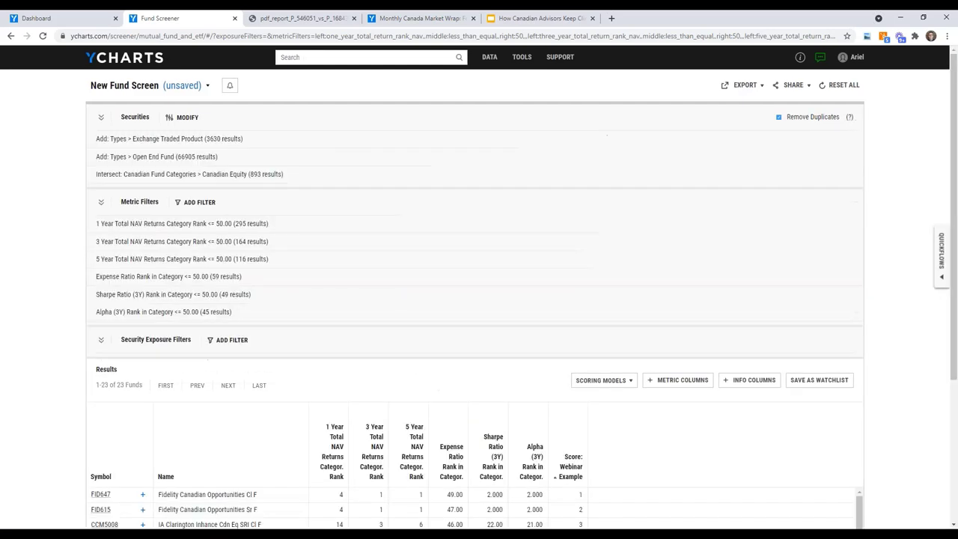
{"action": "scroll", "coordinate": [479, 300], "scroll_direction": "down", "scroll_amount": 2}
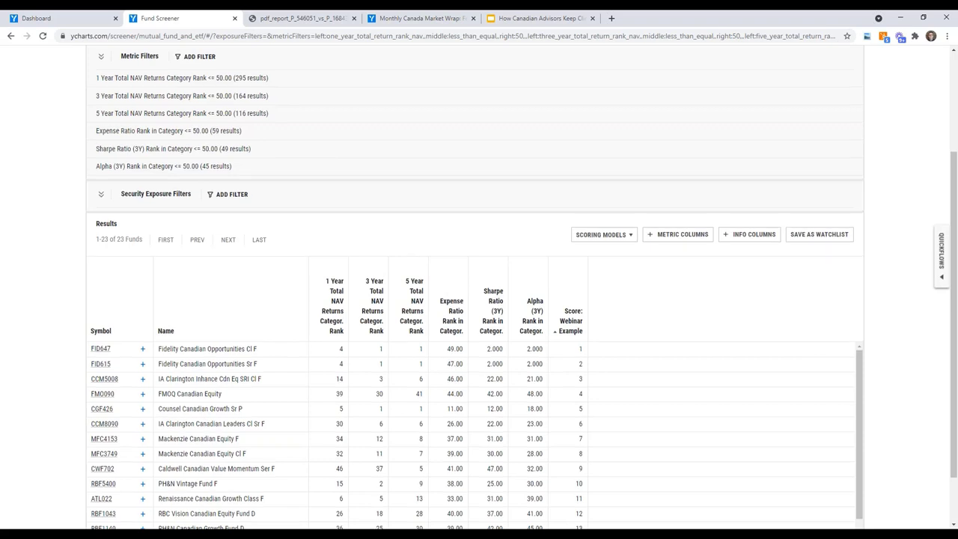
{"action": "scroll", "coordinate": [242, 118], "scroll_direction": "up", "scroll_amount": 3}
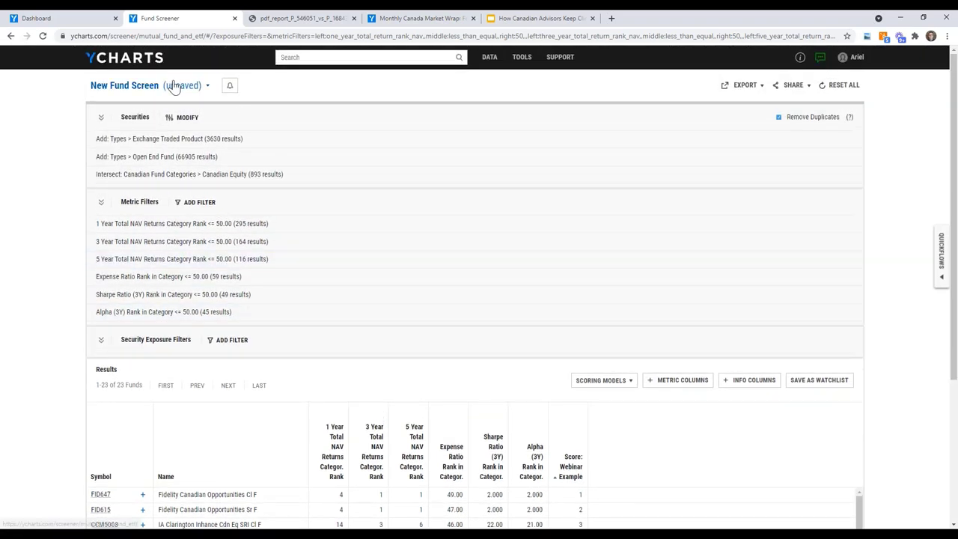
{"action": "left_click", "coordinate": [173, 86]}
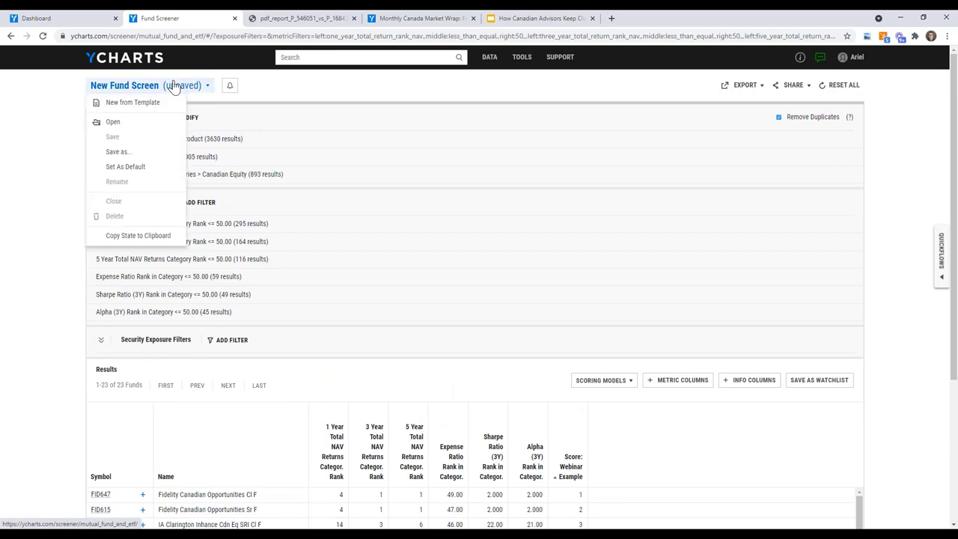
{"action": "left_click", "coordinate": [132, 101]}
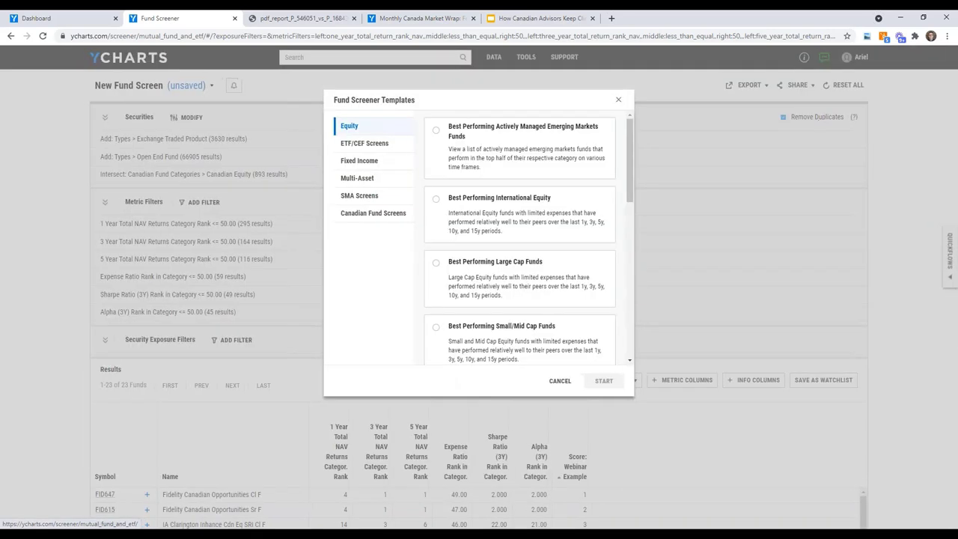
{"action": "left_click", "coordinate": [357, 217]}
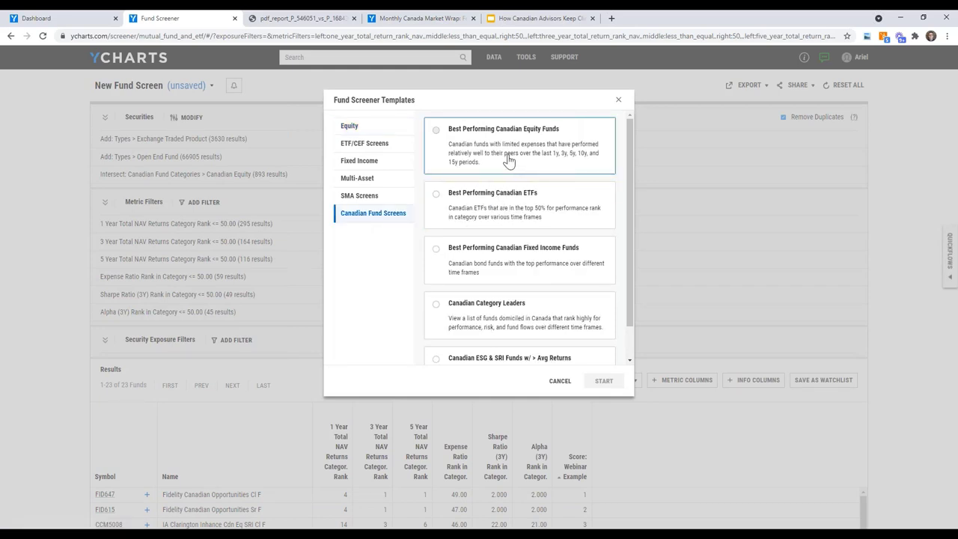
{"action": "scroll", "coordinate": [509, 160], "scroll_direction": "down", "scroll_amount": 2}
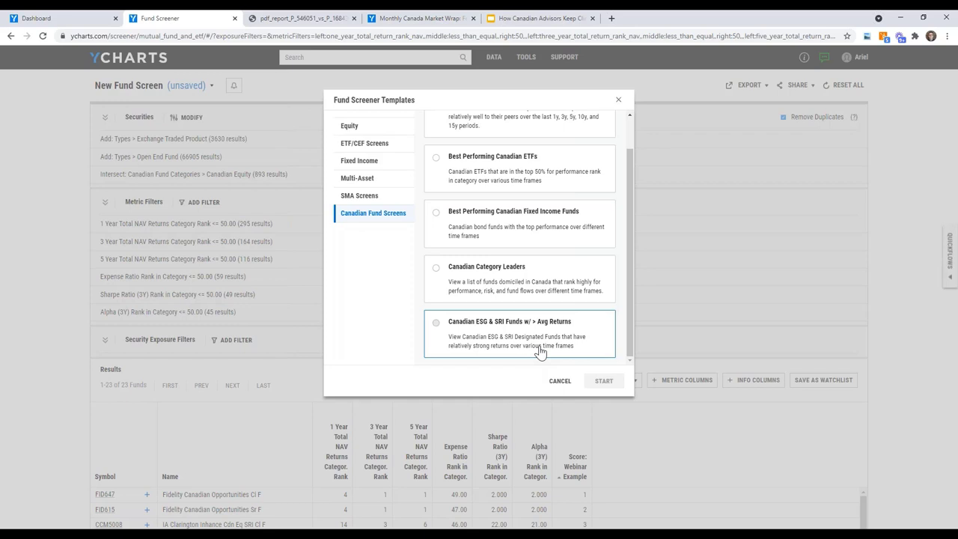
{"action": "scroll", "coordinate": [557, 204], "scroll_direction": "up", "scroll_amount": 1}
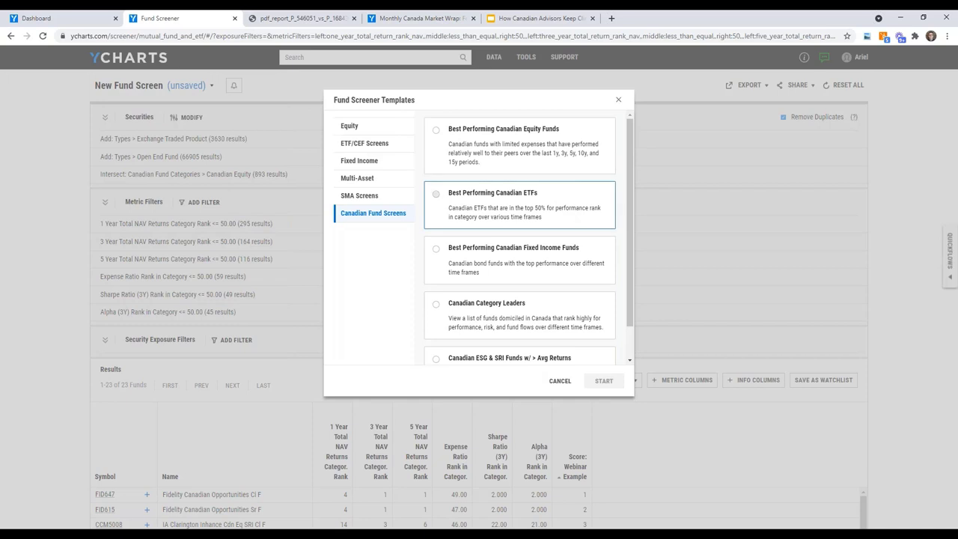
{"action": "left_click", "coordinate": [619, 100]}
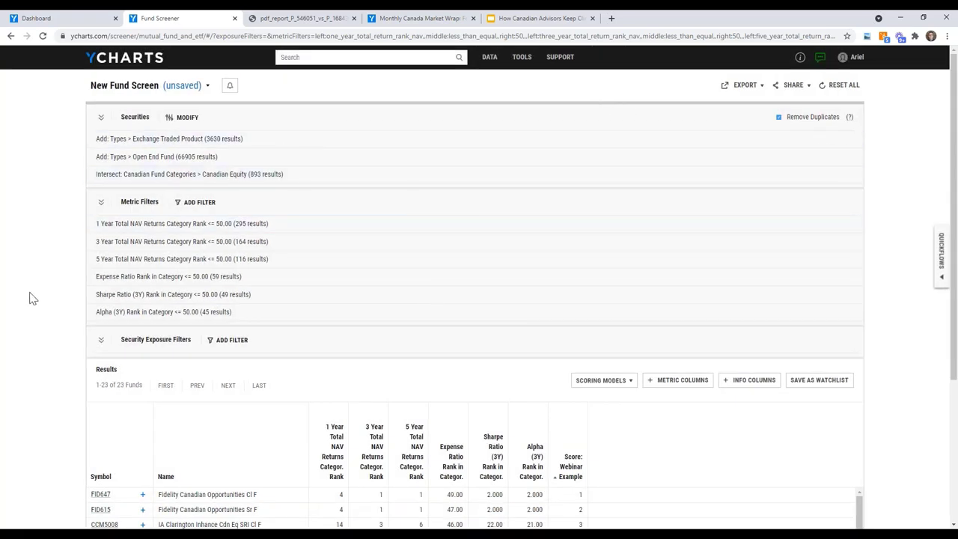
{"action": "scroll", "coordinate": [30, 297], "scroll_direction": "down", "scroll_amount": 1}
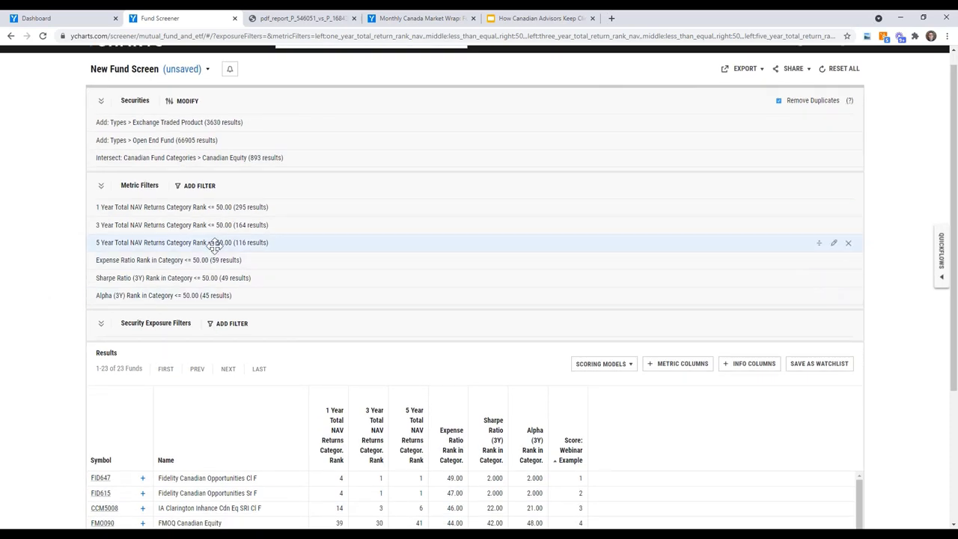
{"action": "left_click", "coordinate": [137, 75]}
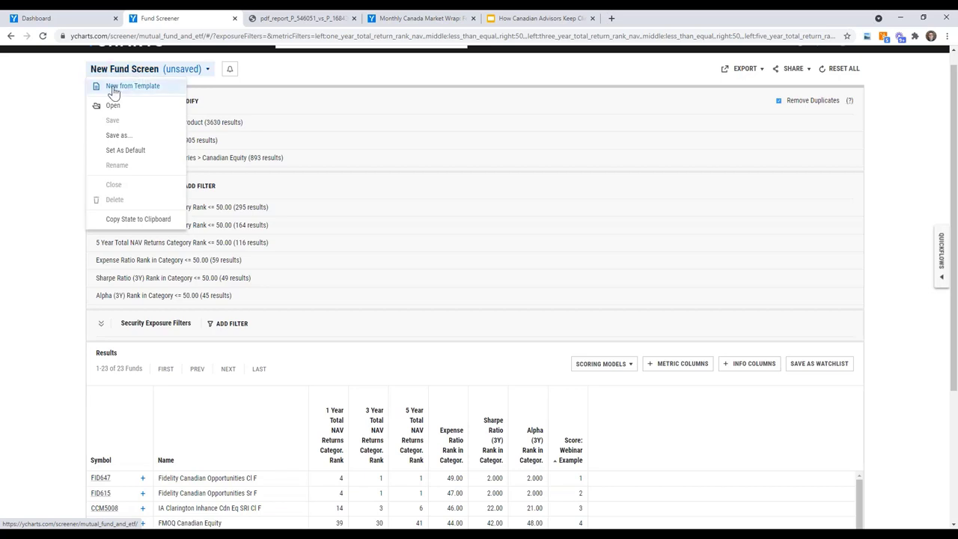
{"action": "left_click", "coordinate": [116, 87]}
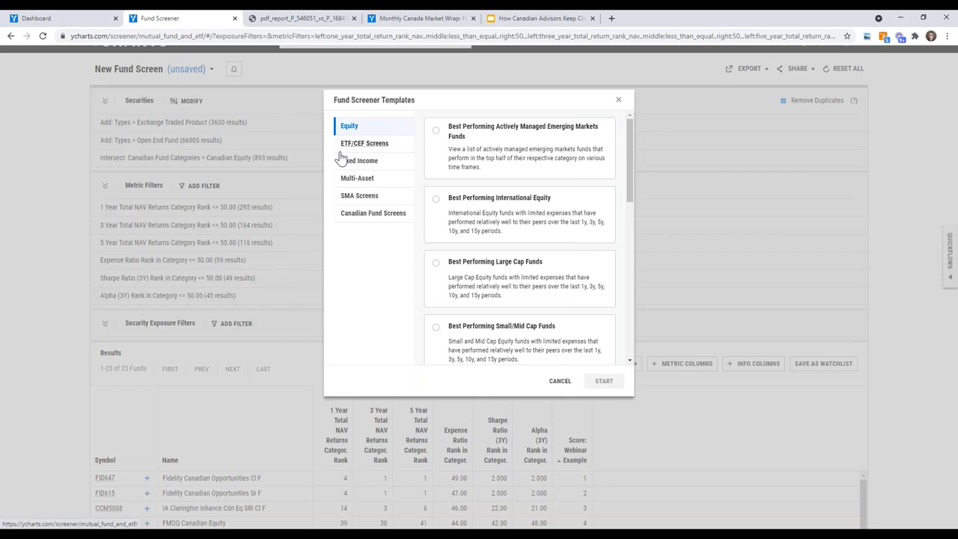
{"action": "left_click", "coordinate": [352, 216]}
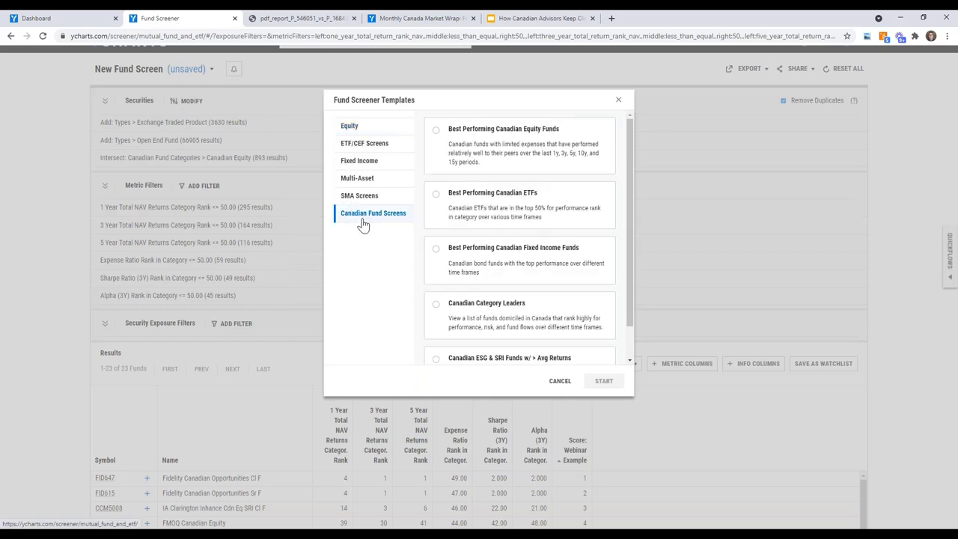
{"action": "scroll", "coordinate": [453, 283], "scroll_direction": "down", "scroll_amount": 1}
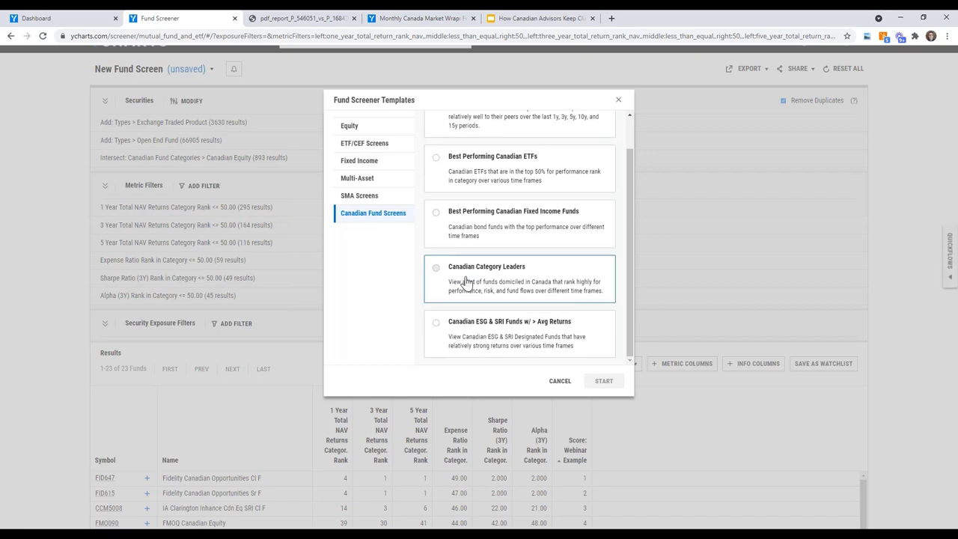
{"action": "scroll", "coordinate": [464, 280], "scroll_direction": "up", "scroll_amount": 1}
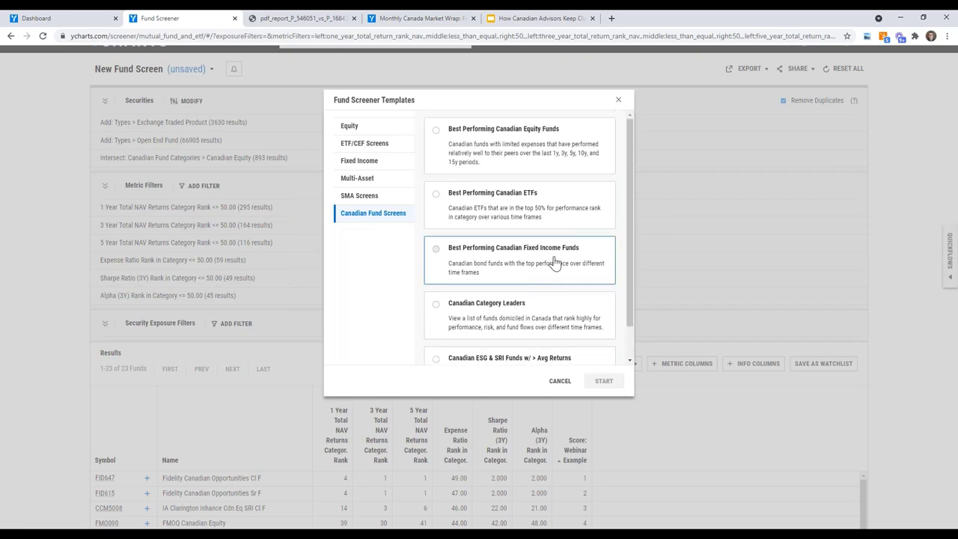
{"action": "left_click", "coordinate": [618, 99]}
{"action": "scroll", "coordinate": [579, 280], "scroll_direction": "down", "scroll_amount": 1}
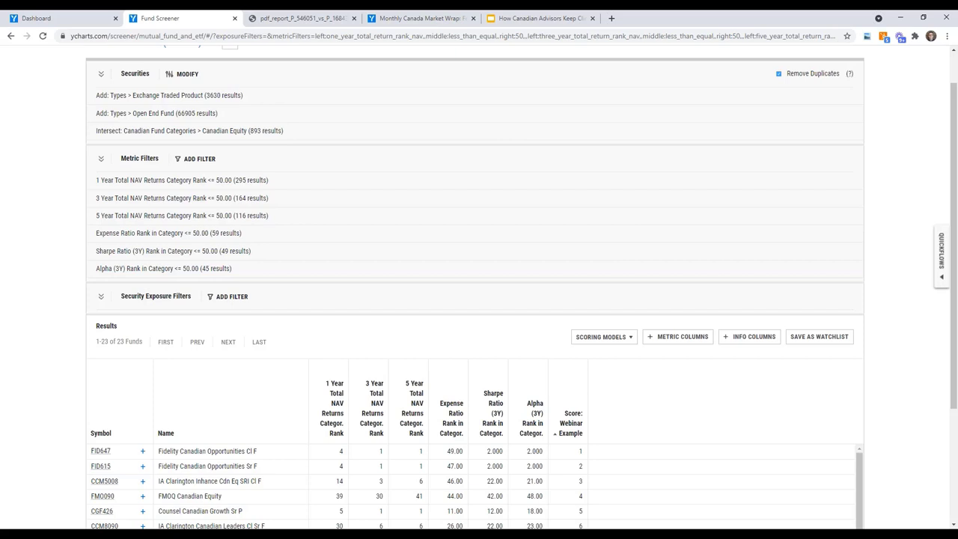
- Create a Comparison Quickflow performance chart of Fidelity Canadian Opportunities Cl F versus Invesco Canadian Opportunity Cl Ser F
{"action": "scroll", "coordinate": [479, 288], "scroll_direction": "down", "scroll_amount": 1}
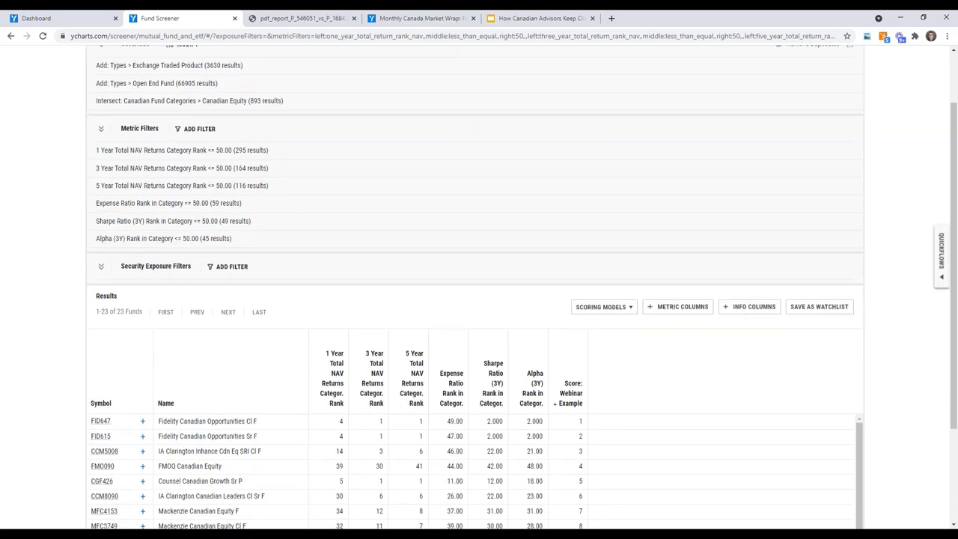
{"action": "scroll", "coordinate": [523, 378], "scroll_direction": "down", "scroll_amount": 1}
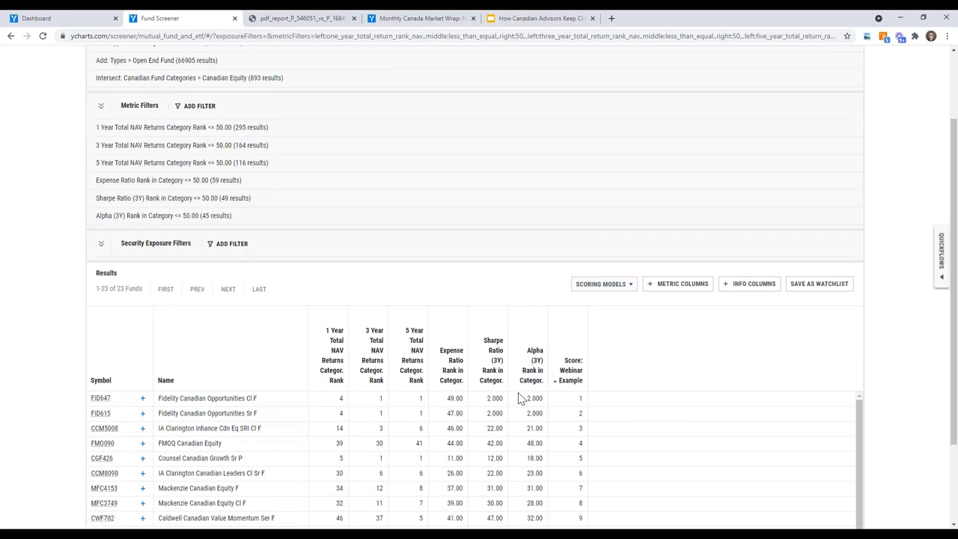
{"action": "left_click", "coordinate": [944, 252]}
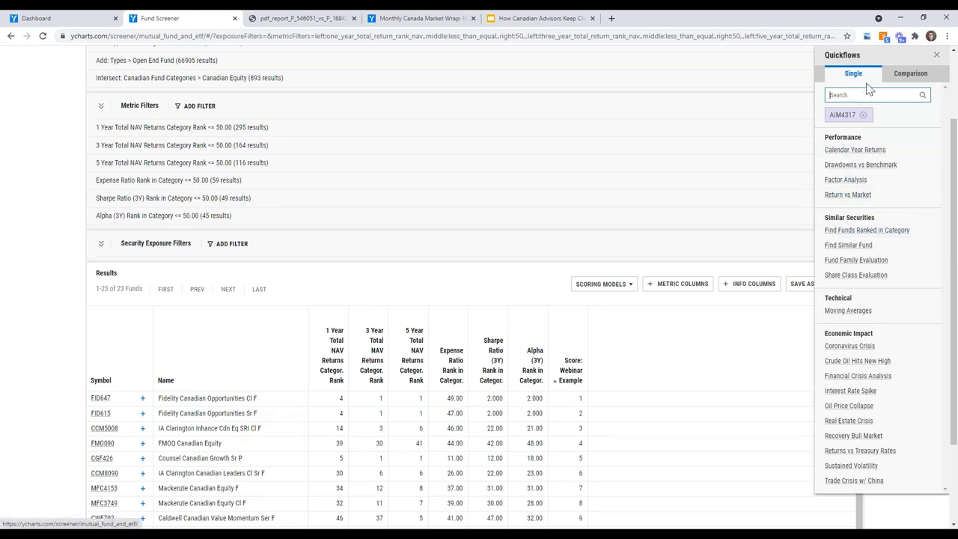
{"action": "left_click", "coordinate": [903, 80]}
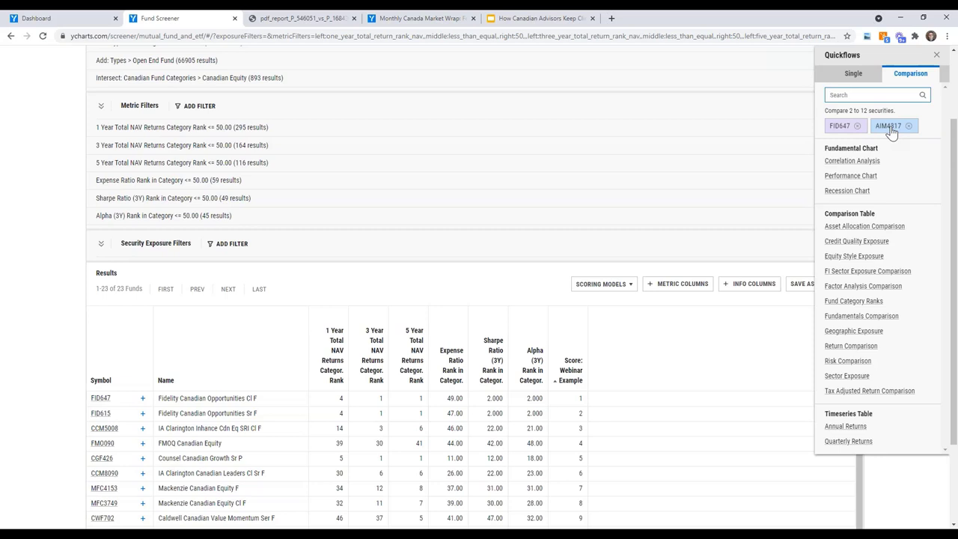
{"action": "left_click", "coordinate": [839, 178]}
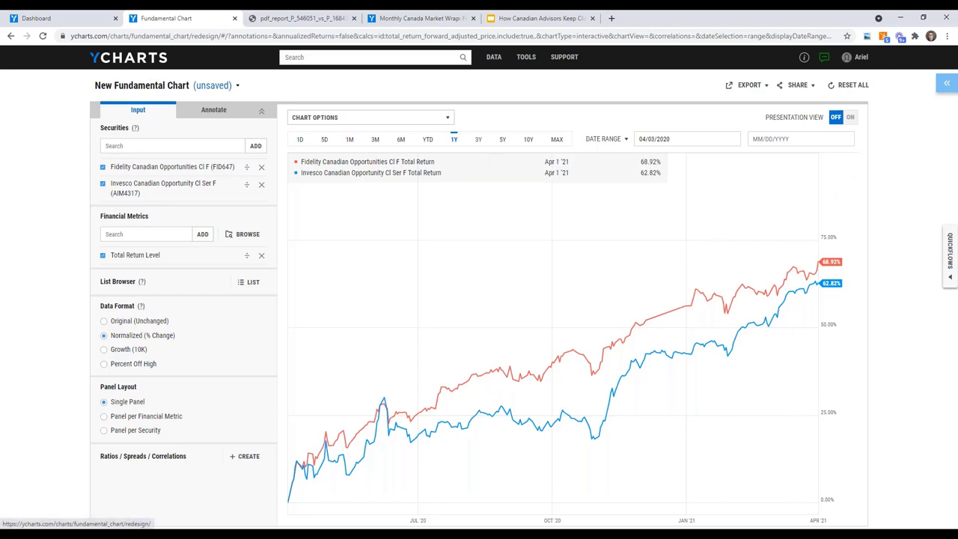
- Extend the two-fund chart to five years and display it as Percent Off High
{"action": "left_click", "coordinate": [478, 139]}
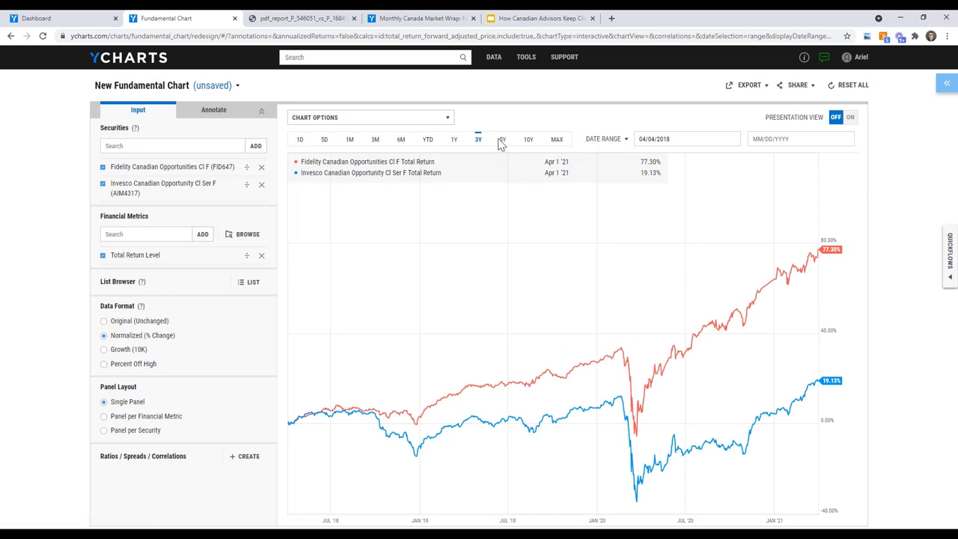
{"action": "left_click", "coordinate": [503, 141]}
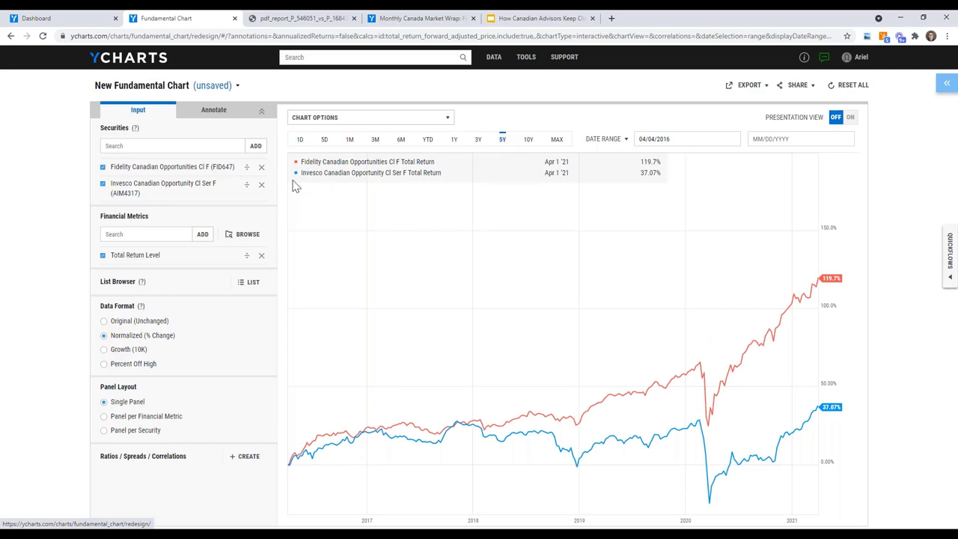
{"action": "left_click", "coordinate": [105, 366]}
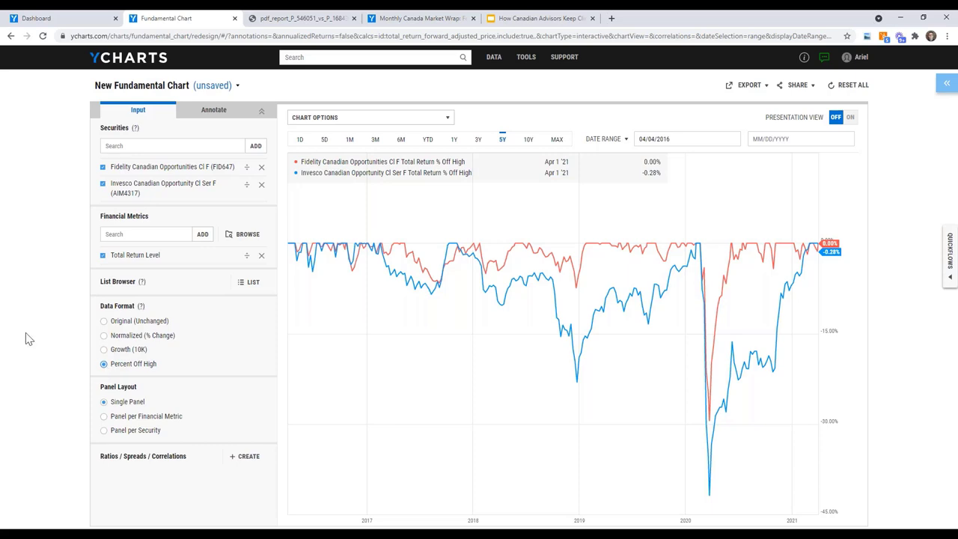
- Start a new chart from the Canadian Market Charts > Canada COVID-19 Overview template
{"action": "left_click", "coordinate": [116, 88]}
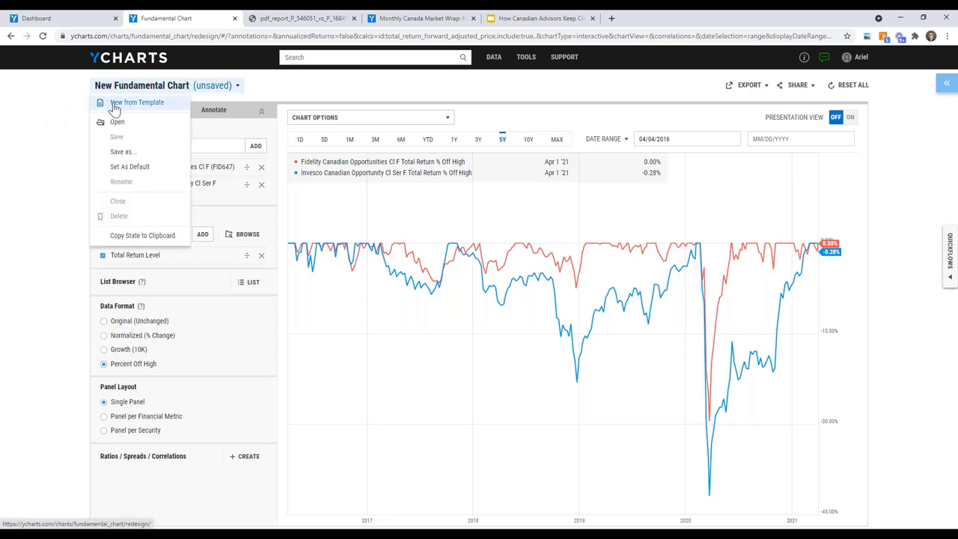
{"action": "left_click", "coordinate": [116, 105]}
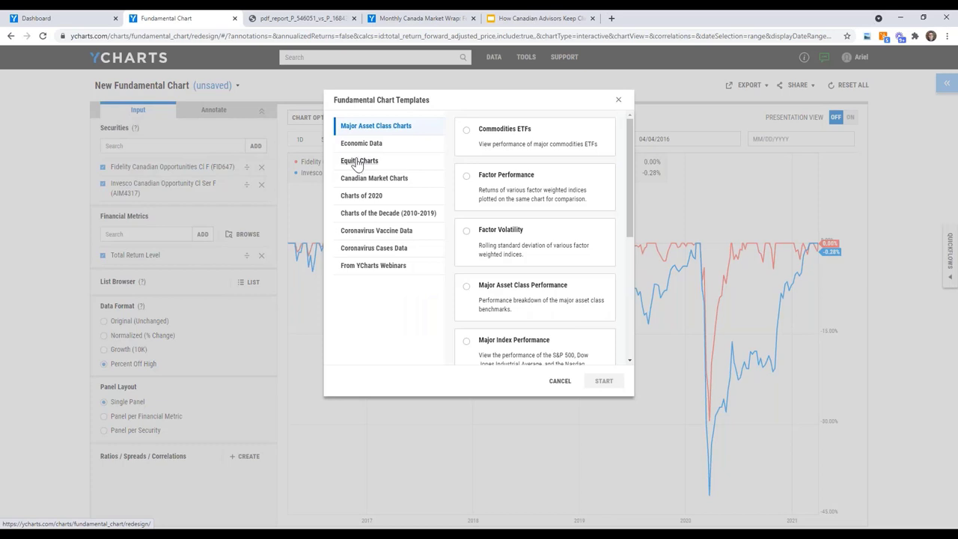
{"action": "scroll", "coordinate": [460, 178], "scroll_direction": "down", "scroll_amount": 1}
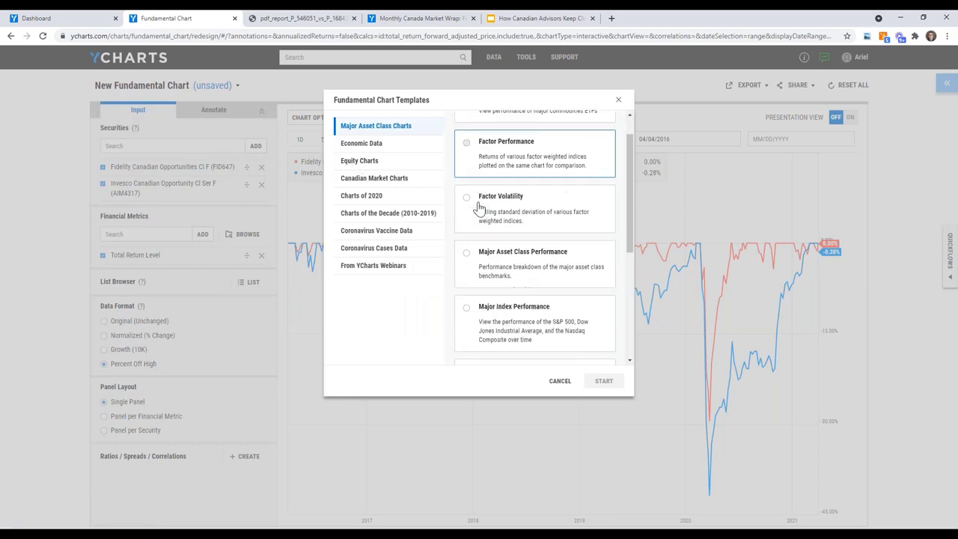
{"action": "left_click", "coordinate": [377, 143]}
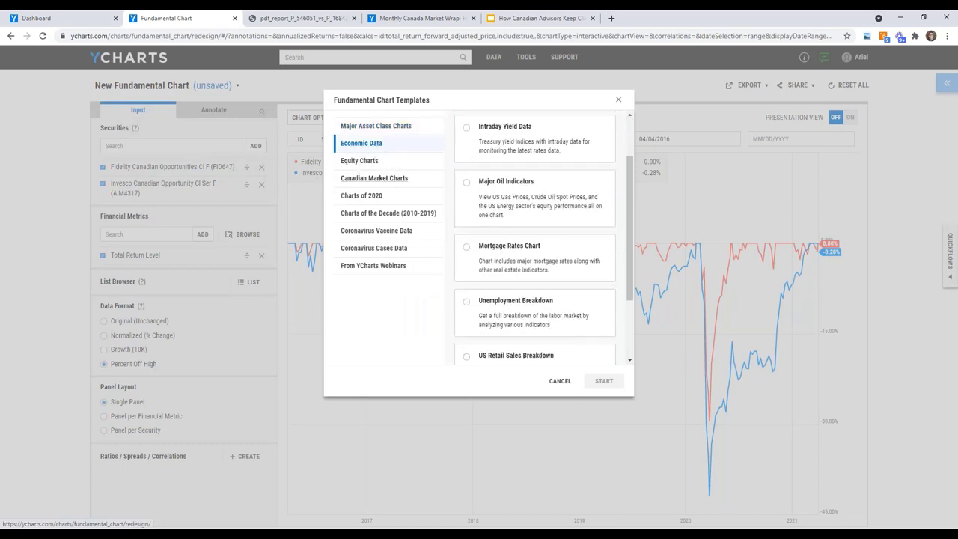
{"action": "left_click", "coordinate": [374, 178]}
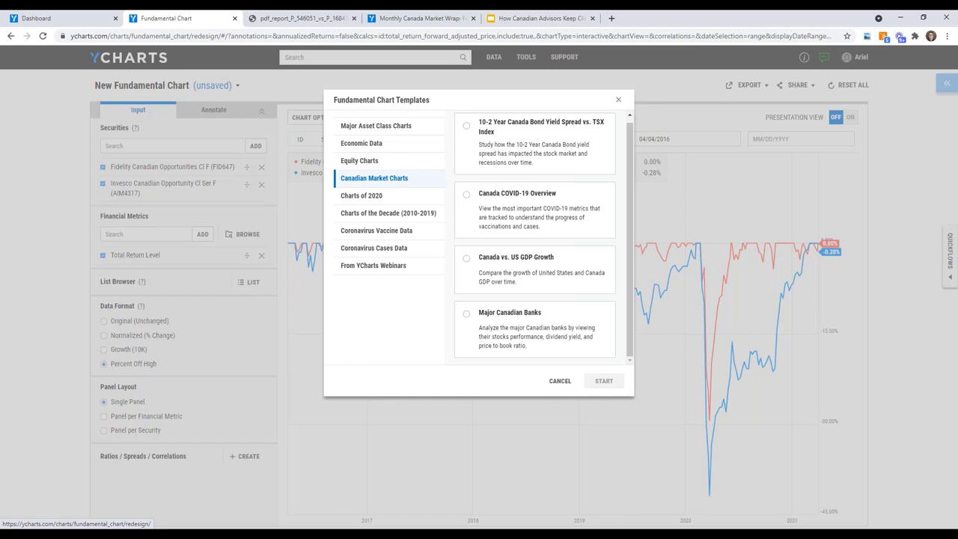
{"action": "left_click", "coordinate": [495, 234]}
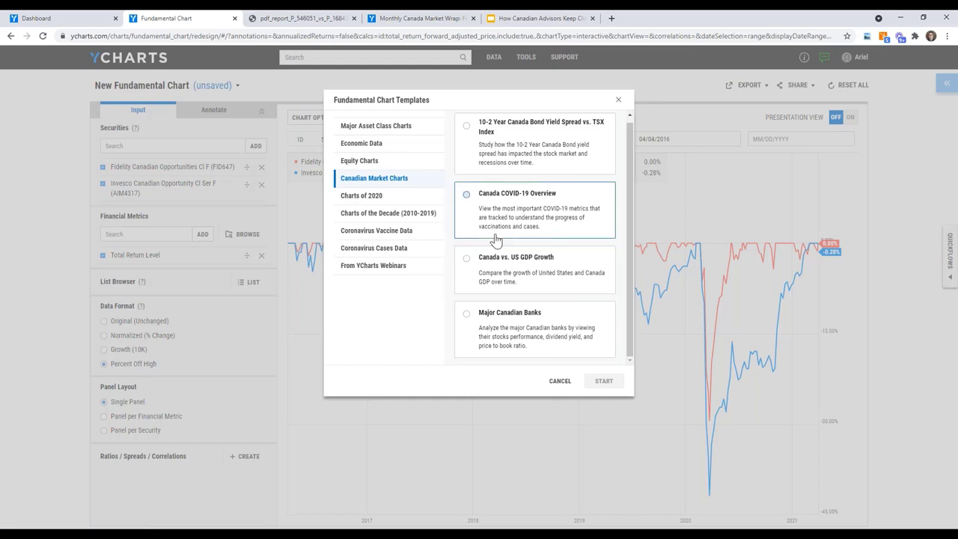
{"action": "left_click", "coordinate": [603, 383]}
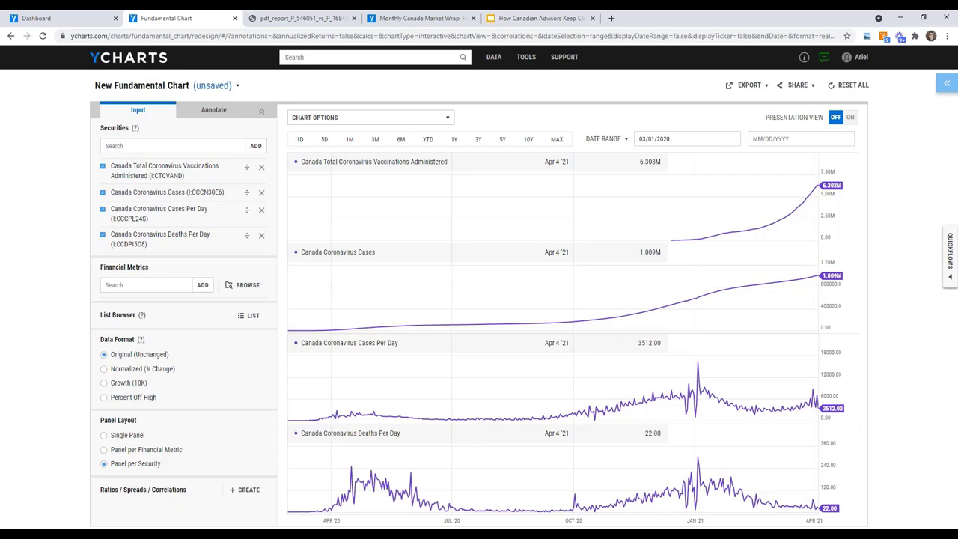
- Open the New Fundamental Chart title dropdown on the COVID-19 chart
{"action": "left_click", "coordinate": [157, 87]}
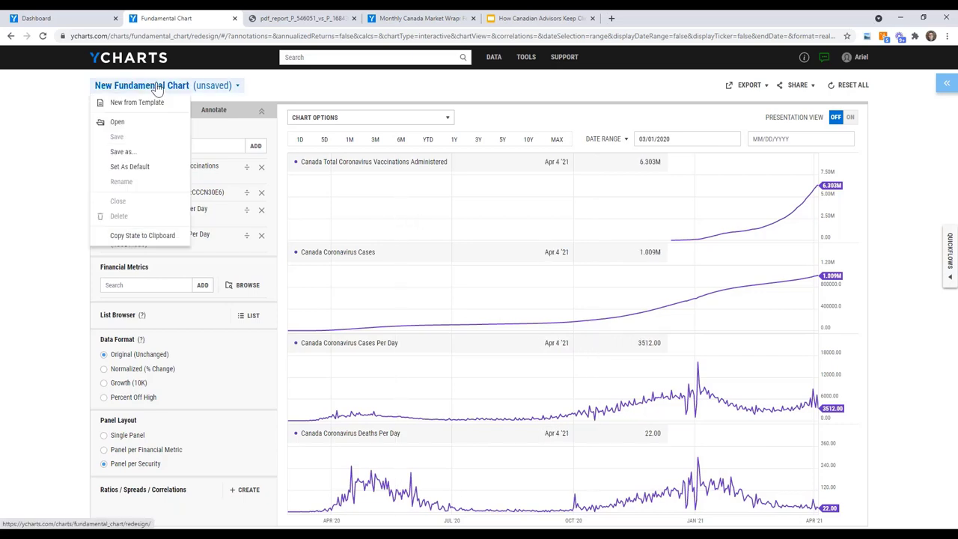
- Load the Major Canadian Banks chart from the Canadian Market Charts templates
{"action": "left_click", "coordinate": [120, 104]}
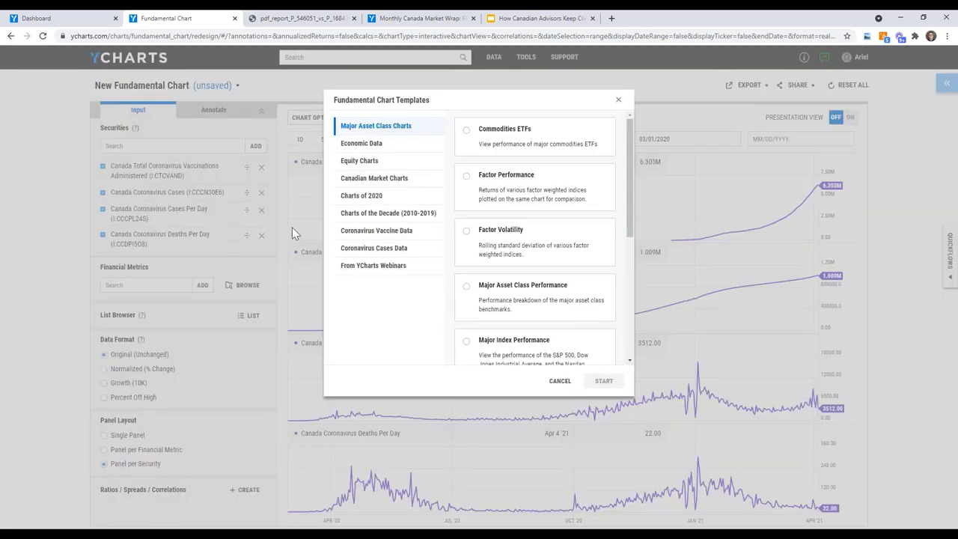
{"action": "left_click", "coordinate": [361, 184]}
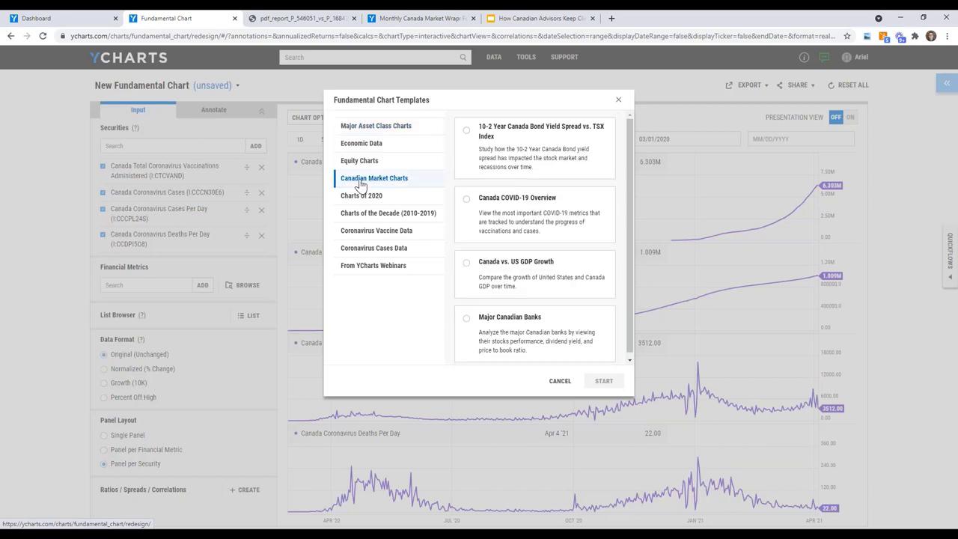
{"action": "left_click", "coordinate": [504, 358]}
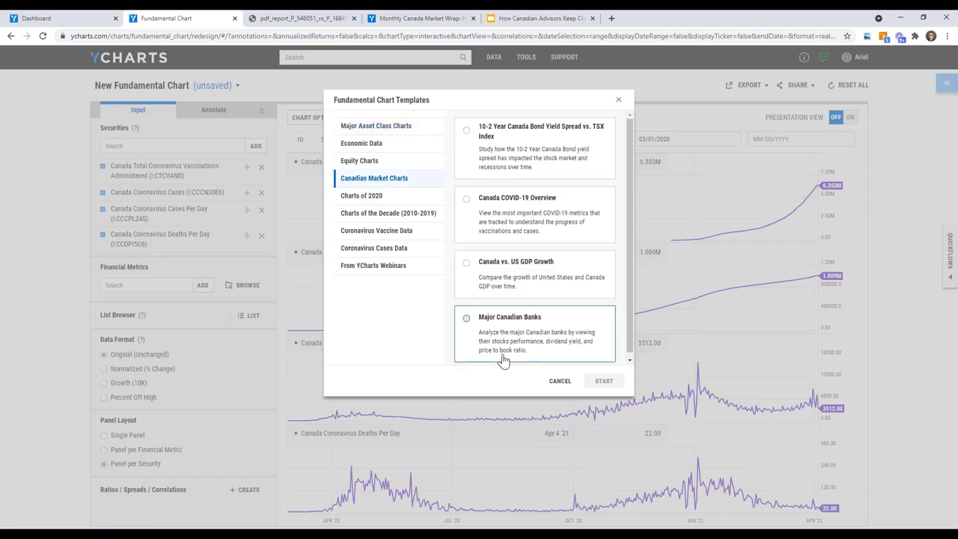
{"action": "left_click", "coordinate": [603, 381]}
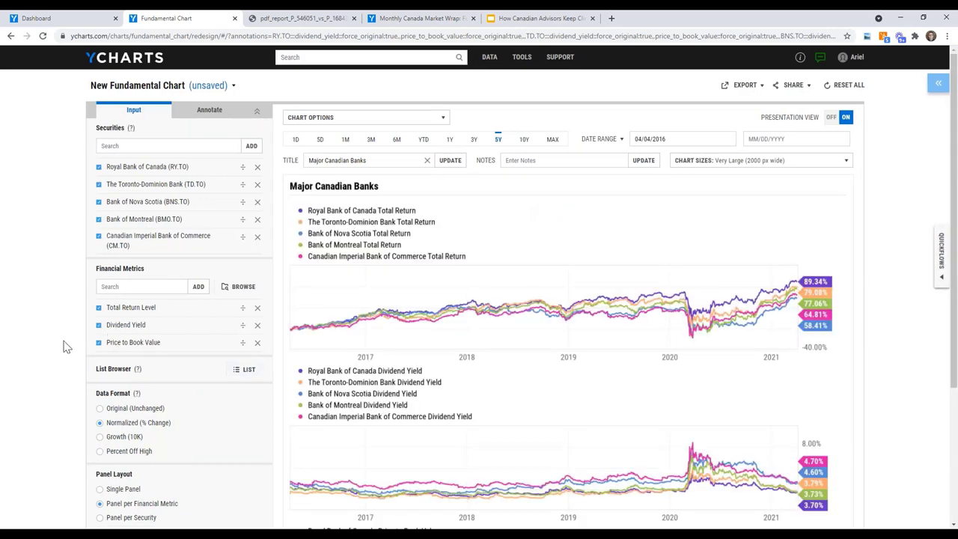
- Remove Price to Book Value, leaving the banks' total return and dividend yield
{"action": "scroll", "coordinate": [65, 347], "scroll_direction": "down", "scroll_amount": 1}
{"action": "scroll", "coordinate": [65, 347], "scroll_direction": "down", "scroll_amount": 1}
{"action": "scroll", "coordinate": [64, 346], "scroll_direction": "down", "scroll_amount": 2}
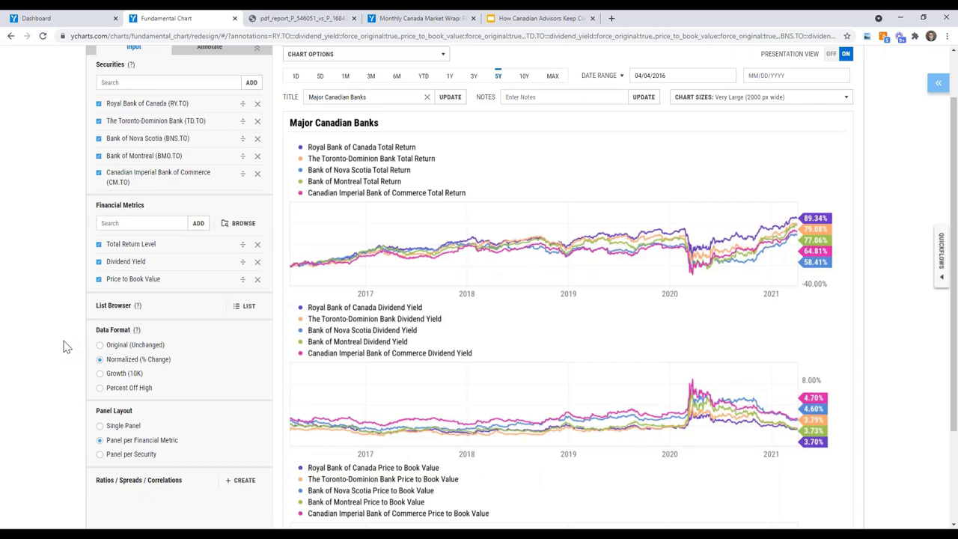
{"action": "left_click", "coordinate": [257, 279]}
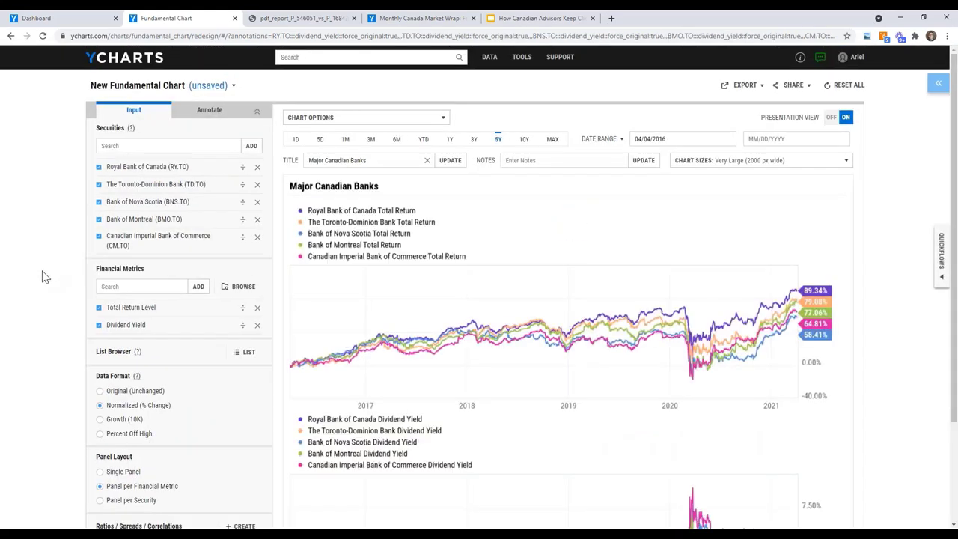
{"action": "scroll", "coordinate": [43, 277], "scroll_direction": "down", "scroll_amount": 1}
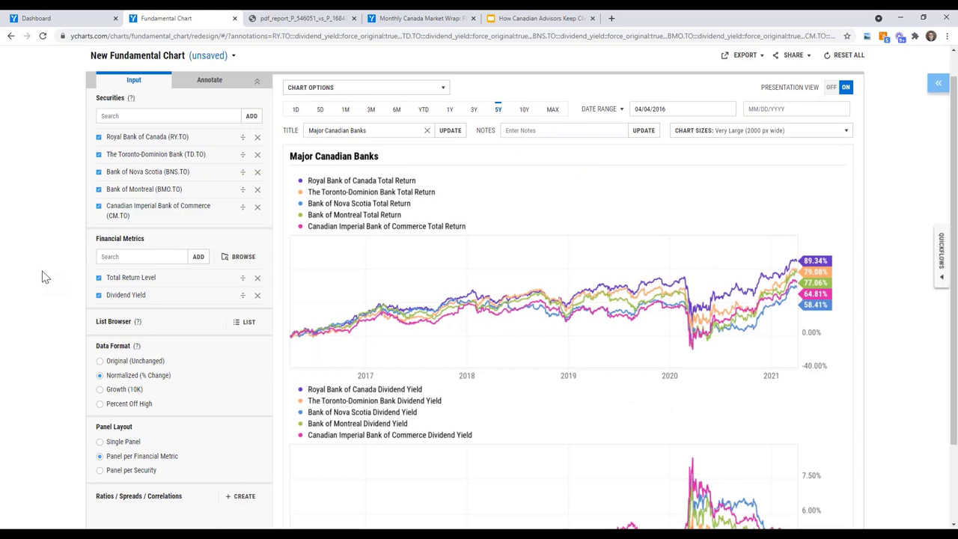
{"action": "scroll", "coordinate": [43, 276], "scroll_direction": "down", "scroll_amount": 1}
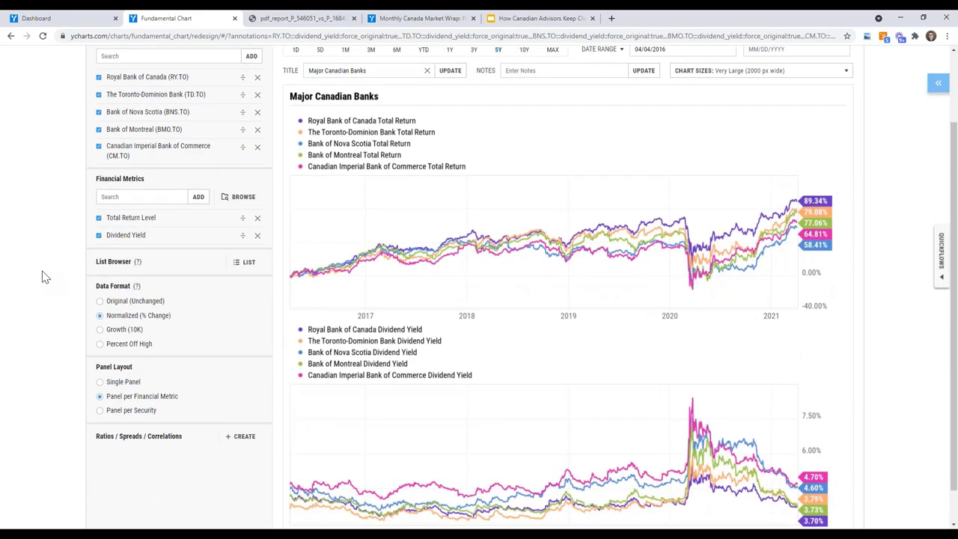
{"action": "scroll", "coordinate": [42, 277], "scroll_direction": "down", "scroll_amount": 1}
{"action": "scroll", "coordinate": [43, 277], "scroll_direction": "up", "scroll_amount": 3}
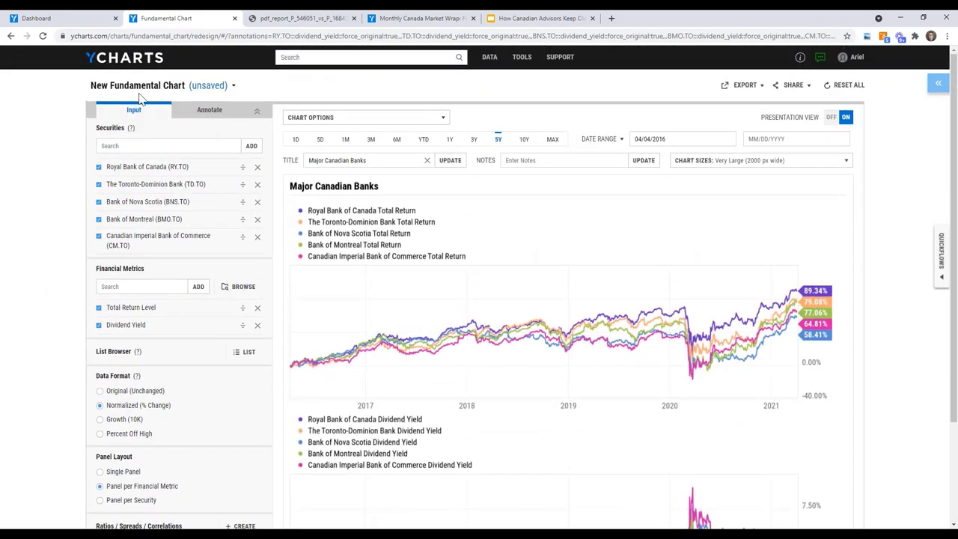
{"action": "left_click", "coordinate": [132, 96]}
{"action": "left_click", "coordinate": [133, 101]}
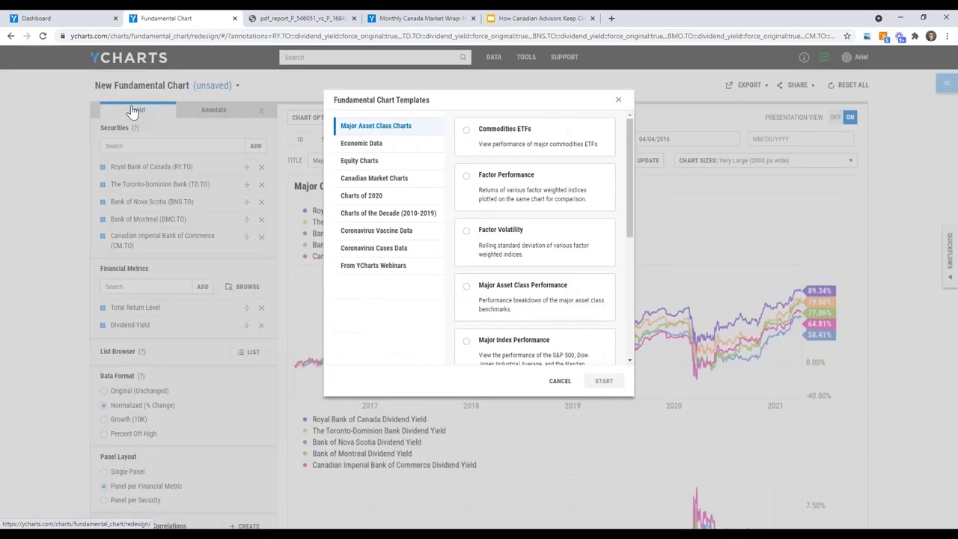
{"action": "left_click", "coordinate": [354, 200]}
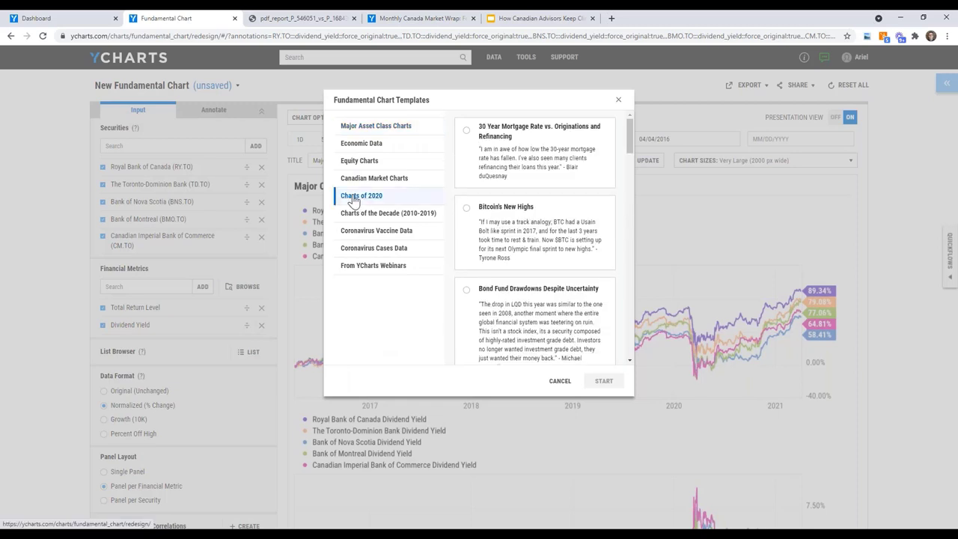
{"action": "left_click", "coordinate": [360, 217]}
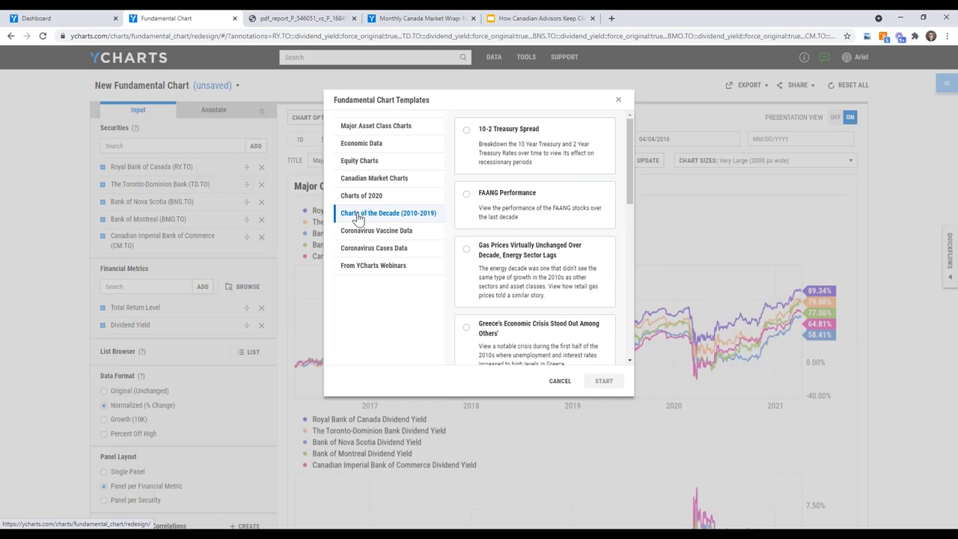
{"action": "left_click", "coordinate": [620, 101]}
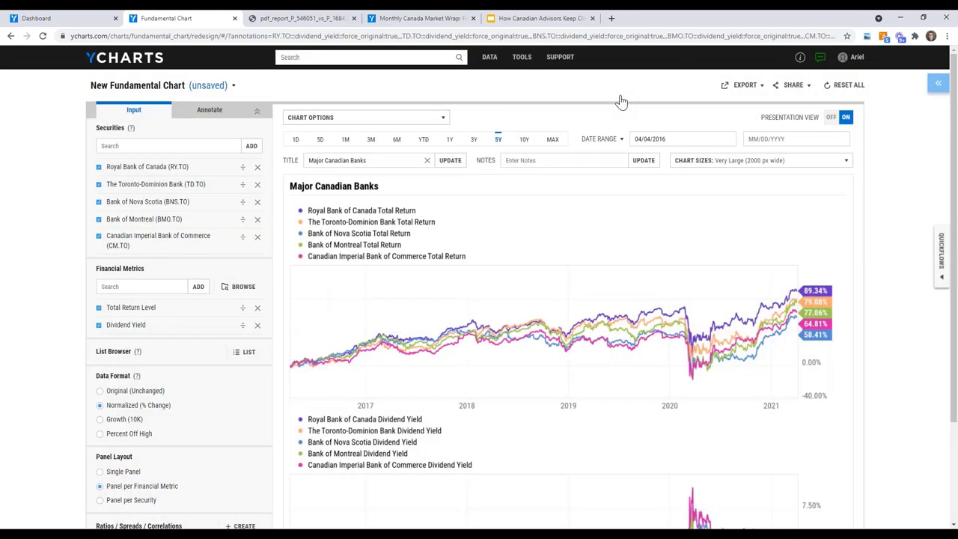
- Switch to the Monthly Canada Market Wrap: February 2021 article's browser tab
{"action": "scroll", "coordinate": [620, 101], "scroll_direction": "down", "scroll_amount": 3}
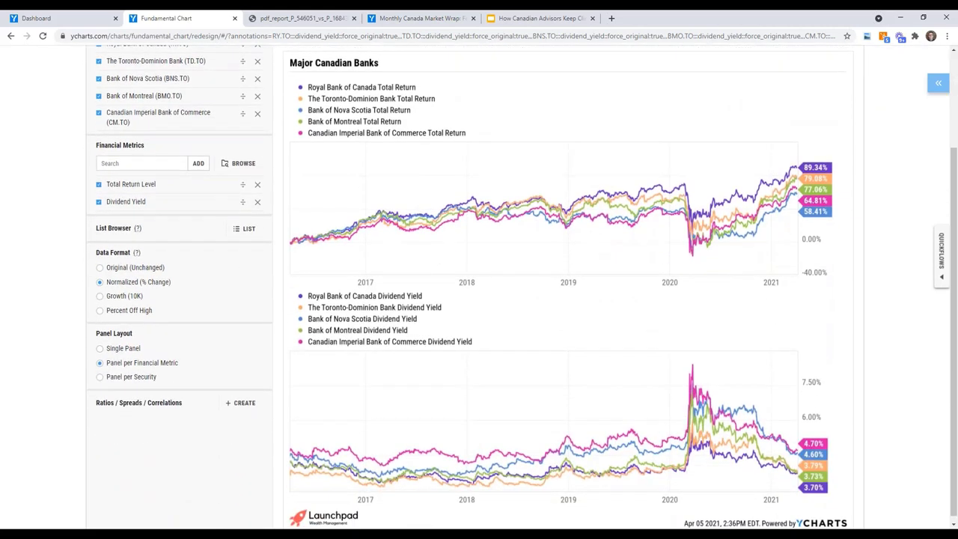
{"action": "scroll", "coordinate": [562, 284], "scroll_direction": "down", "scroll_amount": 1}
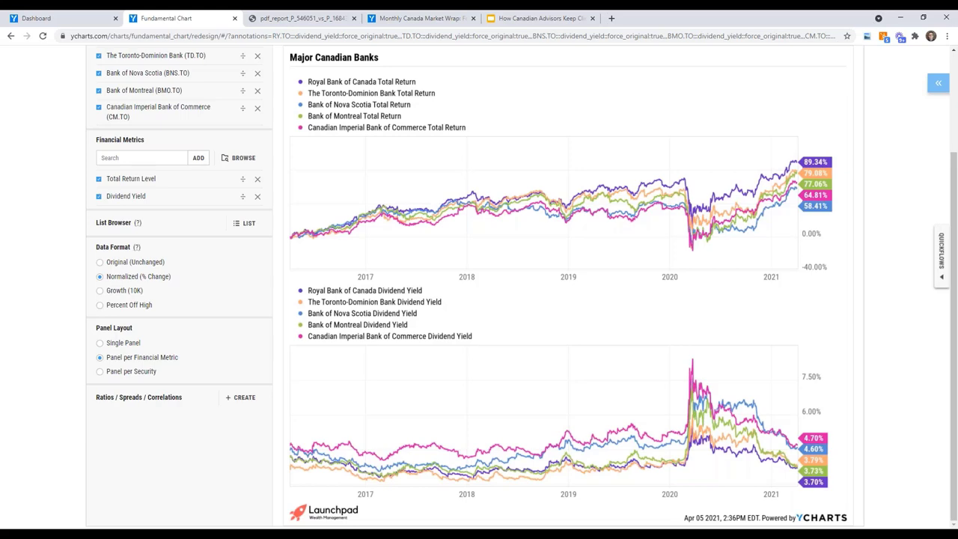
{"action": "left_click", "coordinate": [434, 18]}
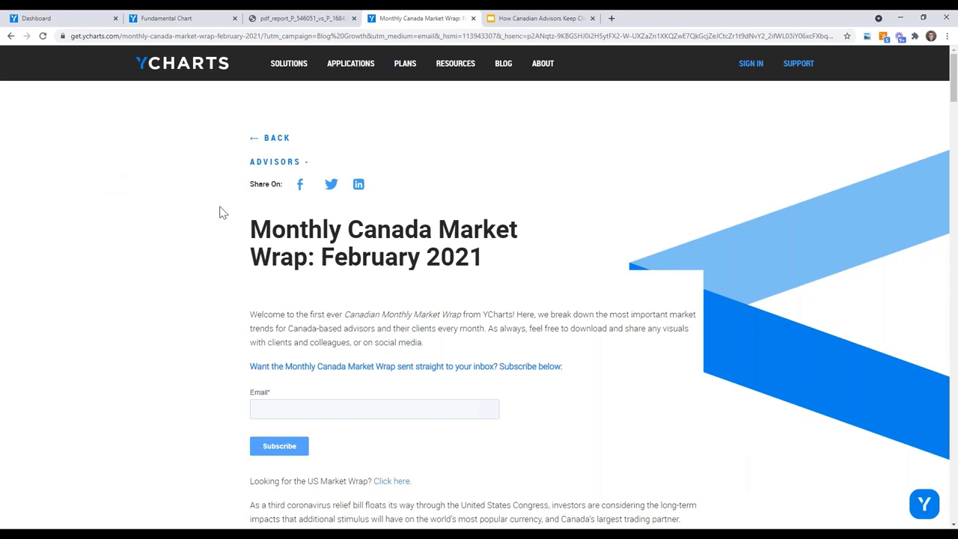
- Scroll the market wrap article and open its CAD Picks Up Ground on USD, Euro chart in YCharts
{"action": "scroll", "coordinate": [669, 284], "scroll_direction": "down", "scroll_amount": 1}
{"action": "scroll", "coordinate": [671, 287], "scroll_direction": "down", "scroll_amount": 1}
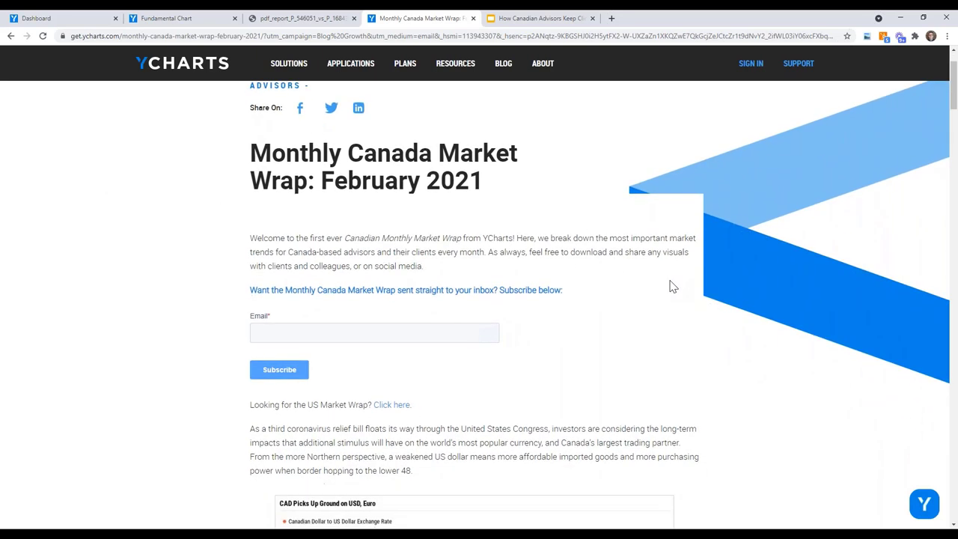
{"action": "scroll", "coordinate": [671, 287], "scroll_direction": "down", "scroll_amount": 3}
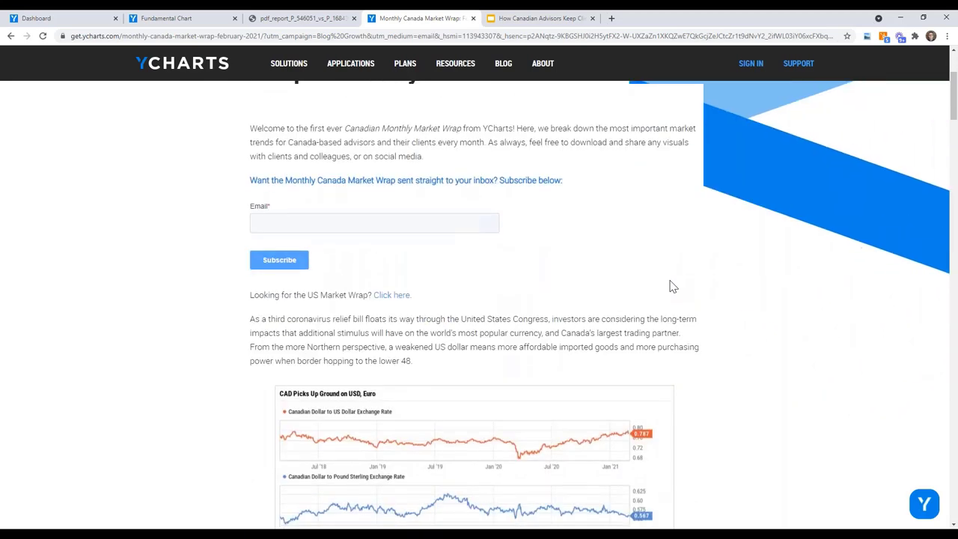
{"action": "scroll", "coordinate": [763, 327], "scroll_direction": "down", "scroll_amount": 2}
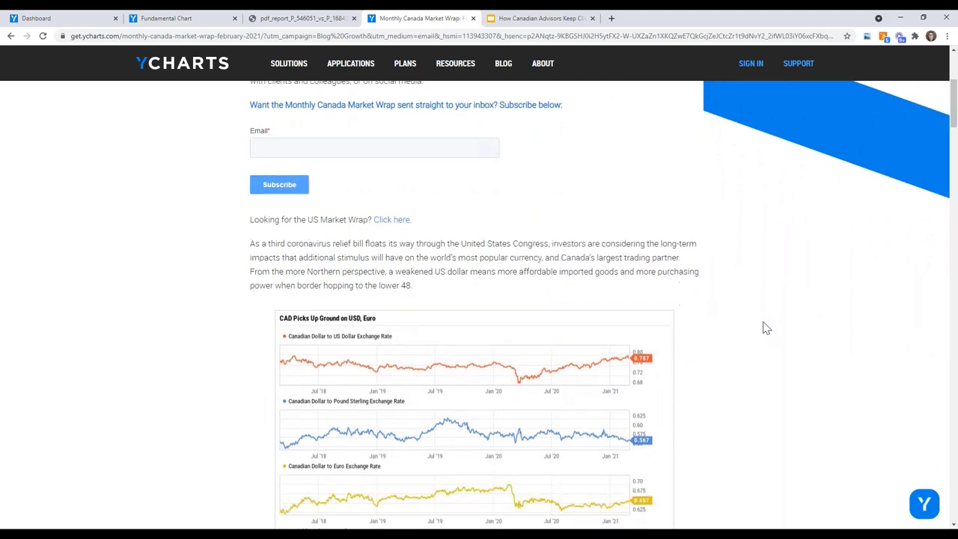
{"action": "scroll", "coordinate": [765, 327], "scroll_direction": "down", "scroll_amount": 2}
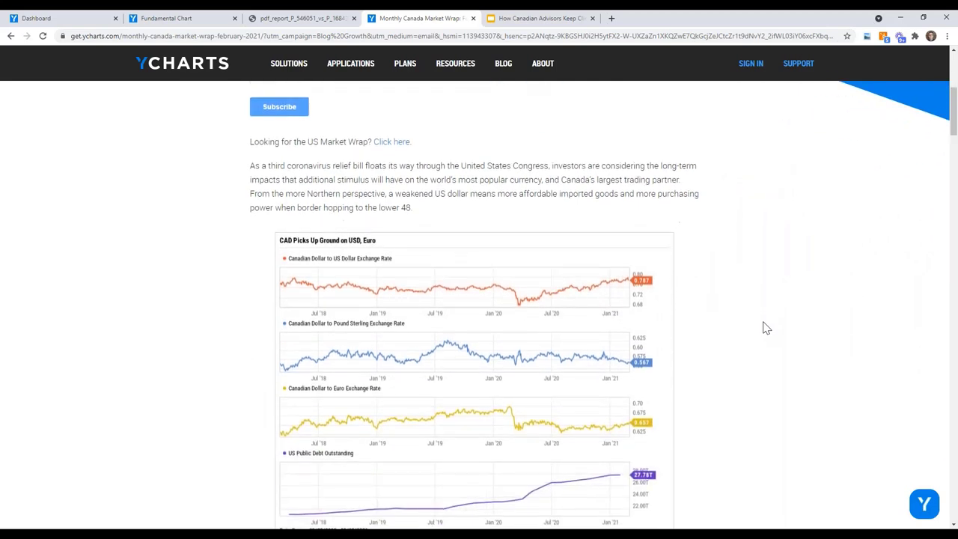
{"action": "scroll", "coordinate": [764, 327], "scroll_direction": "down", "scroll_amount": 3}
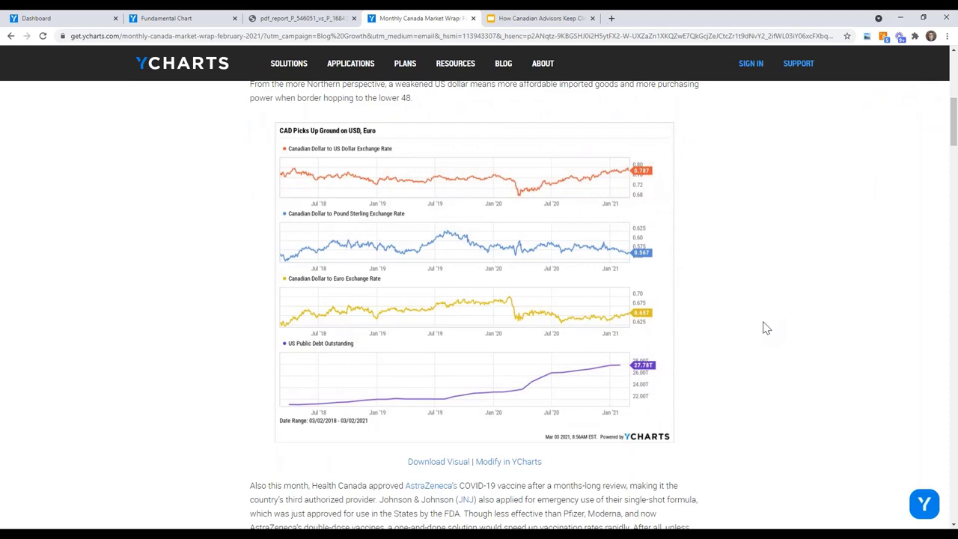
{"action": "scroll", "coordinate": [764, 327], "scroll_direction": "down", "scroll_amount": 10}
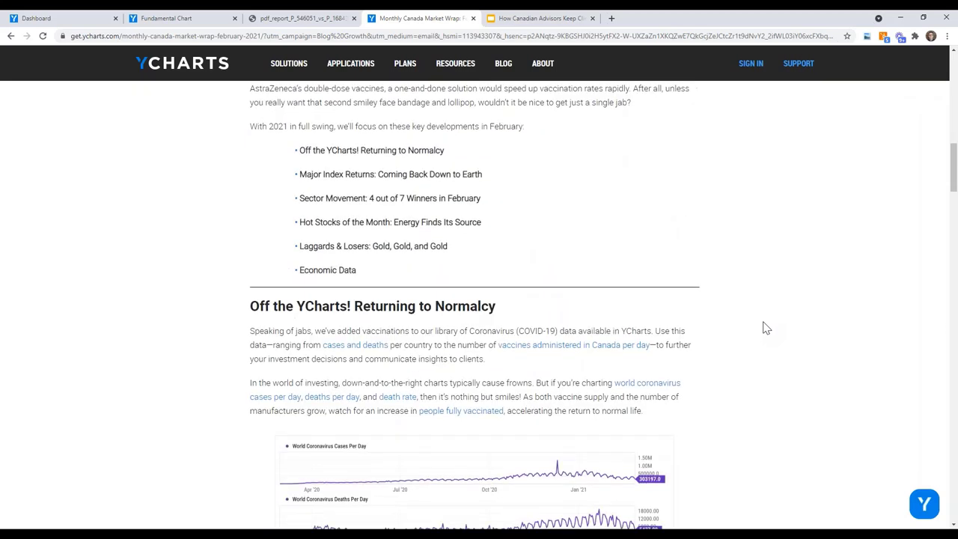
{"action": "scroll", "coordinate": [764, 327], "scroll_direction": "down", "scroll_amount": 4}
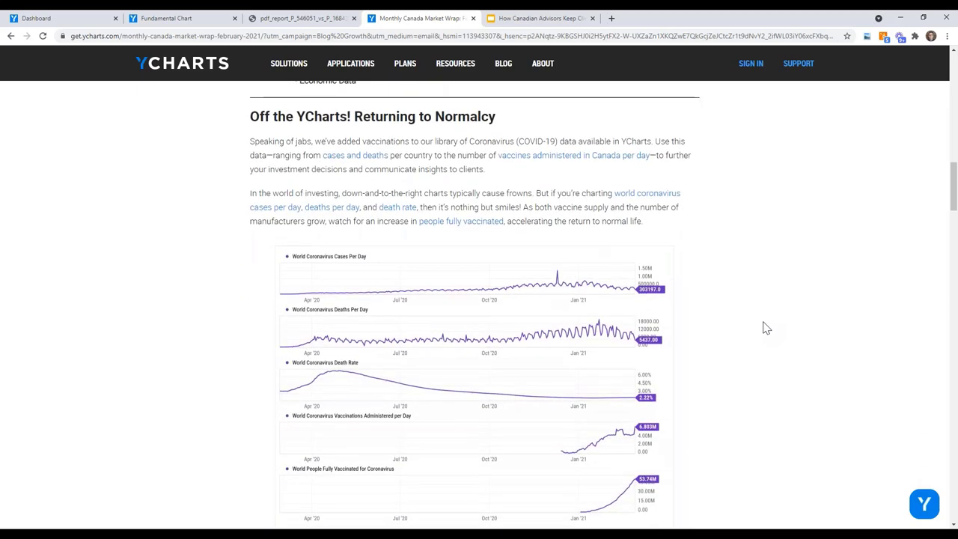
{"action": "scroll", "coordinate": [765, 327], "scroll_direction": "down", "scroll_amount": 6}
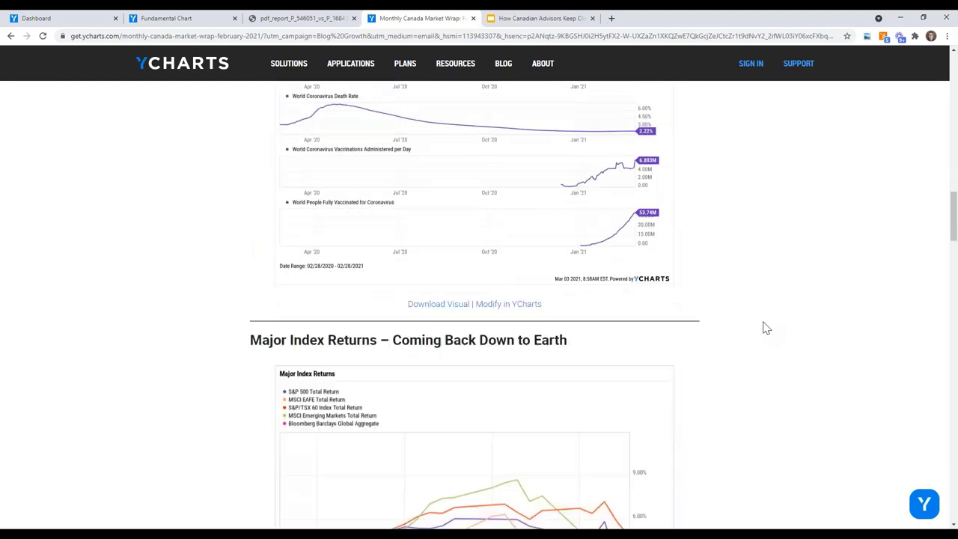
{"action": "scroll", "coordinate": [764, 327], "scroll_direction": "down", "scroll_amount": 7}
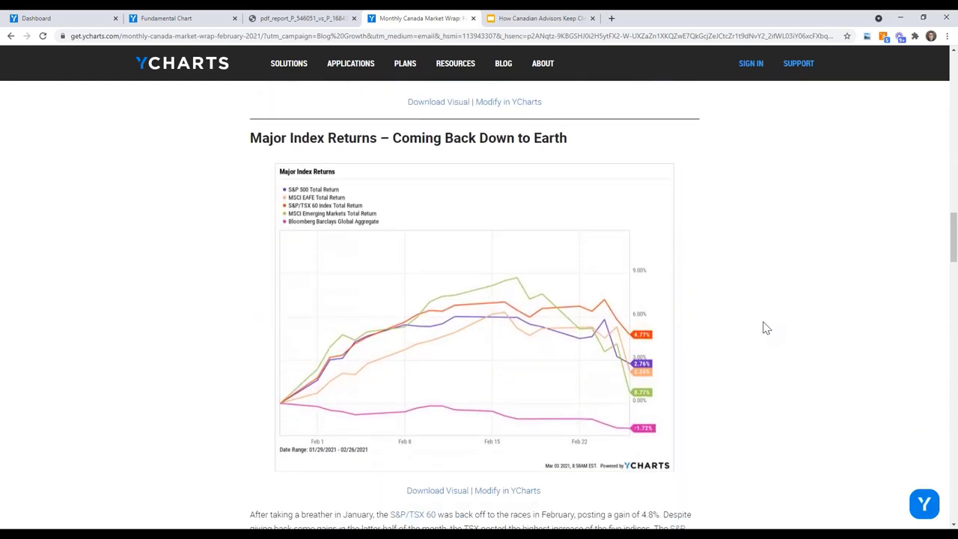
{"action": "scroll", "coordinate": [765, 327], "scroll_direction": "down", "scroll_amount": 1}
{"action": "scroll", "coordinate": [766, 328], "scroll_direction": "down", "scroll_amount": 5}
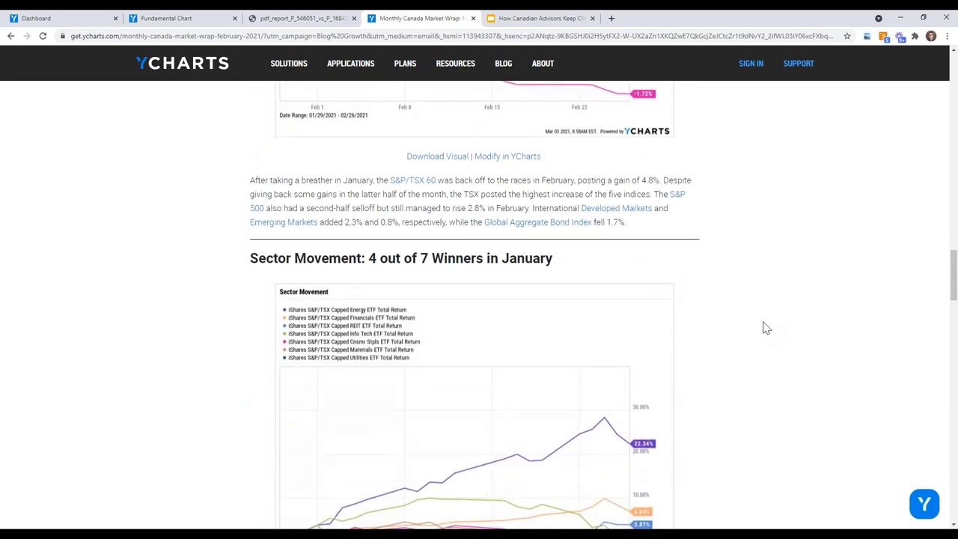
{"action": "scroll", "coordinate": [765, 328], "scroll_direction": "down", "scroll_amount": 4}
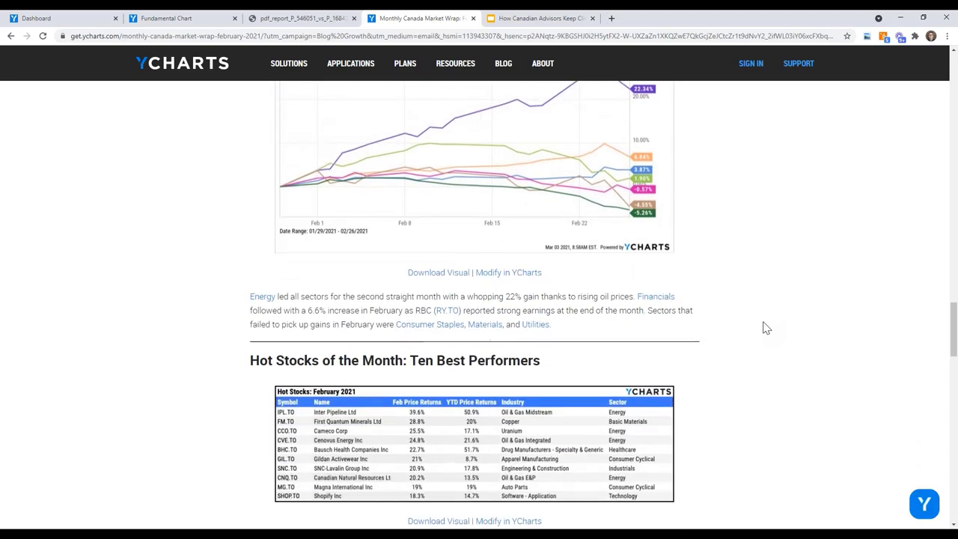
{"action": "scroll", "coordinate": [765, 328], "scroll_direction": "down", "scroll_amount": 1}
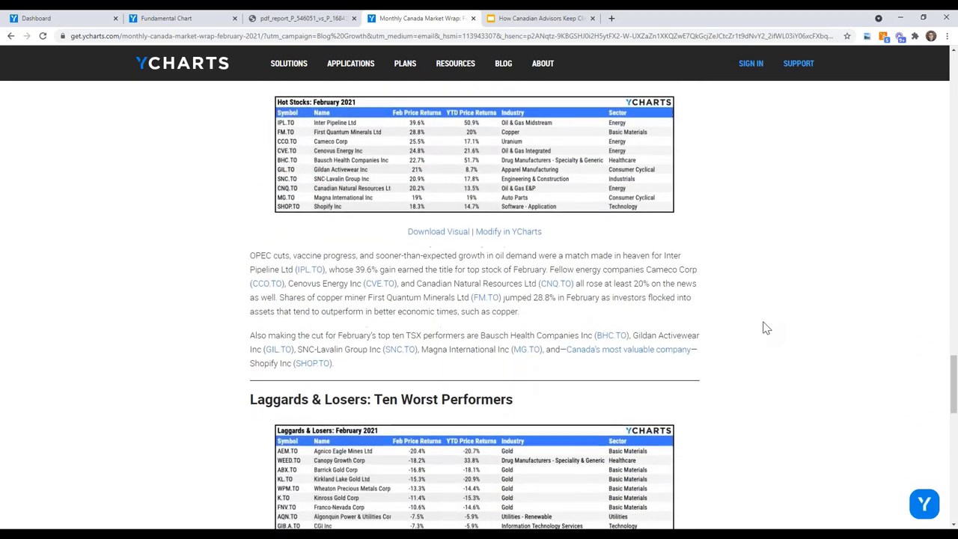
{"action": "scroll", "coordinate": [765, 328], "scroll_direction": "down", "scroll_amount": 1}
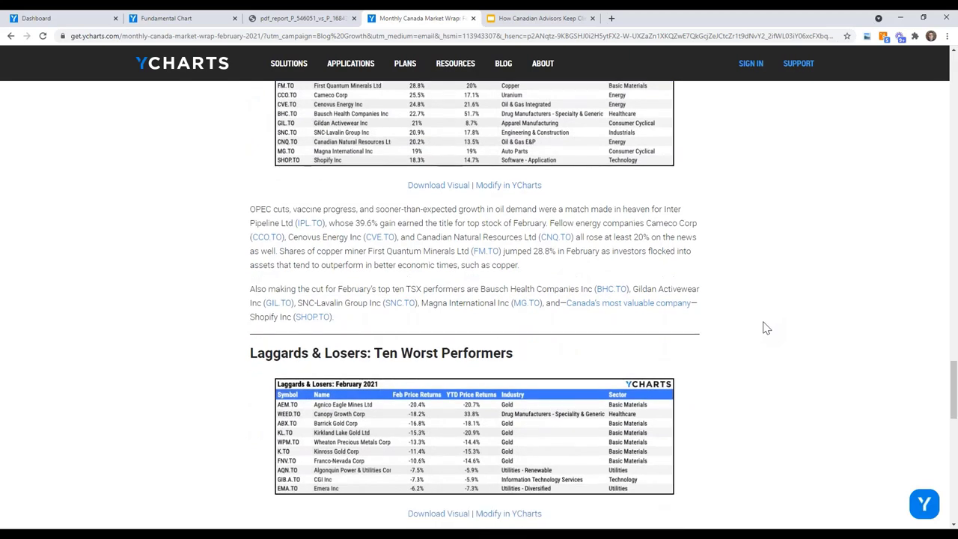
{"action": "scroll", "coordinate": [765, 327], "scroll_direction": "up", "scroll_amount": 1}
{"action": "scroll", "coordinate": [479, 306], "scroll_direction": "up", "scroll_amount": 10}
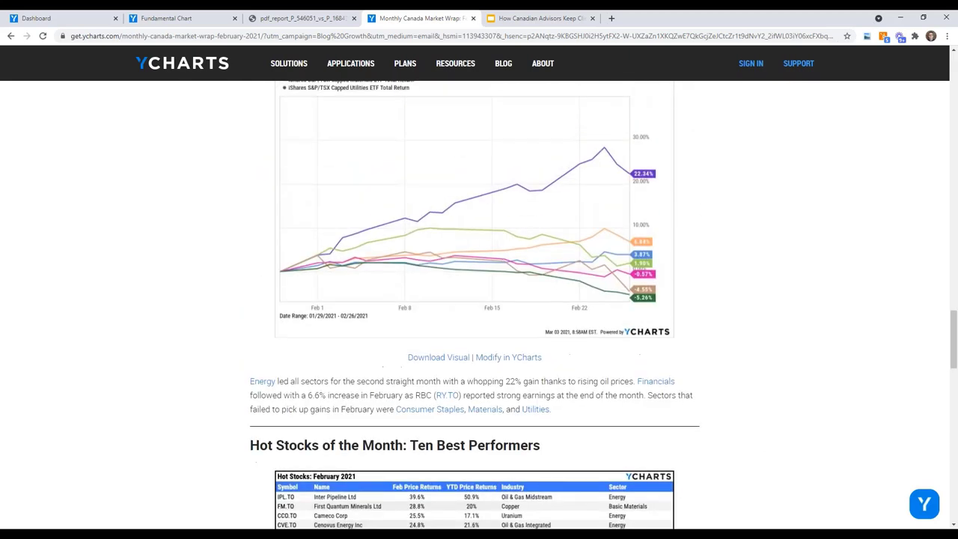
{"action": "scroll", "coordinate": [479, 305], "scroll_direction": "up", "scroll_amount": 15}
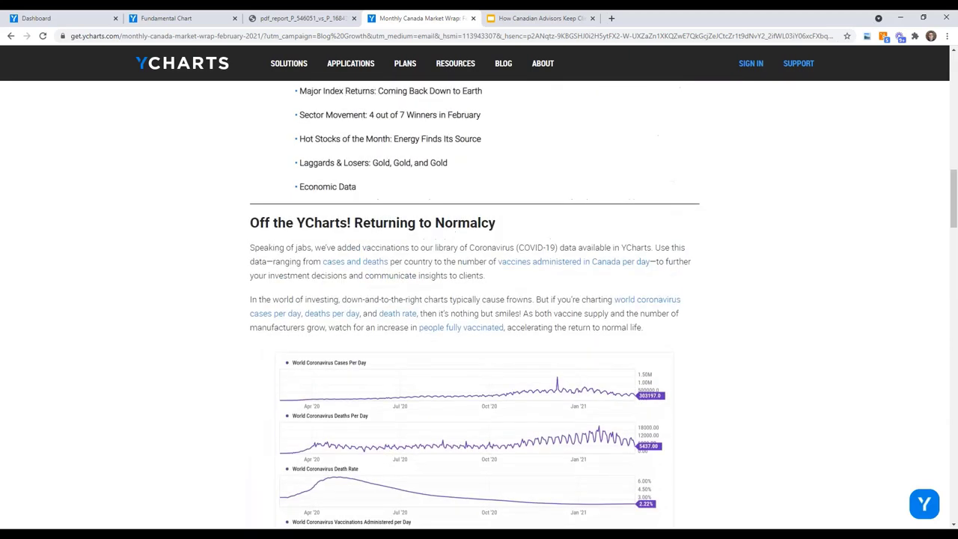
{"action": "scroll", "coordinate": [479, 305], "scroll_direction": "up", "scroll_amount": 4}
{"action": "scroll", "coordinate": [521, 381], "scroll_direction": "down", "scroll_amount": 2}
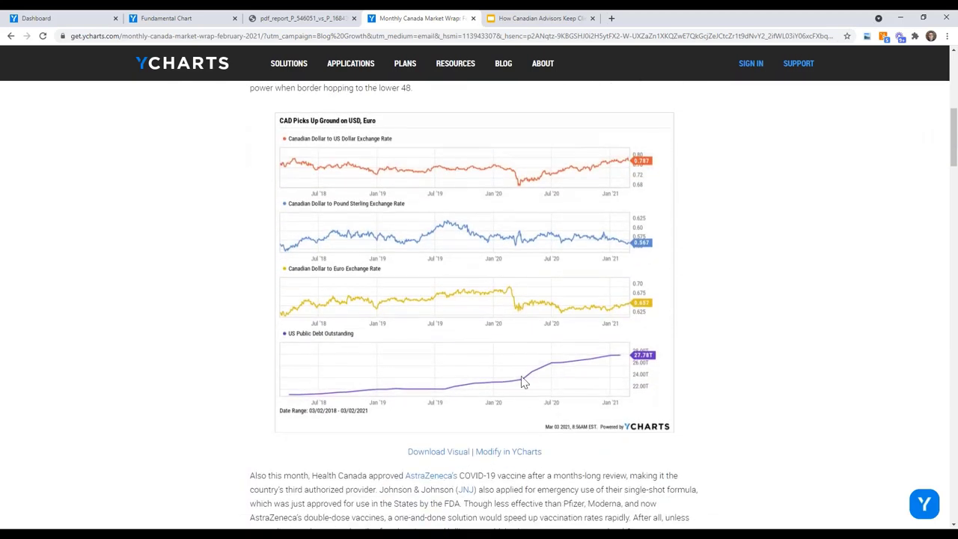
{"action": "left_click", "coordinate": [514, 452]}
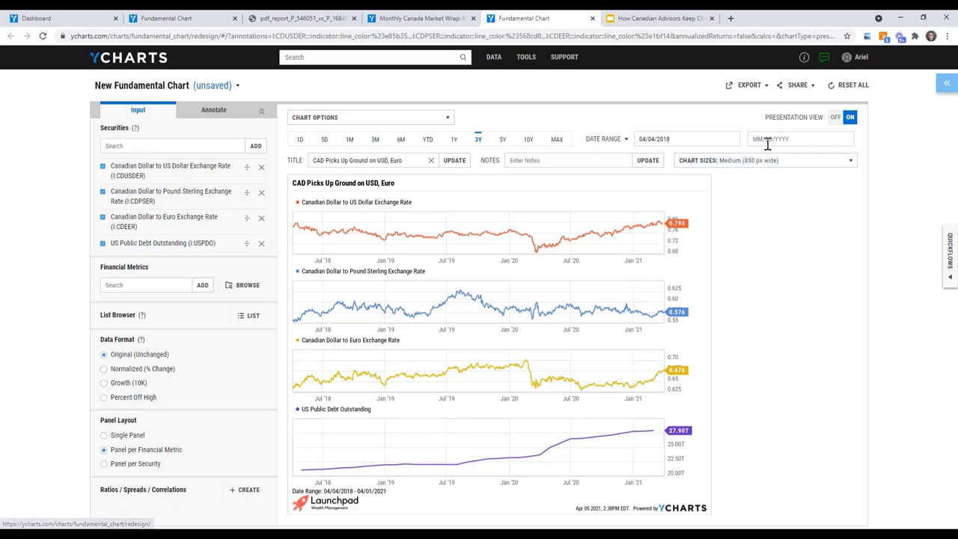
- Download the CAD Picks Up Ground on USD, Euro chart as a PNG and view the image
{"action": "left_click", "coordinate": [749, 88]}
{"action": "left_click", "coordinate": [757, 124]}
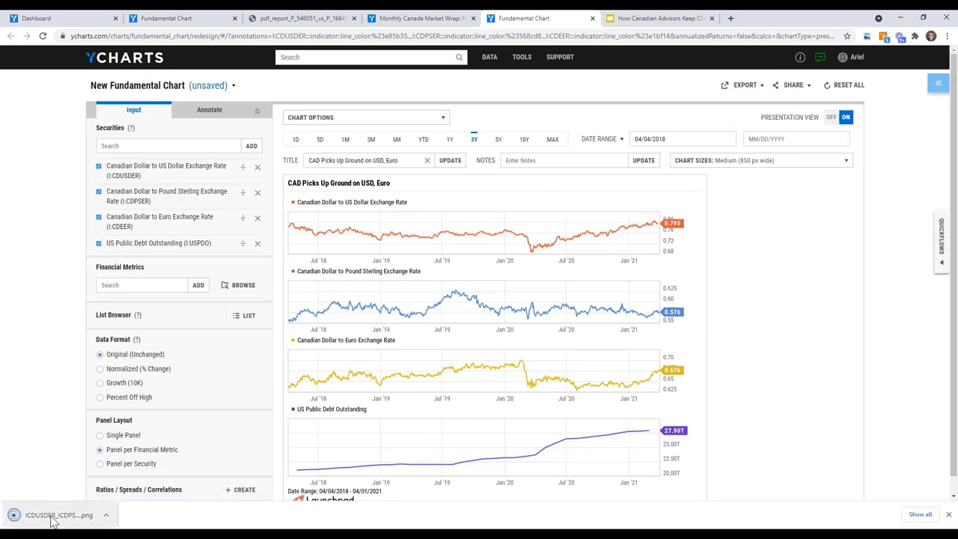
{"action": "left_click", "coordinate": [53, 517]}
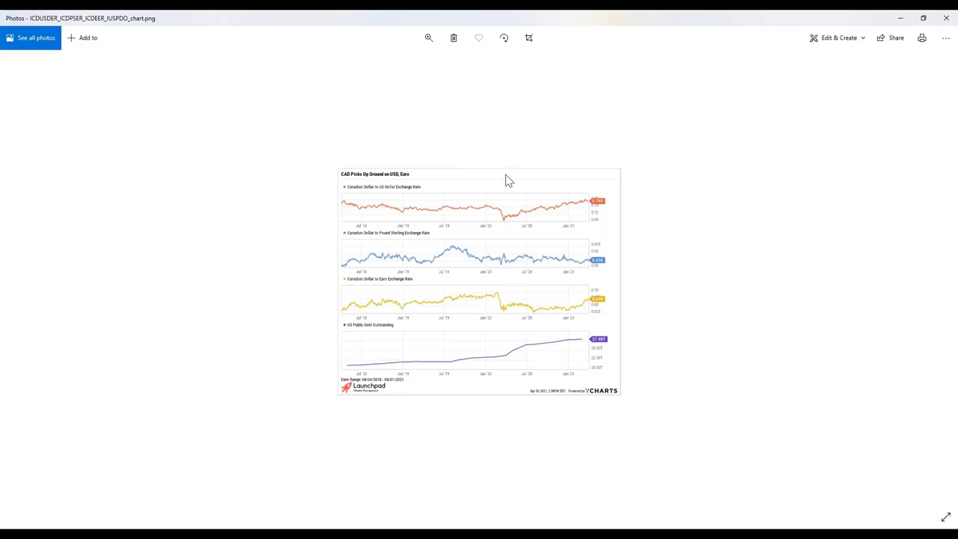
{"action": "left_click", "coordinate": [945, 18]}
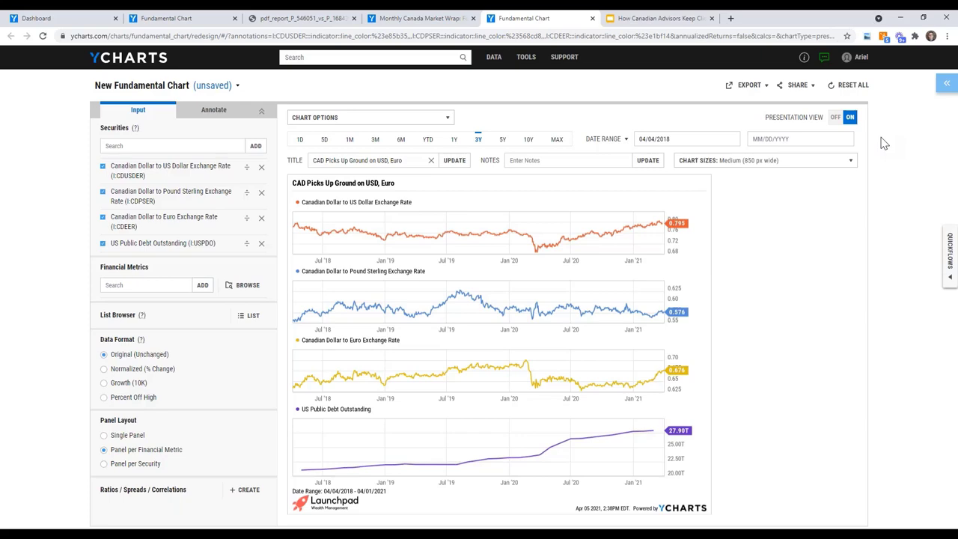
- Return to the Monthly Canada Market Wrap article and scroll up to its title
{"action": "left_click", "coordinate": [410, 14]}
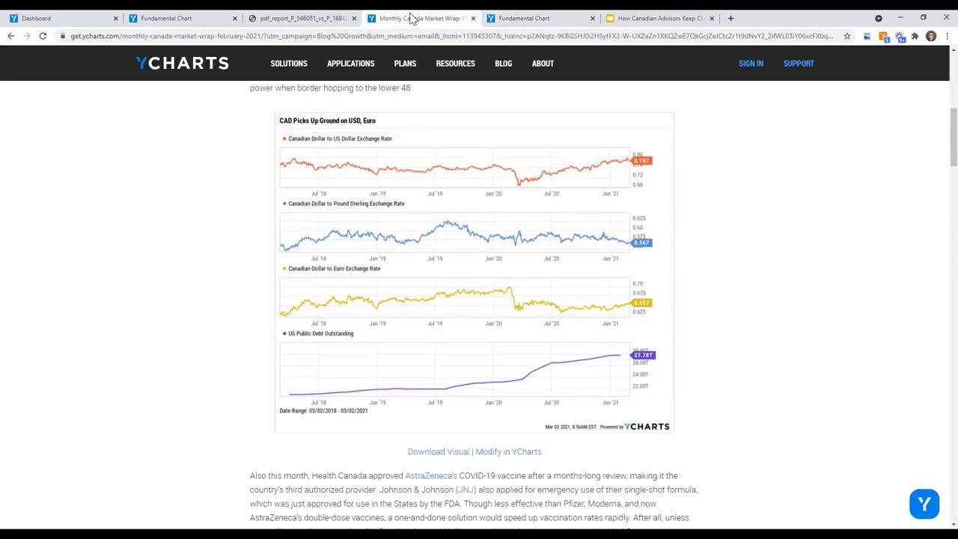
{"action": "scroll", "coordinate": [395, 192], "scroll_direction": "up", "scroll_amount": 10}
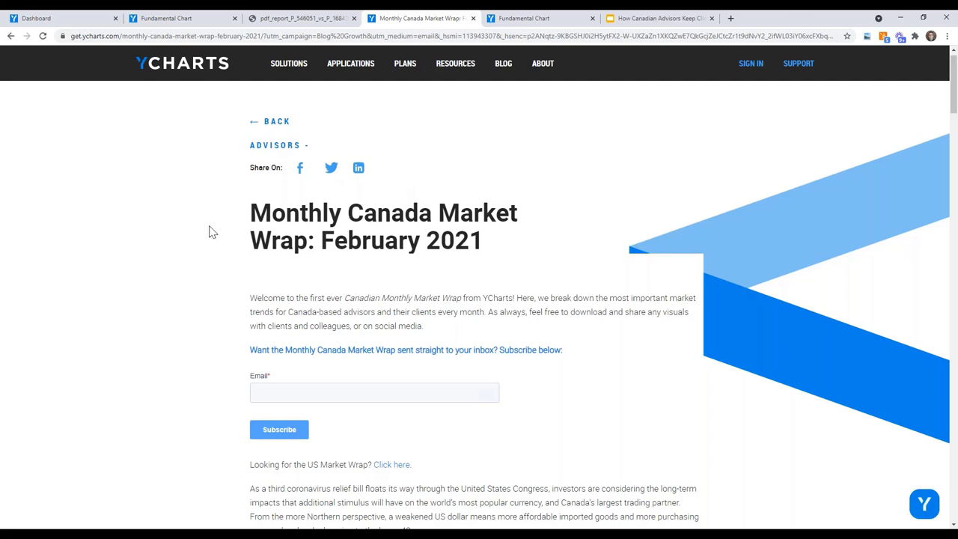
- Switch to the March 2021 Canada Fund Strategy Flows Report PDF and scroll through its equity and fixed income flow tables
{"action": "mouse_move", "coordinate": [106, 535]}
{"action": "left_click", "coordinate": [108, 495]}
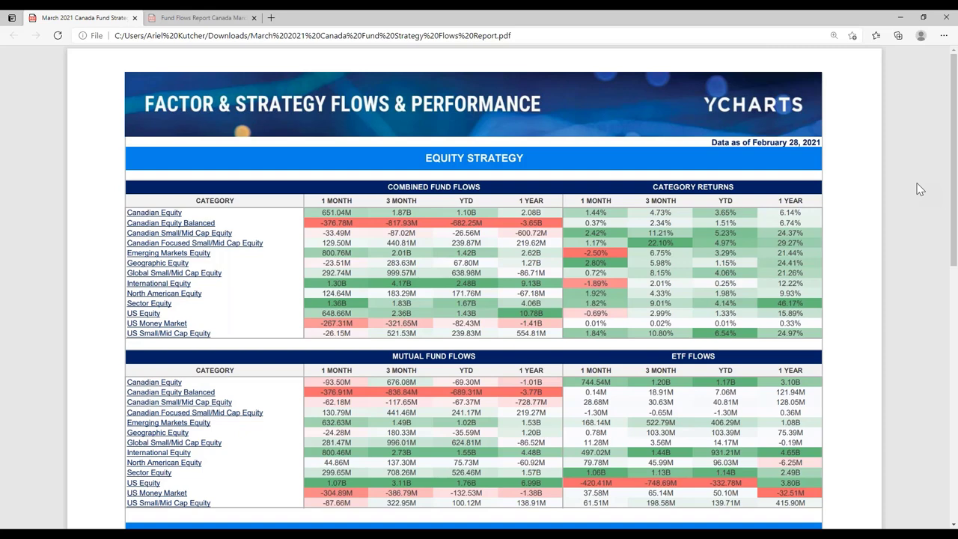
{"action": "scroll", "coordinate": [919, 189], "scroll_direction": "down", "scroll_amount": 3}
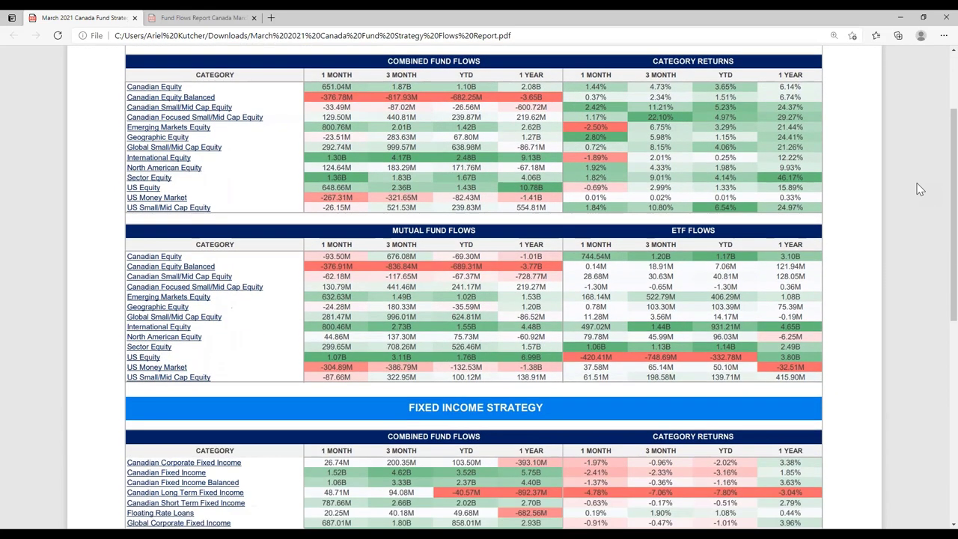
{"action": "scroll", "coordinate": [919, 189], "scroll_direction": "down", "scroll_amount": 1}
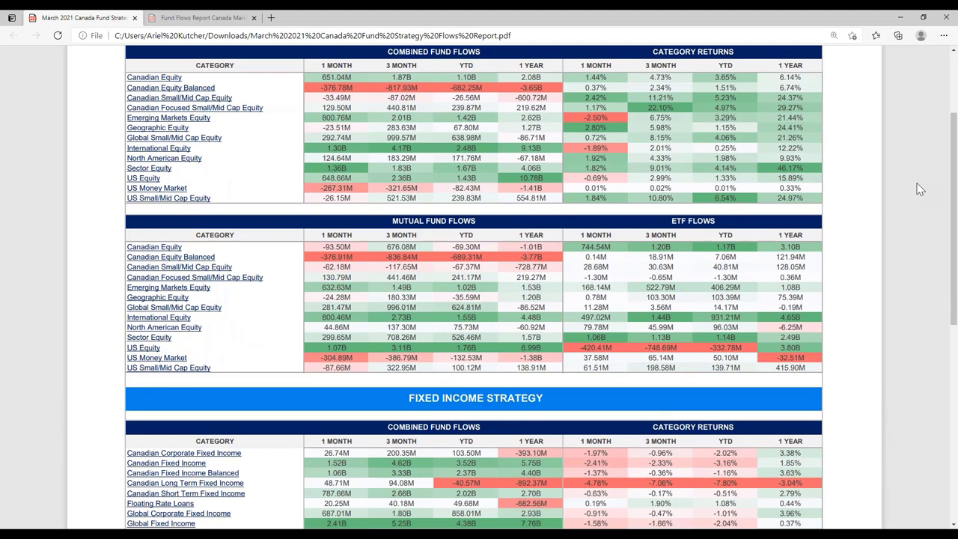
{"action": "scroll", "coordinate": [920, 189], "scroll_direction": "down", "scroll_amount": 4}
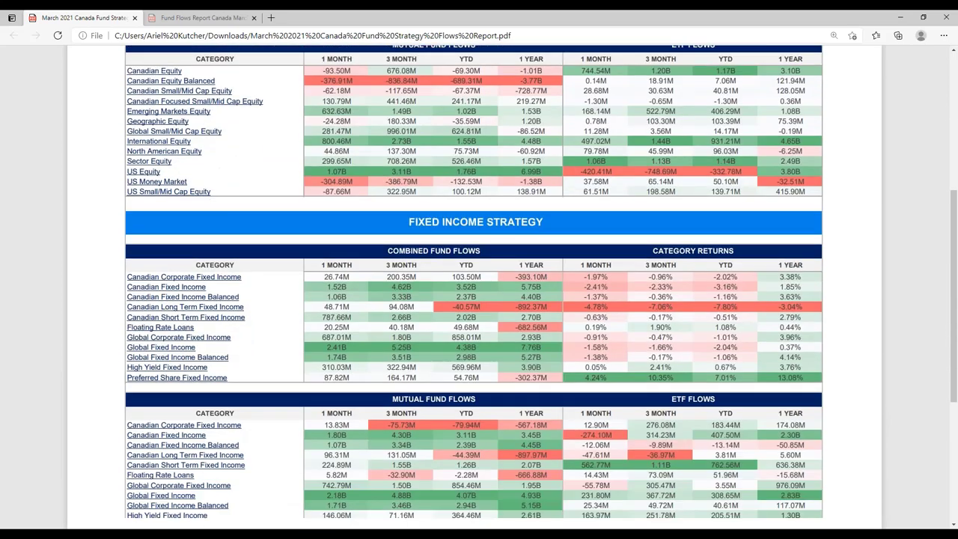
{"action": "scroll", "coordinate": [919, 189], "scroll_direction": "down", "scroll_amount": 6}
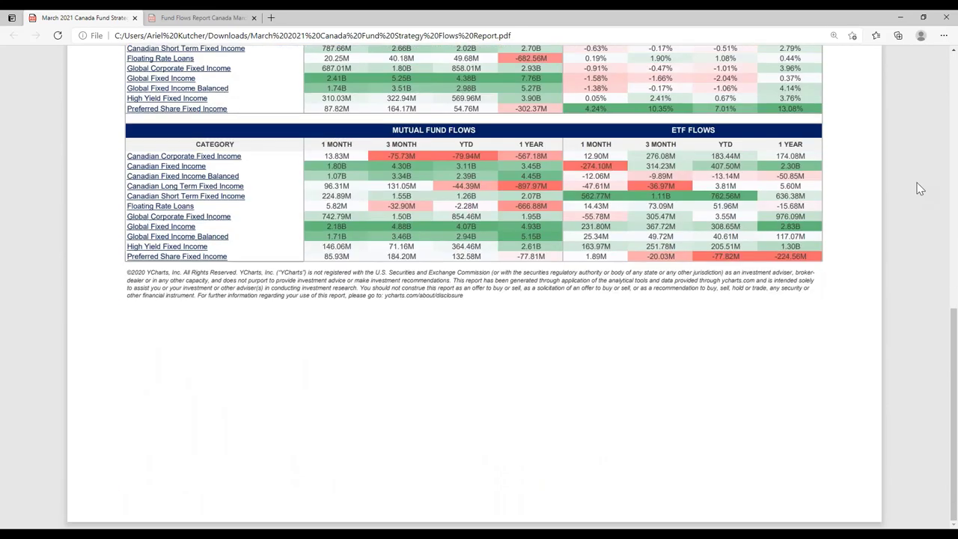
{"action": "scroll", "coordinate": [919, 189], "scroll_direction": "up", "scroll_amount": 13}
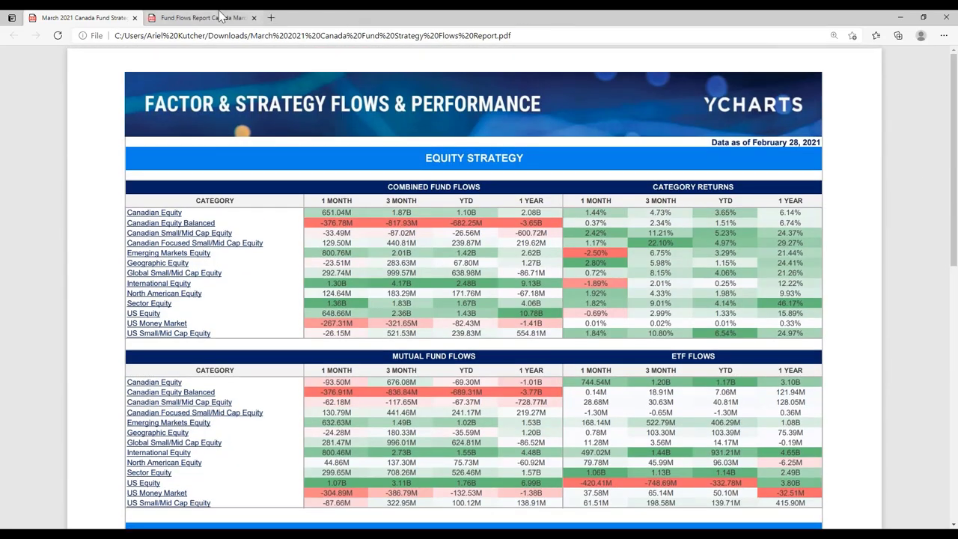
- Return to the Fund Flows Report PDF and read down through the Most Outflows tables to the footer
{"action": "left_click", "coordinate": [193, 17]}
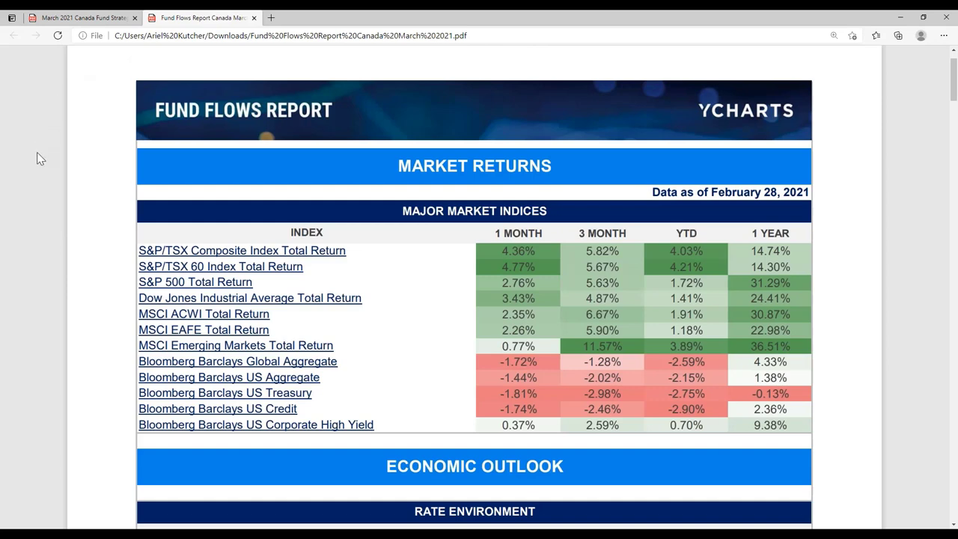
{"action": "scroll", "coordinate": [37, 159], "scroll_direction": "down", "scroll_amount": 1}
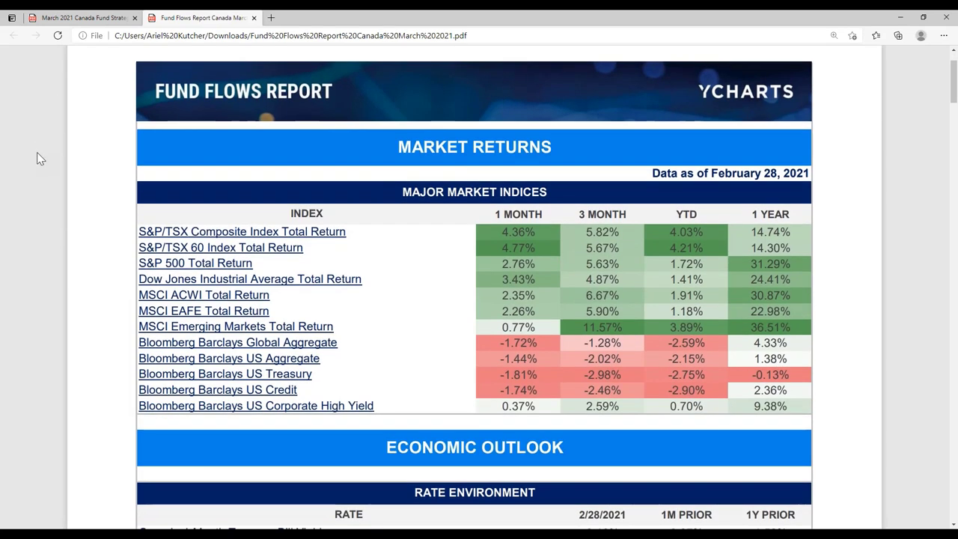
{"action": "scroll", "coordinate": [37, 158], "scroll_direction": "down", "scroll_amount": 2}
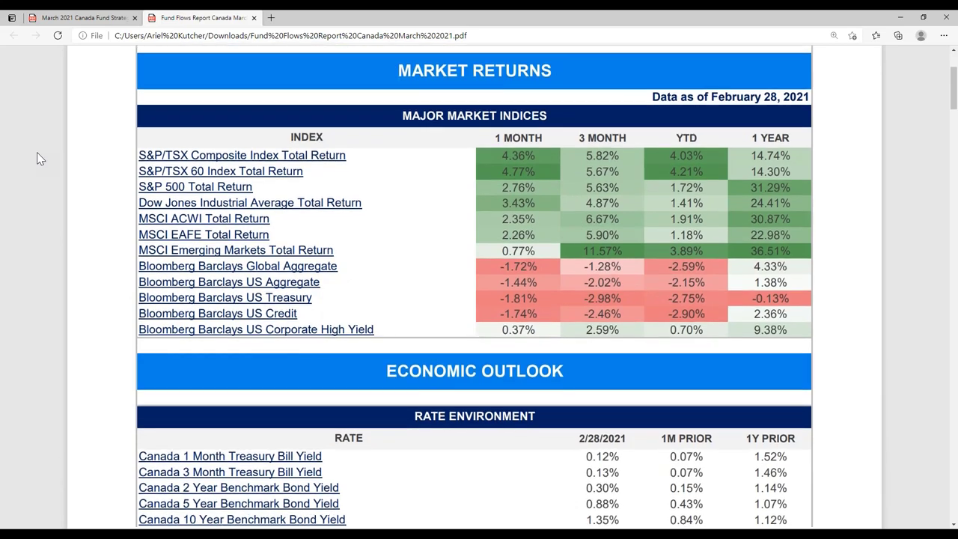
{"action": "scroll", "coordinate": [37, 159], "scroll_direction": "down", "scroll_amount": 4}
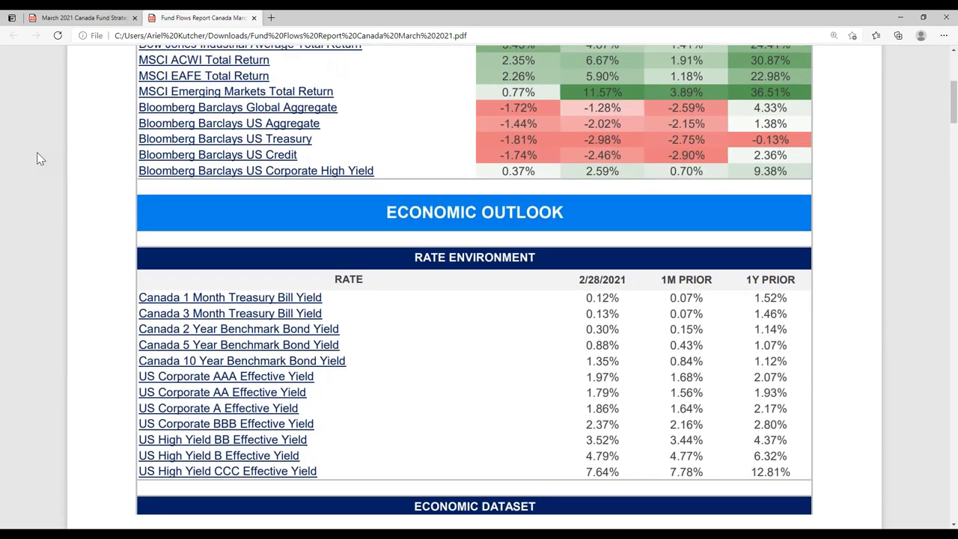
{"action": "scroll", "coordinate": [37, 158], "scroll_direction": "down", "scroll_amount": 4}
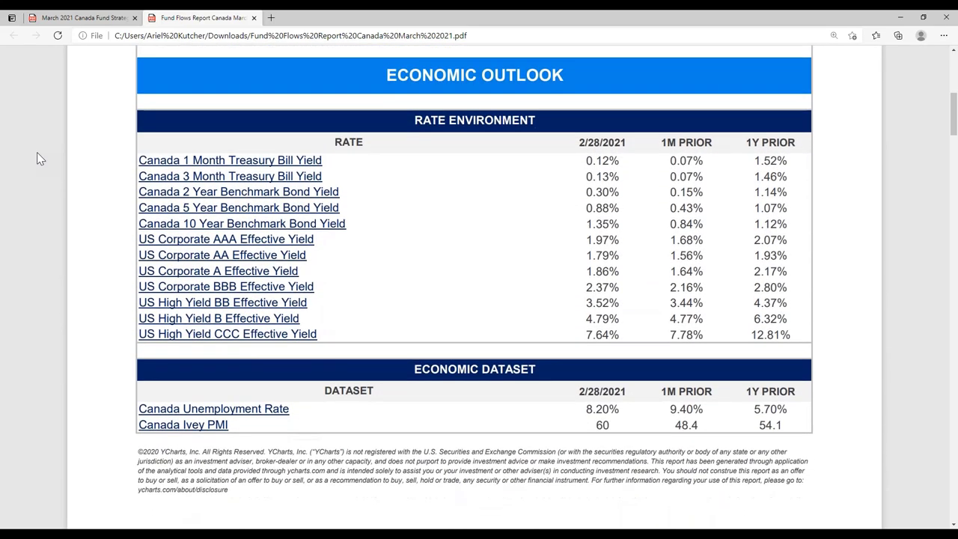
{"action": "scroll", "coordinate": [40, 158], "scroll_direction": "down", "scroll_amount": 5}
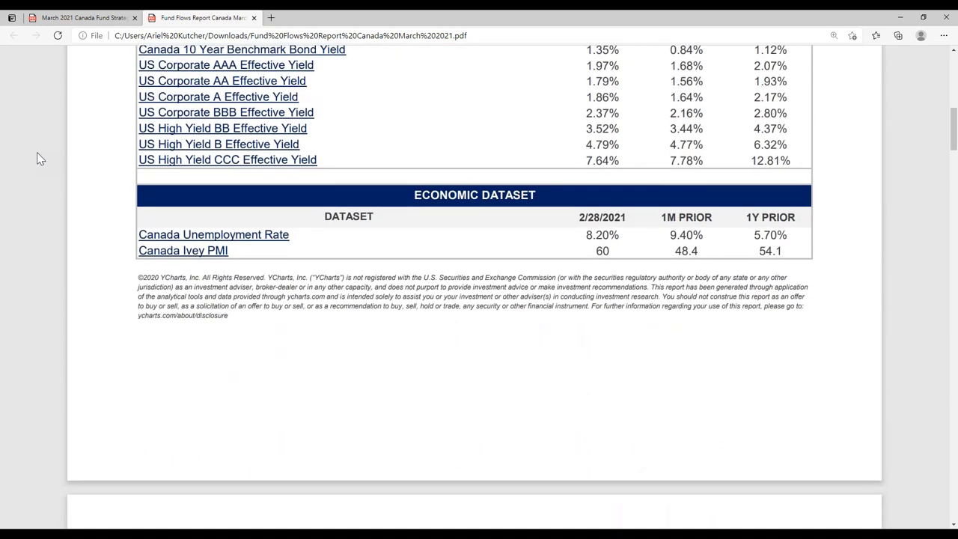
{"action": "scroll", "coordinate": [40, 159], "scroll_direction": "down", "scroll_amount": 9}
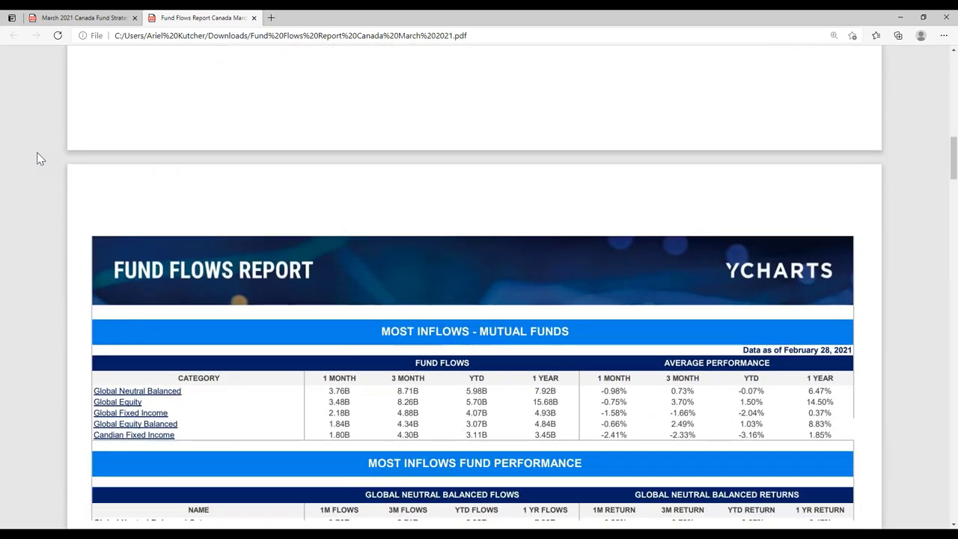
{"action": "scroll", "coordinate": [36, 153], "scroll_direction": "down", "scroll_amount": 6}
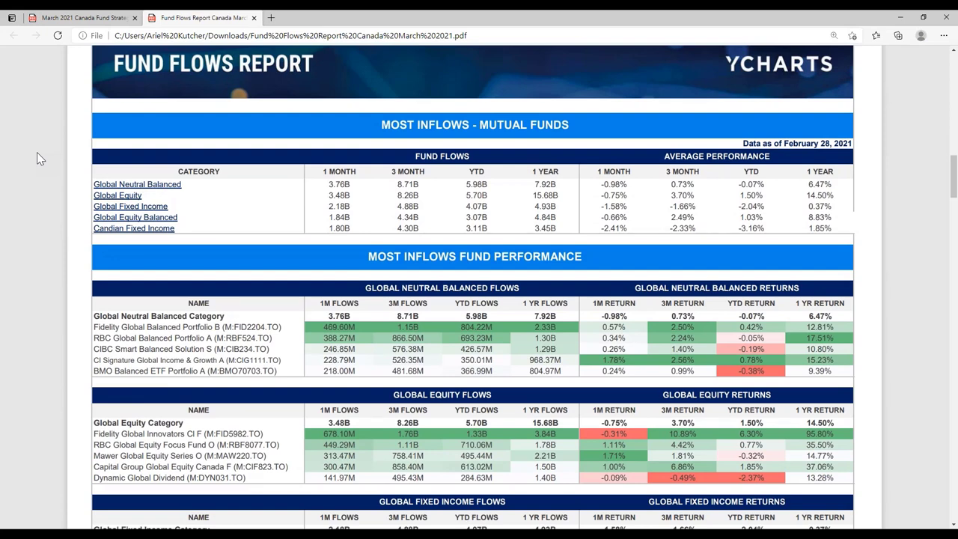
{"action": "scroll", "coordinate": [38, 157], "scroll_direction": "down", "scroll_amount": 3}
{"action": "scroll", "coordinate": [37, 152], "scroll_direction": "down", "scroll_amount": 4}
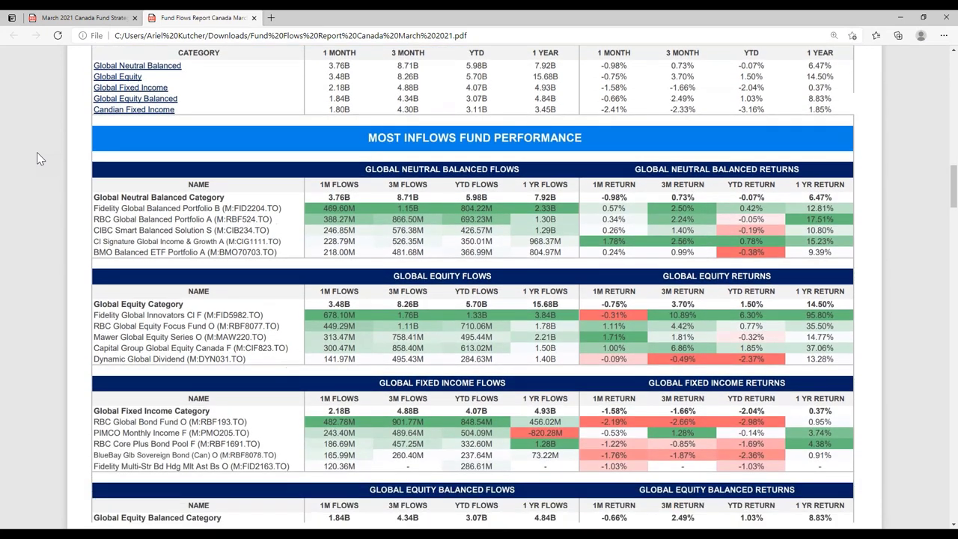
{"action": "scroll", "coordinate": [37, 153], "scroll_direction": "down", "scroll_amount": 6}
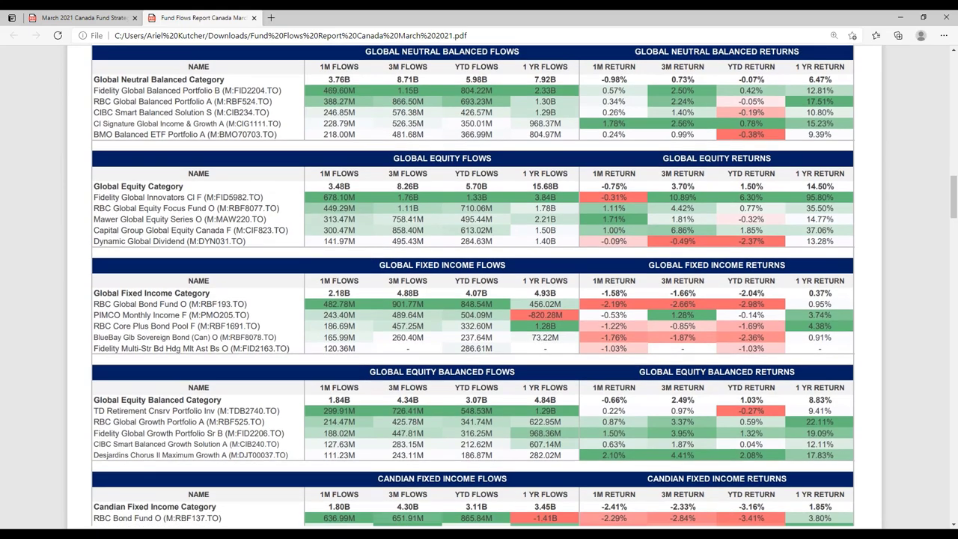
{"action": "scroll", "coordinate": [37, 153], "scroll_direction": "down", "scroll_amount": 12}
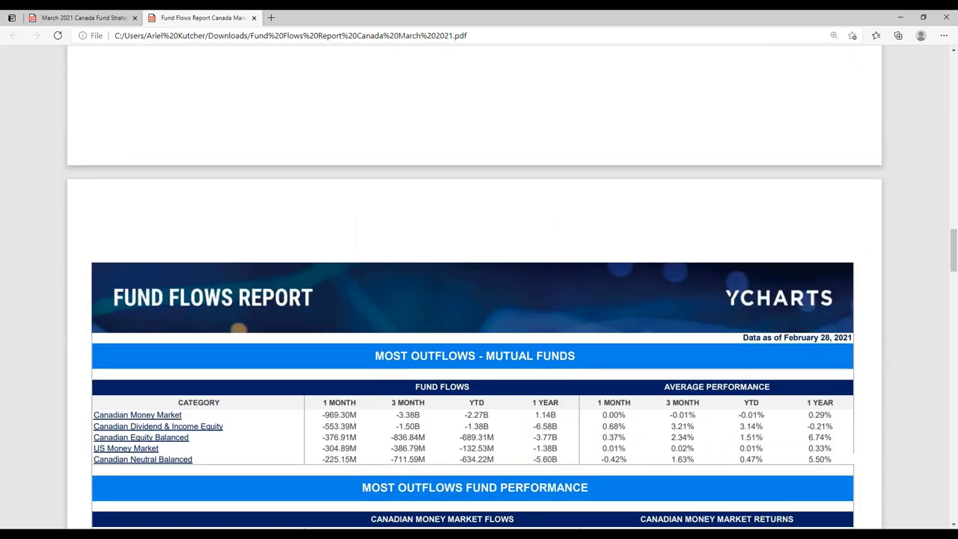
{"action": "scroll", "coordinate": [37, 153], "scroll_direction": "down", "scroll_amount": 6}
{"action": "scroll", "coordinate": [478, 299], "scroll_direction": "down", "scroll_amount": 1}
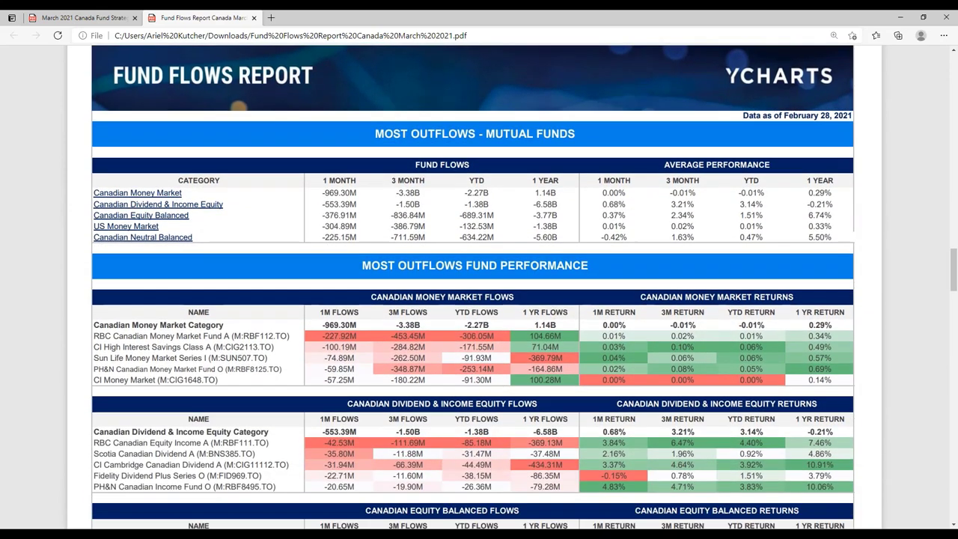
{"action": "scroll", "coordinate": [479, 299], "scroll_direction": "down", "scroll_amount": 2}
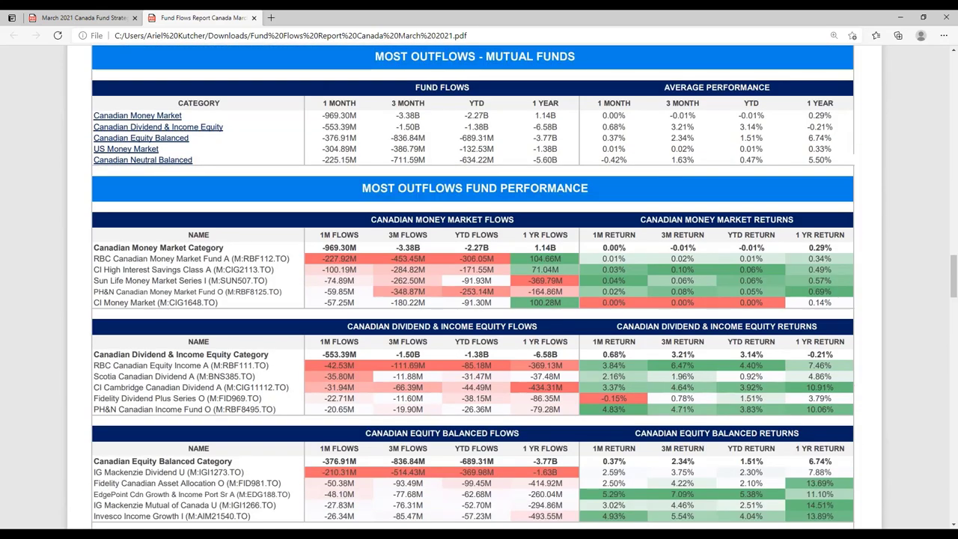
{"action": "scroll", "coordinate": [479, 299], "scroll_direction": "down", "scroll_amount": 2}
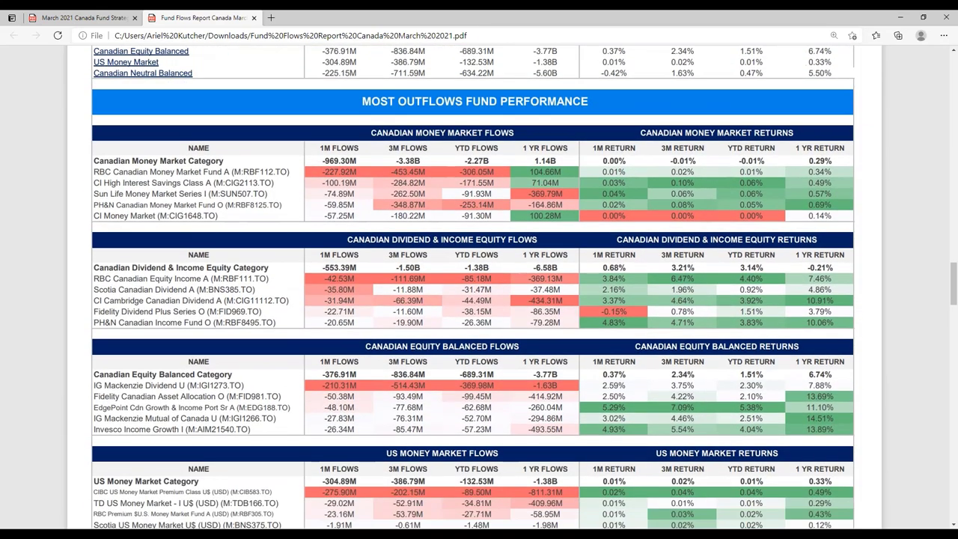
{"action": "scroll", "coordinate": [479, 300], "scroll_direction": "down", "scroll_amount": 2}
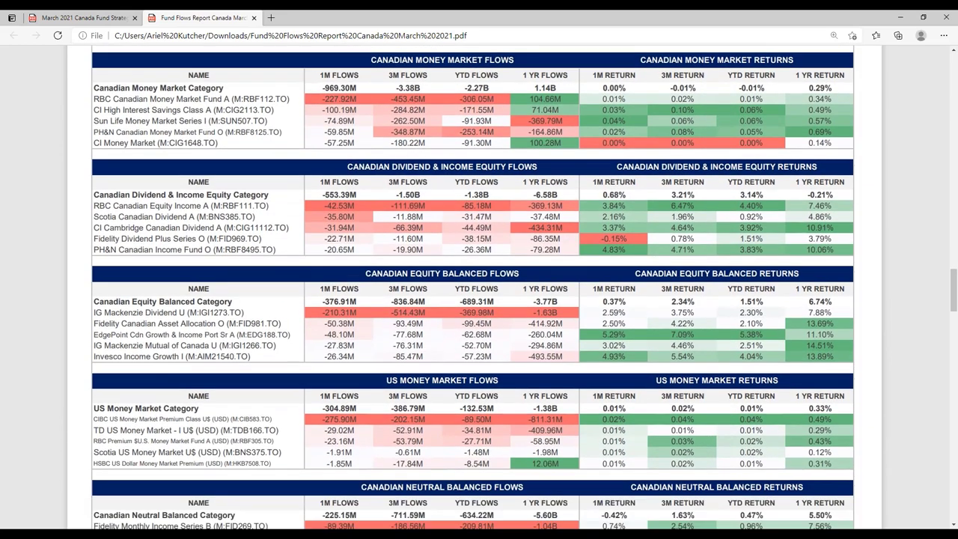
{"action": "scroll", "coordinate": [479, 300], "scroll_direction": "down", "scroll_amount": 1}
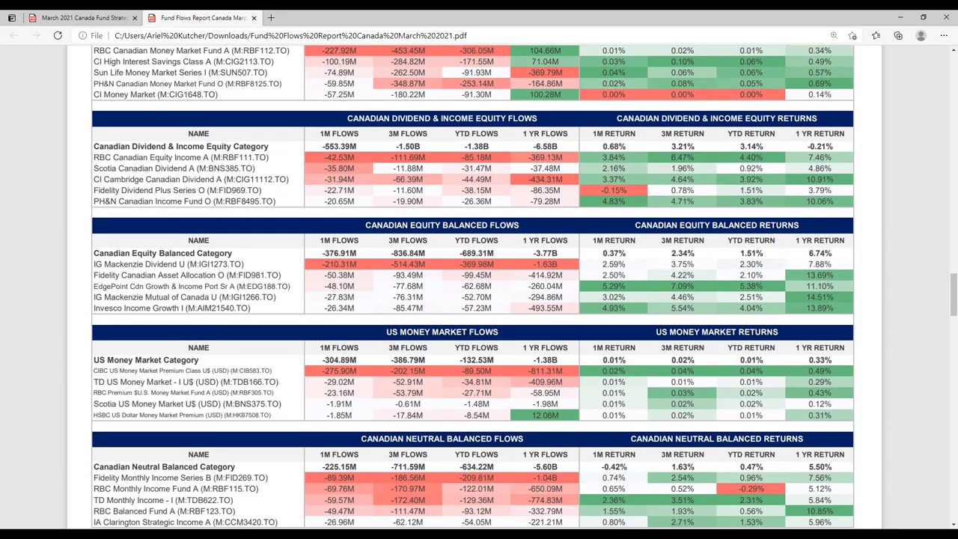
{"action": "scroll", "coordinate": [479, 299], "scroll_direction": "down", "scroll_amount": 1}
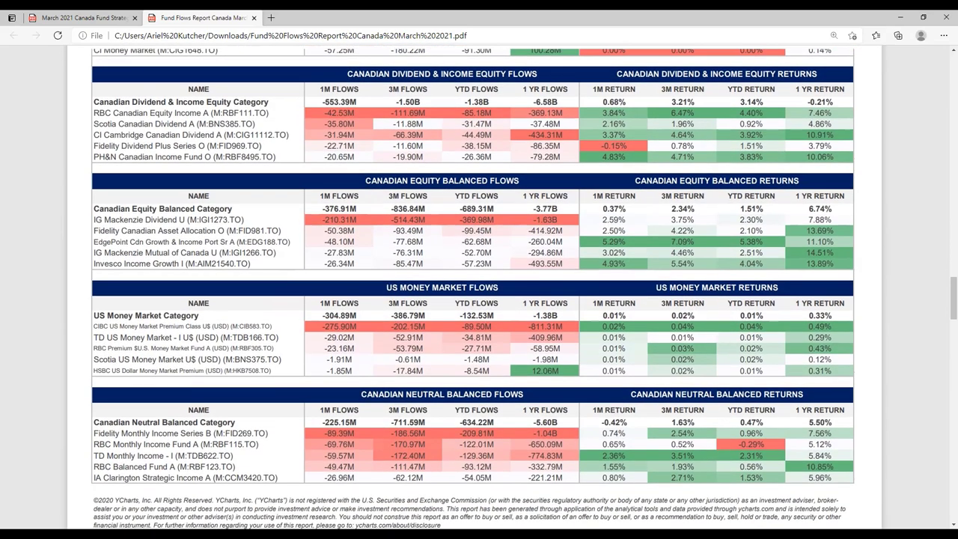
- Scroll back up to the Global Equity and Global Fixed Income tables (2.18B one-month flows)
{"action": "scroll", "coordinate": [479, 300], "scroll_direction": "up", "scroll_amount": 7}
{"action": "scroll", "coordinate": [479, 300], "scroll_direction": "up", "scroll_amount": 10}
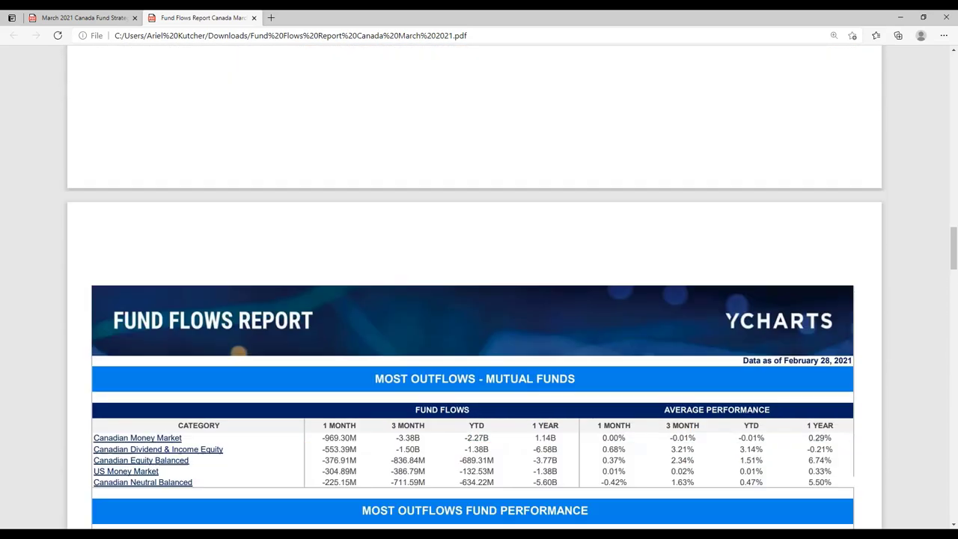
{"action": "scroll", "coordinate": [479, 300], "scroll_direction": "up", "scroll_amount": 4}
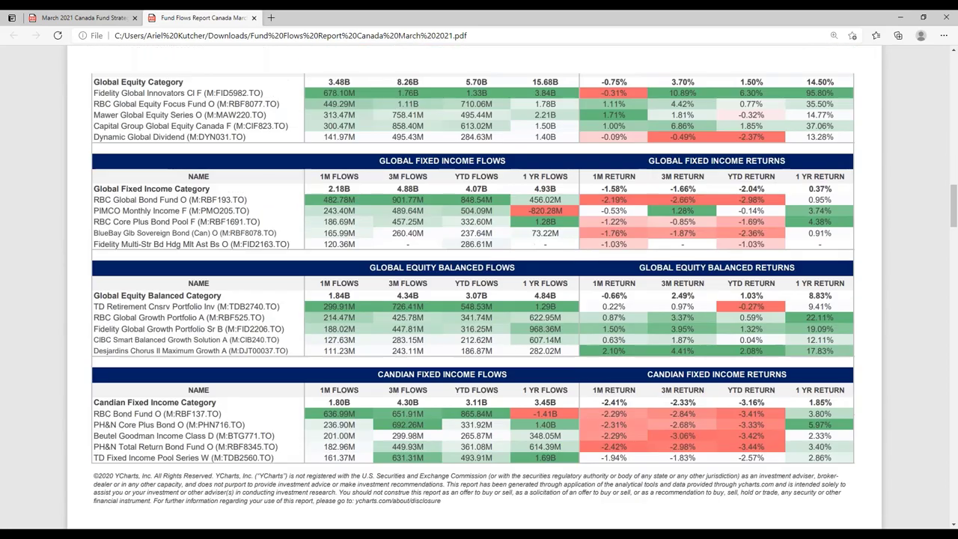
- Scroll up to the Most Inflows Fund Performance banner and the Global Neutral Balanced table
{"action": "scroll", "coordinate": [479, 300], "scroll_direction": "up", "scroll_amount": 1}
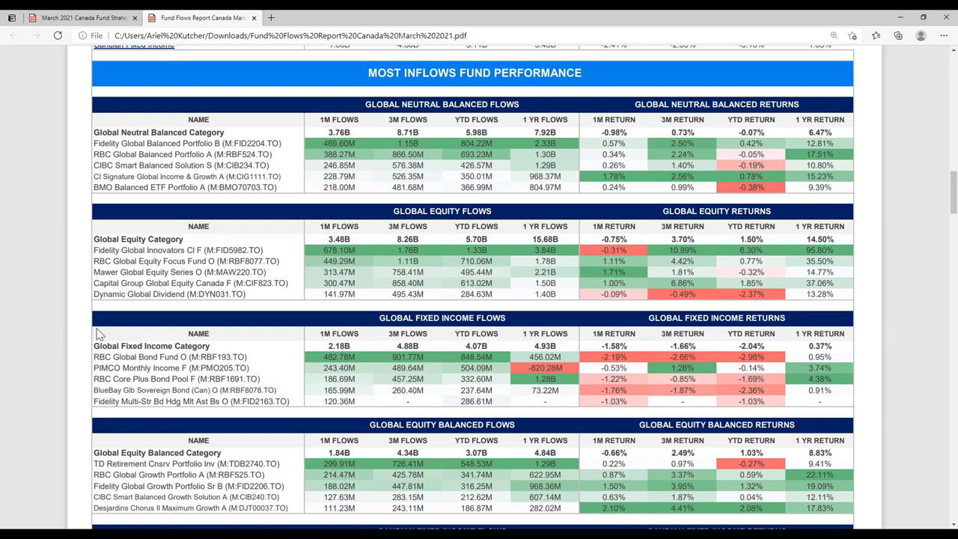
- Back in YCharts, search FID615 to open the Fidelity Canadian Opportunities Sr F quote page
{"action": "left_click", "coordinate": [903, 18]}
{"action": "left_click", "coordinate": [158, 17]}
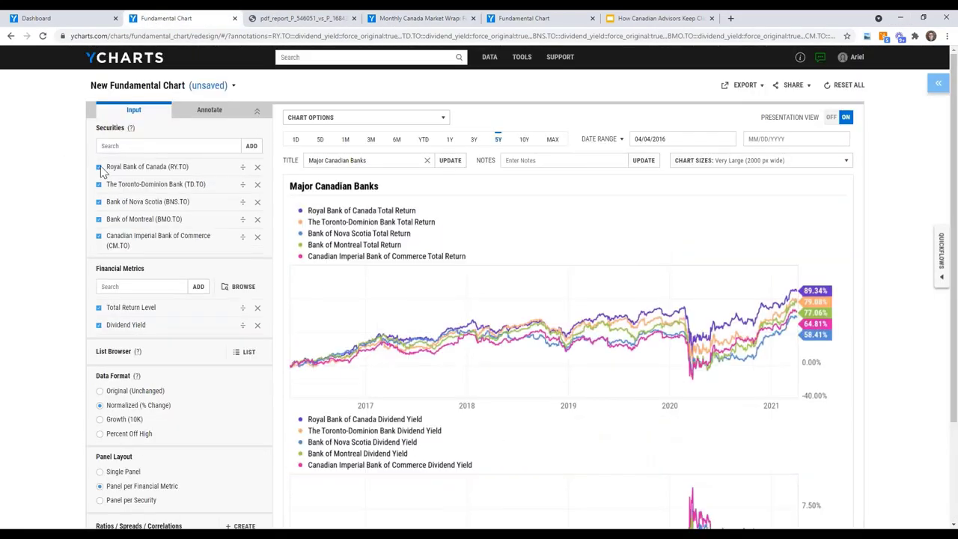
{"action": "left_click", "coordinate": [304, 58]}
{"action": "type", "text": "fid615"}
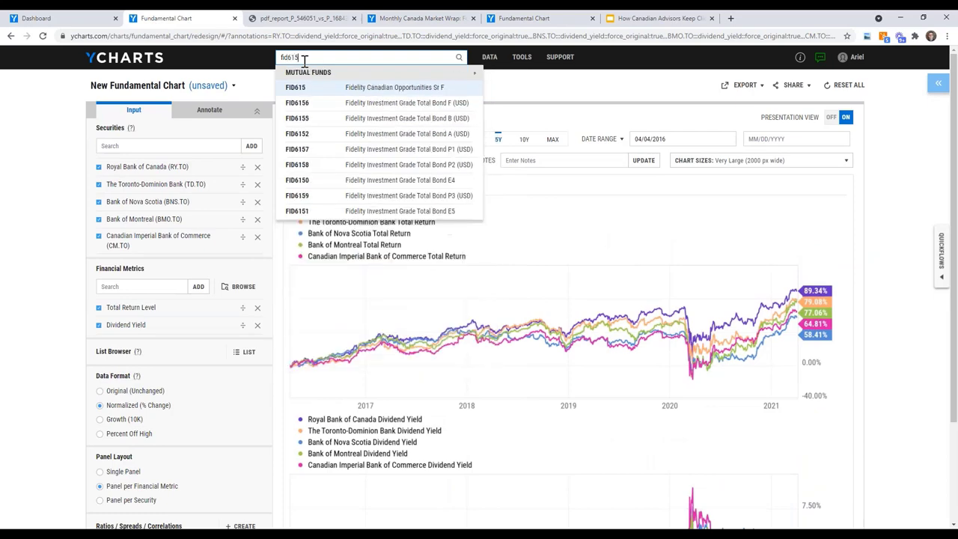
{"action": "key", "text": "Return"}
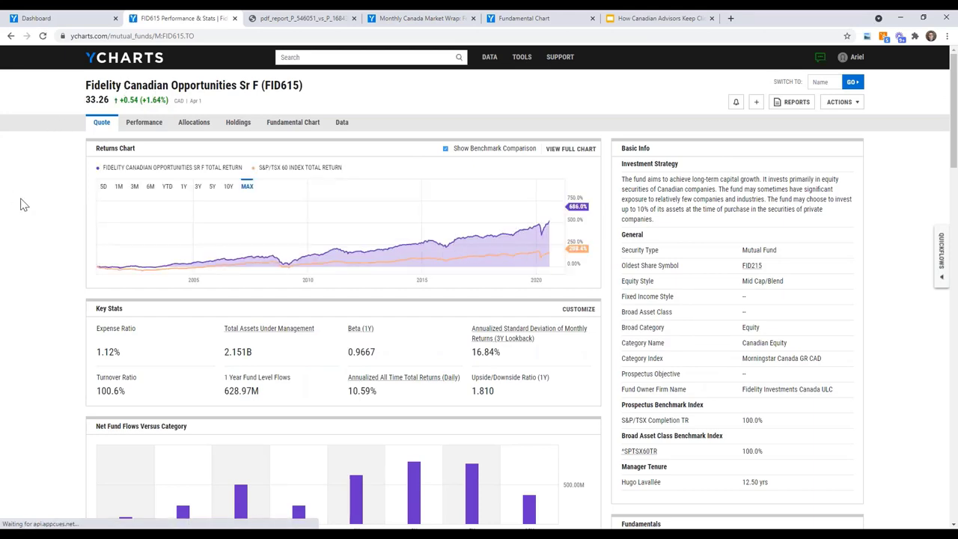
- Review the FID615 fund flows and performance versus category, then return to the page top
{"action": "scroll", "coordinate": [30, 211], "scroll_direction": "down", "scroll_amount": 2}
{"action": "scroll", "coordinate": [30, 211], "scroll_direction": "down", "scroll_amount": 2}
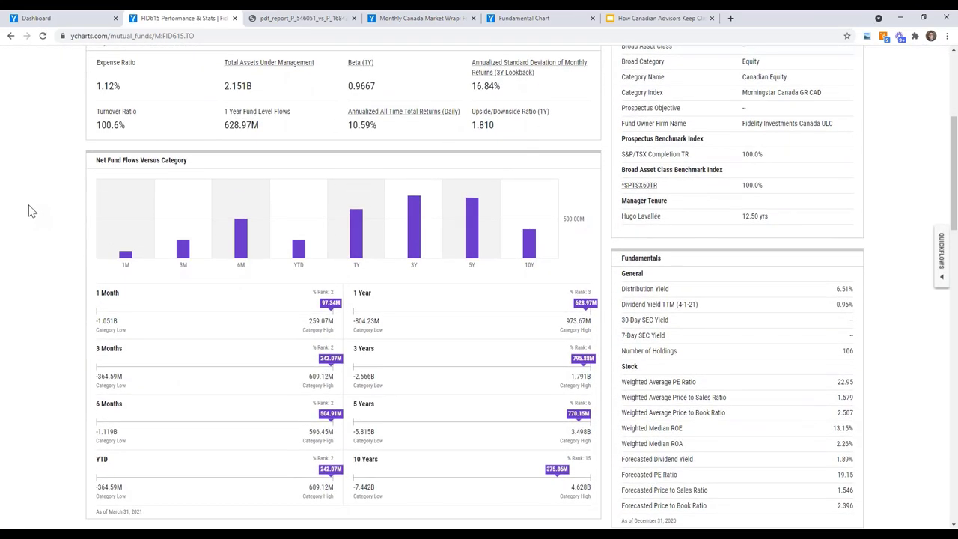
{"action": "scroll", "coordinate": [30, 211], "scroll_direction": "down", "scroll_amount": 1}
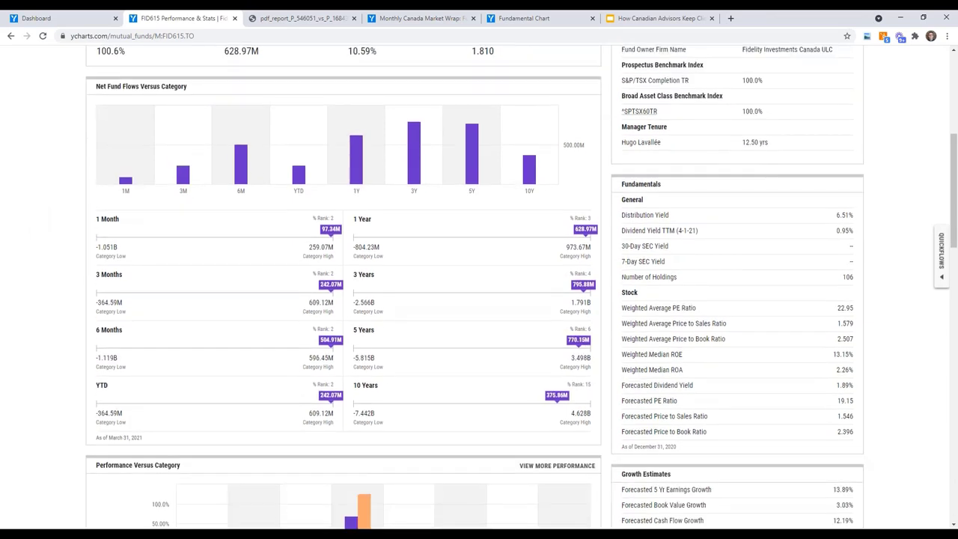
{"action": "scroll", "coordinate": [30, 211], "scroll_direction": "down", "scroll_amount": 1}
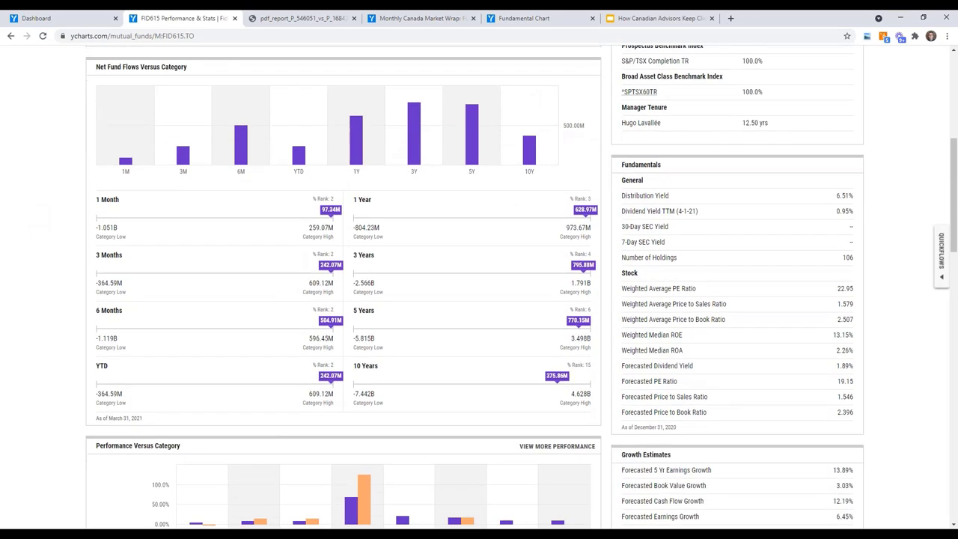
{"action": "scroll", "coordinate": [30, 213], "scroll_direction": "down", "scroll_amount": 1}
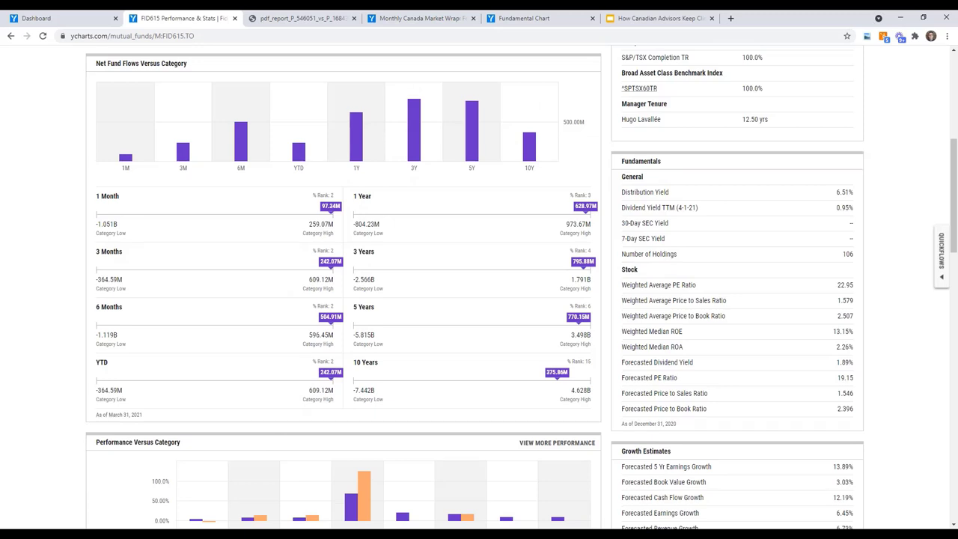
{"action": "scroll", "coordinate": [30, 213], "scroll_direction": "down", "scroll_amount": 1}
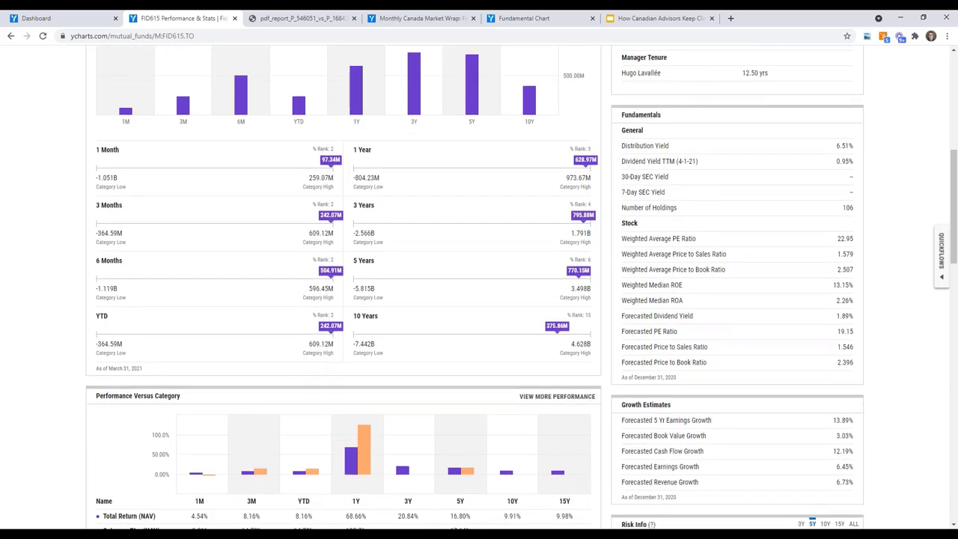
{"action": "scroll", "coordinate": [30, 213], "scroll_direction": "down", "scroll_amount": 2}
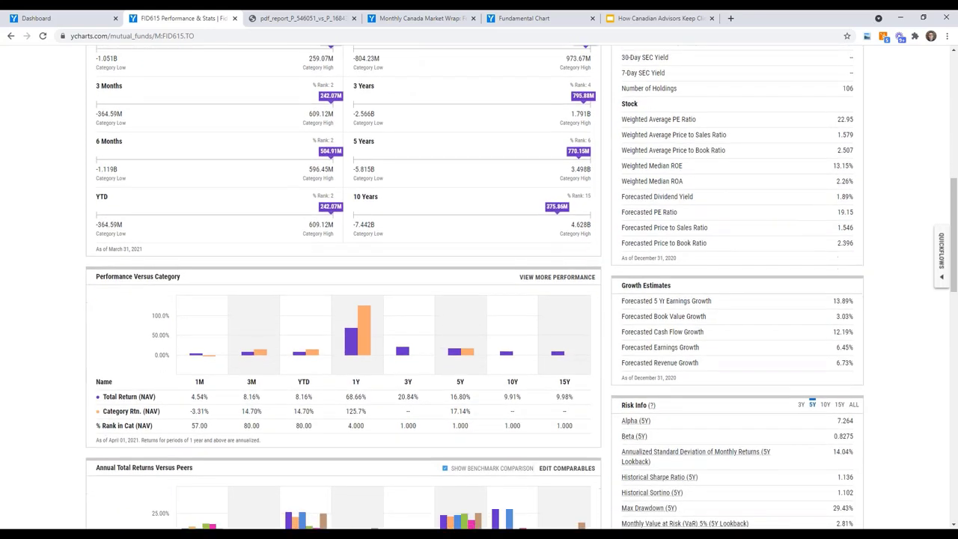
{"action": "scroll", "coordinate": [474, 287], "scroll_direction": "up", "scroll_amount": 2}
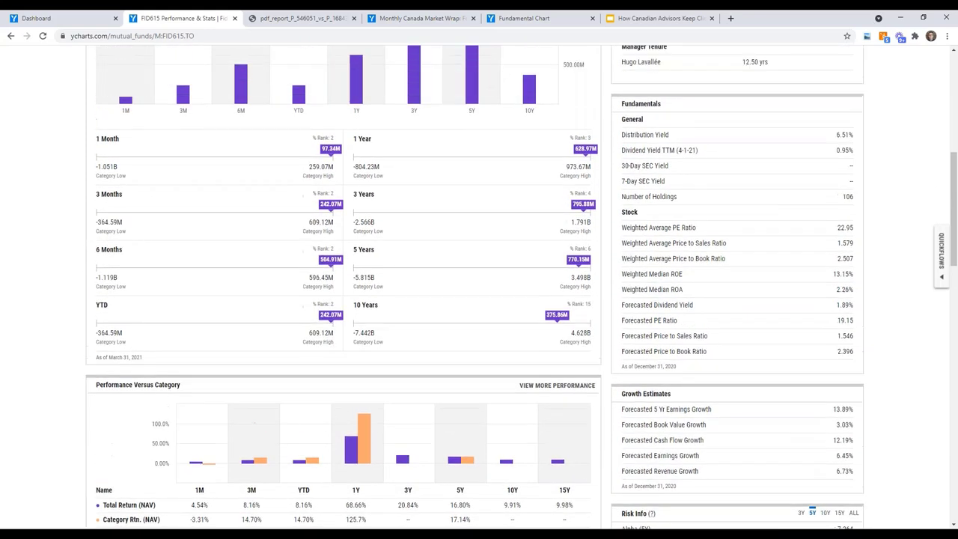
{"action": "scroll", "coordinate": [474, 287], "scroll_direction": "up", "scroll_amount": 3}
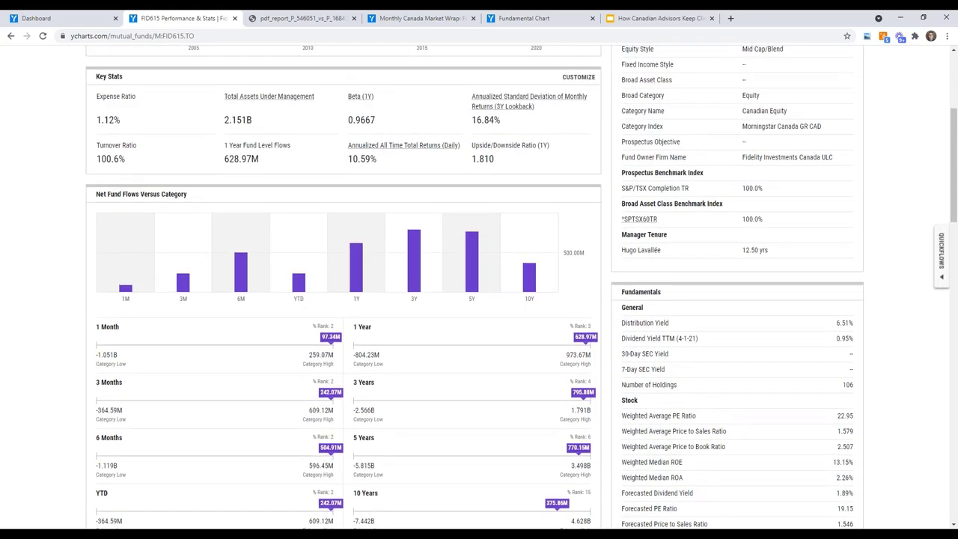
{"action": "scroll", "coordinate": [475, 288], "scroll_direction": "up", "scroll_amount": 3}
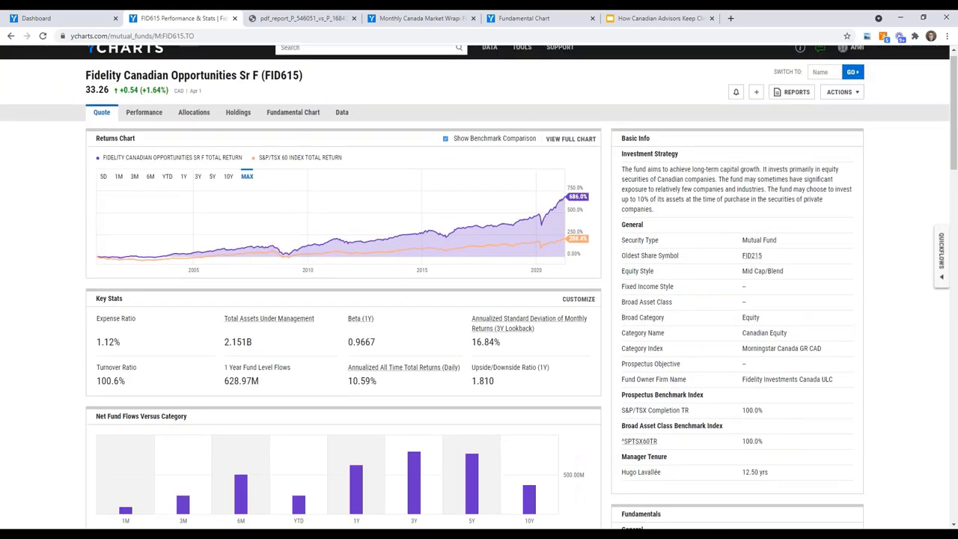
{"action": "scroll", "coordinate": [479, 288], "scroll_direction": "up", "scroll_amount": 1}
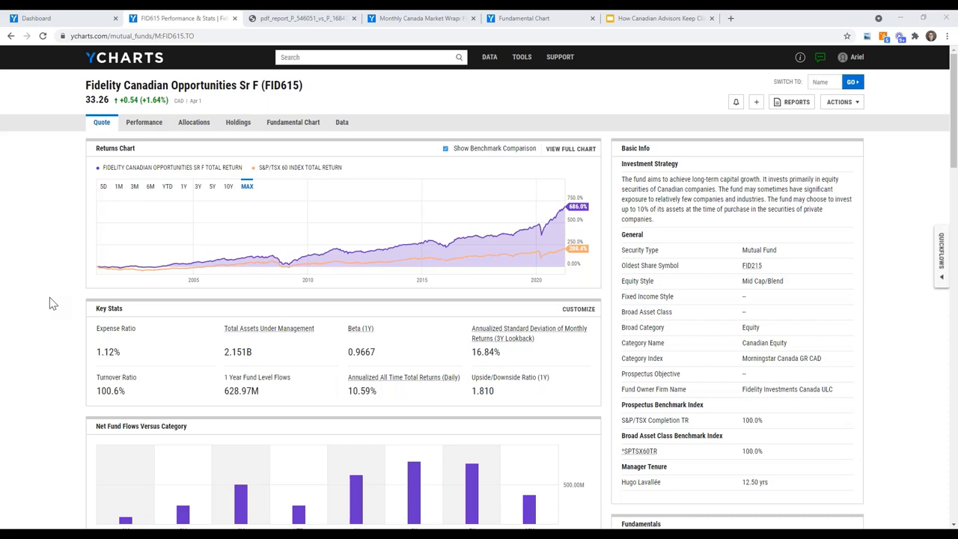
- Search 'fixed income' and open the custom Fixed Income Security (Y:38) quote page, checking its details
{"action": "left_click", "coordinate": [335, 58]}
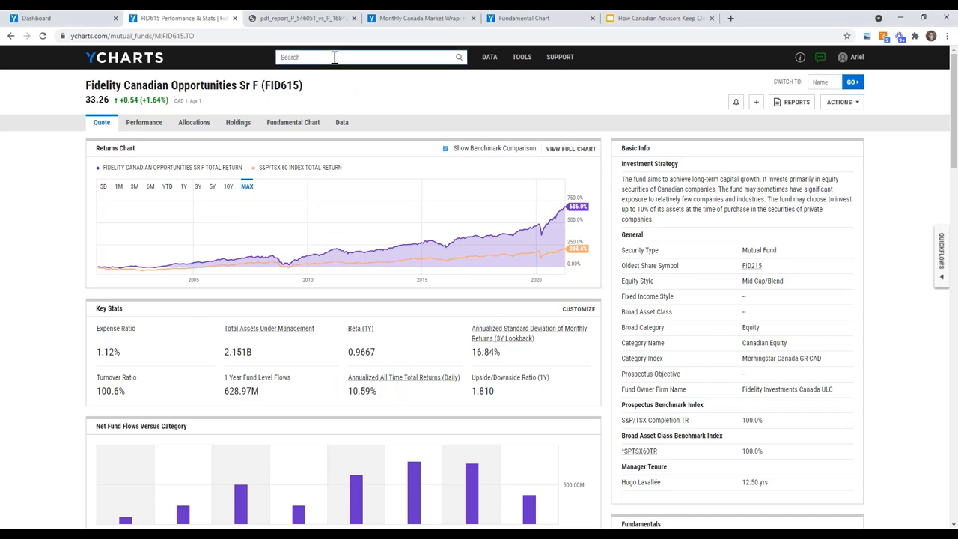
{"action": "type", "text": "fixed income"}
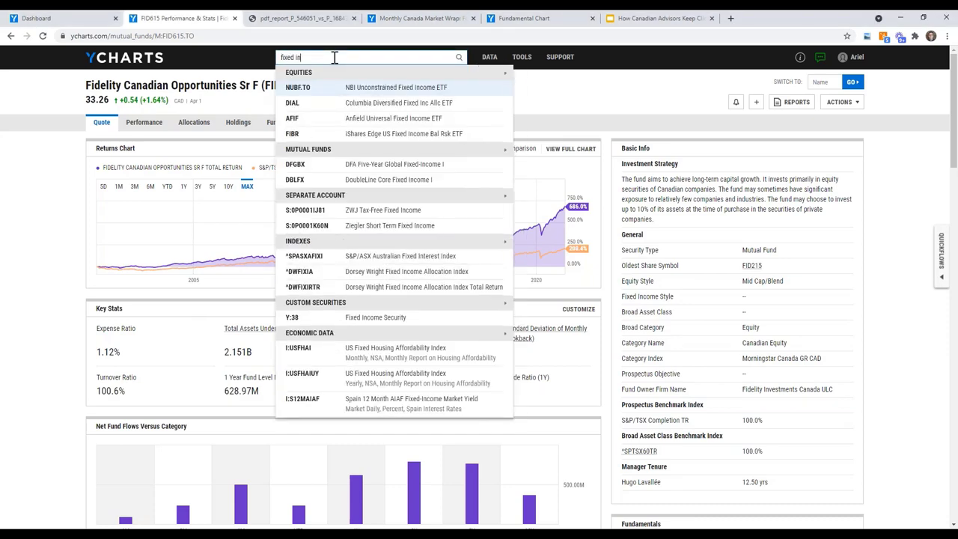
{"action": "left_click", "coordinate": [292, 317]}
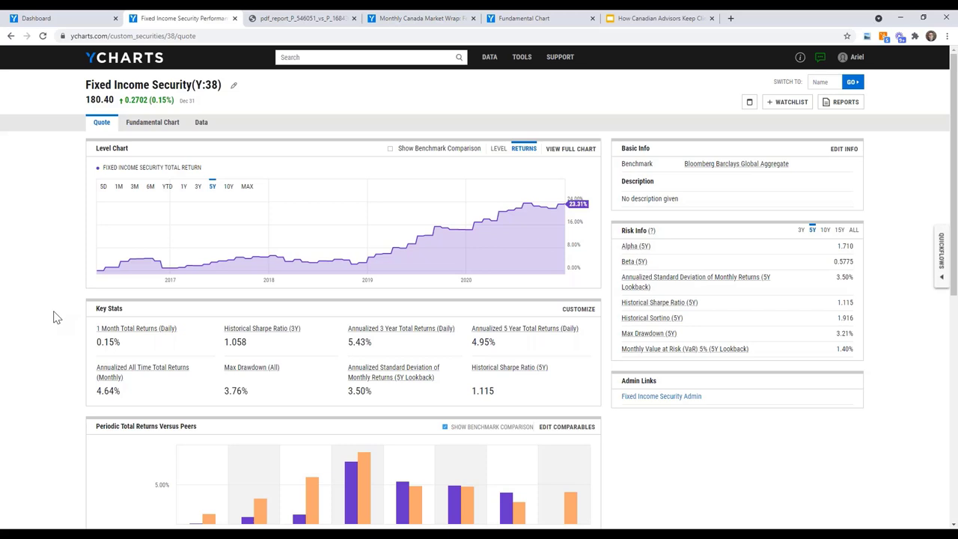
{"action": "scroll", "coordinate": [39, 295], "scroll_direction": "down", "scroll_amount": 1}
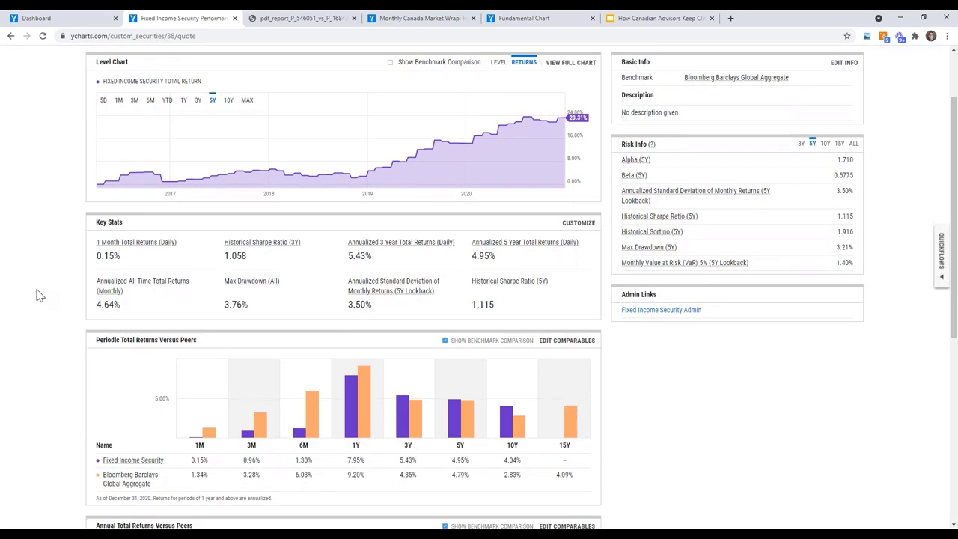
{"action": "scroll", "coordinate": [40, 296], "scroll_direction": "up", "scroll_amount": 1}
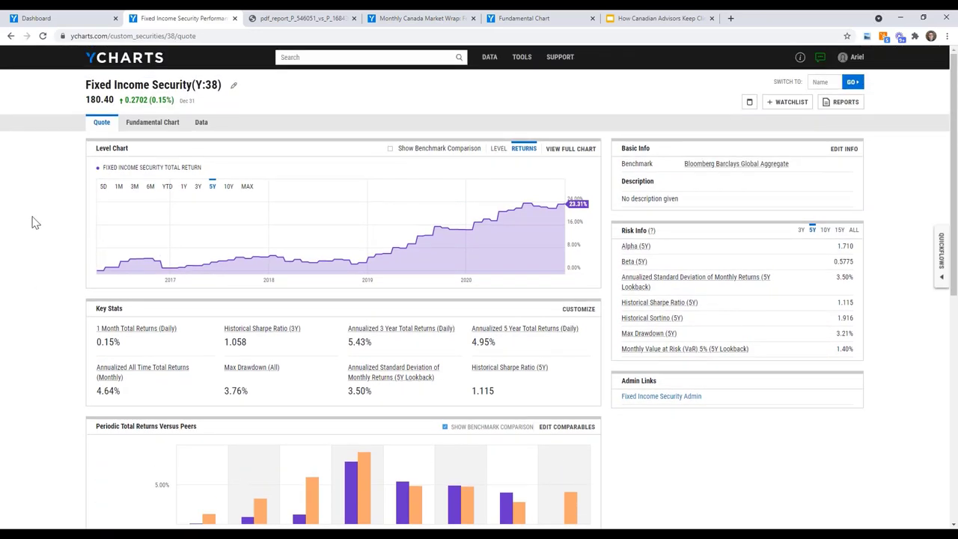